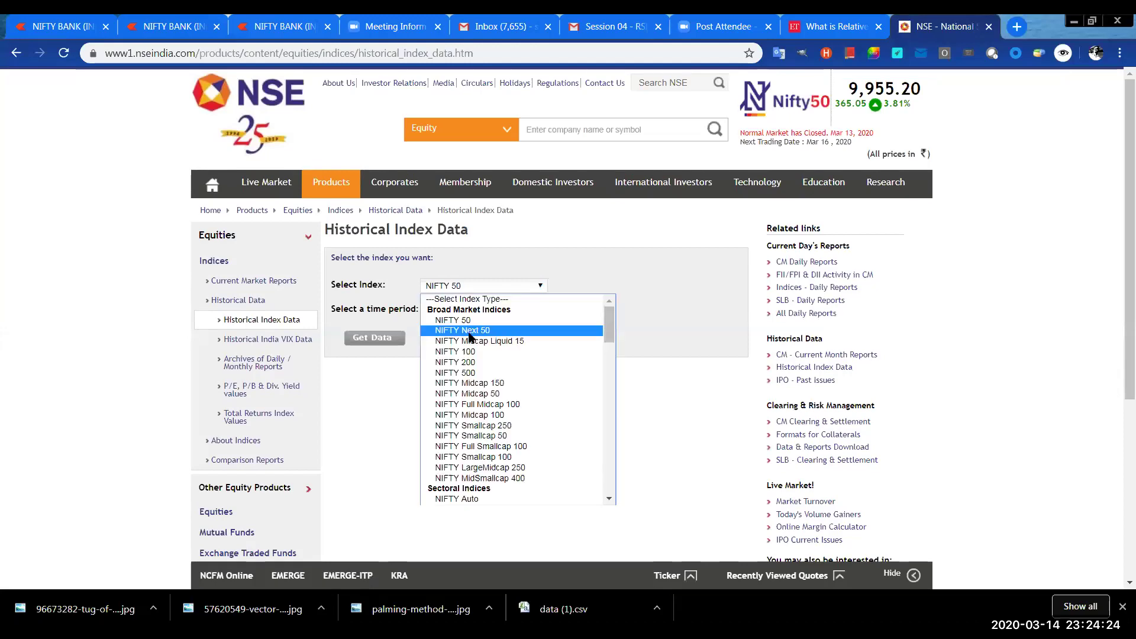
# Select NIFTY Bank as the index and set the start of the time period to 01-02-2020.
pyautogui.scroll(-3, 605, 316)
pyautogui.click(448, 408)
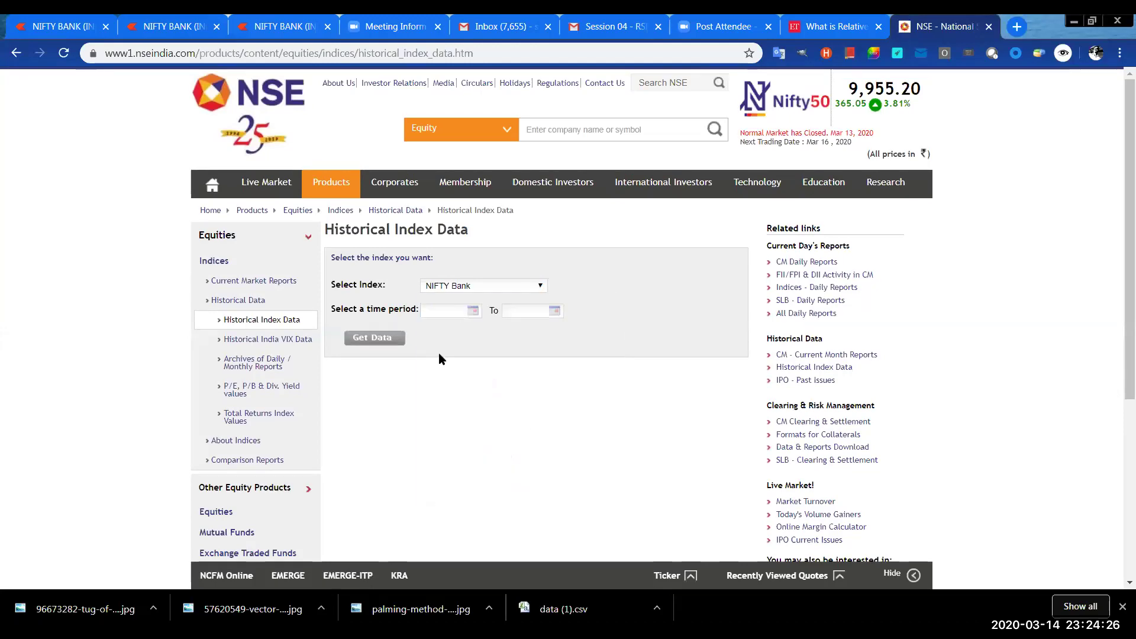
pyautogui.click(468, 312)
pyautogui.click(462, 338)
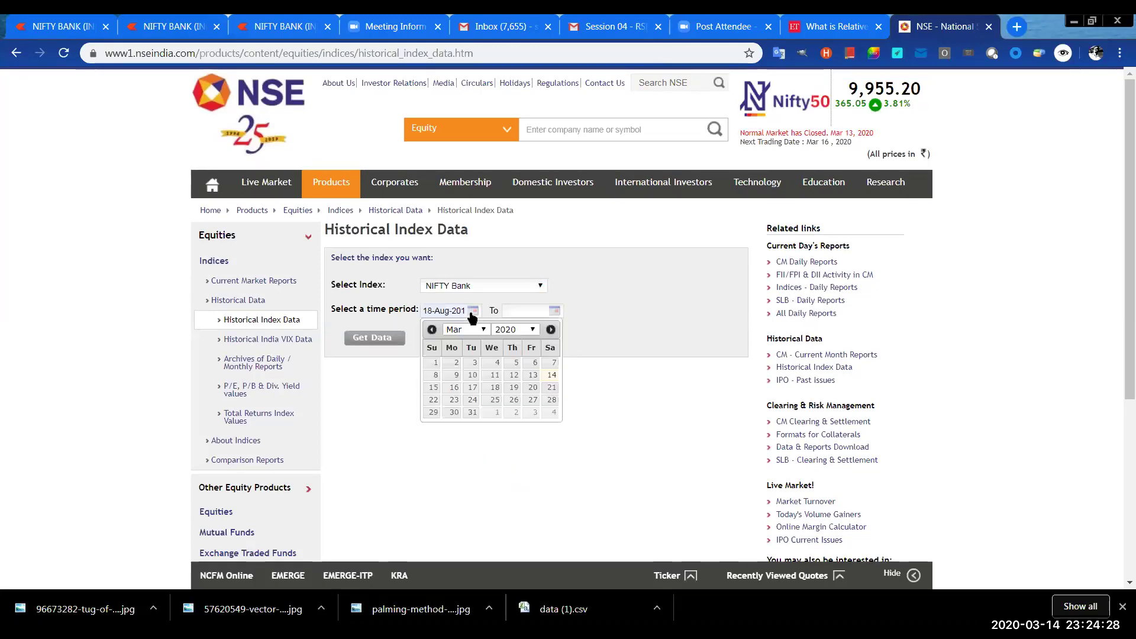
pyautogui.click(432, 330)
pyautogui.click(554, 362)
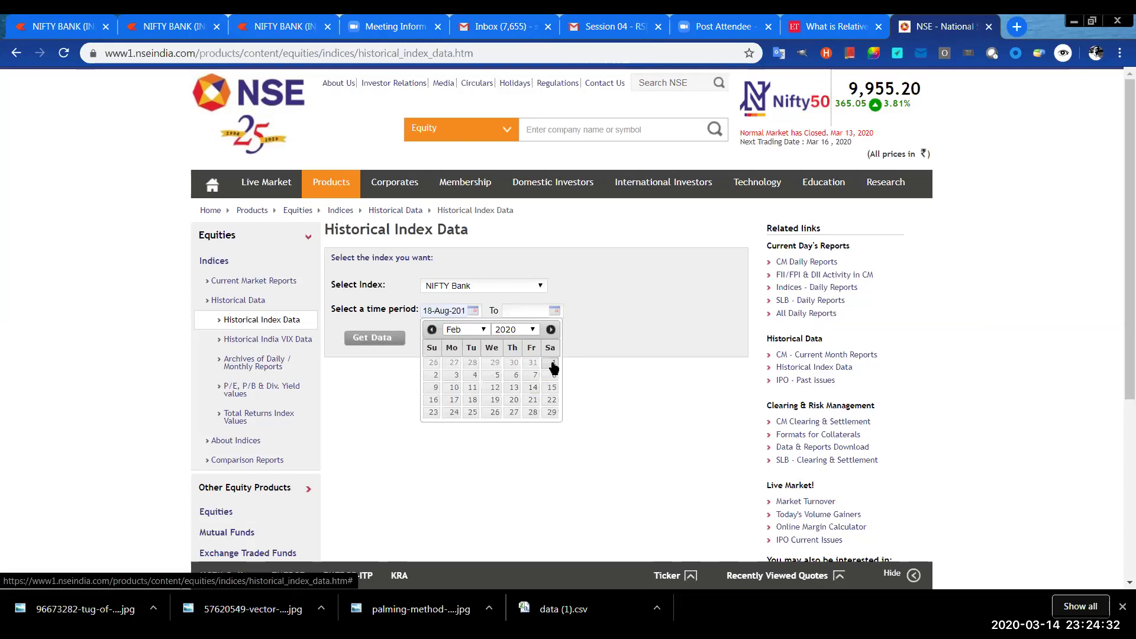
# Set the end of the time period to 13-03-2020 and retrieve the historical data.
pyautogui.click(523, 311)
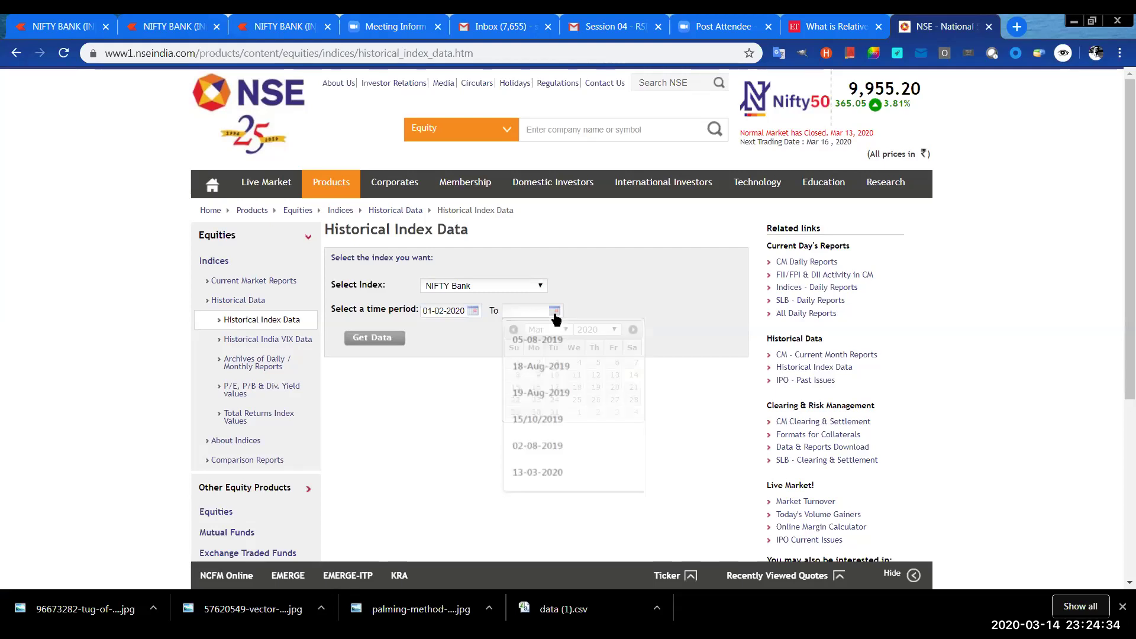
pyautogui.click(532, 338)
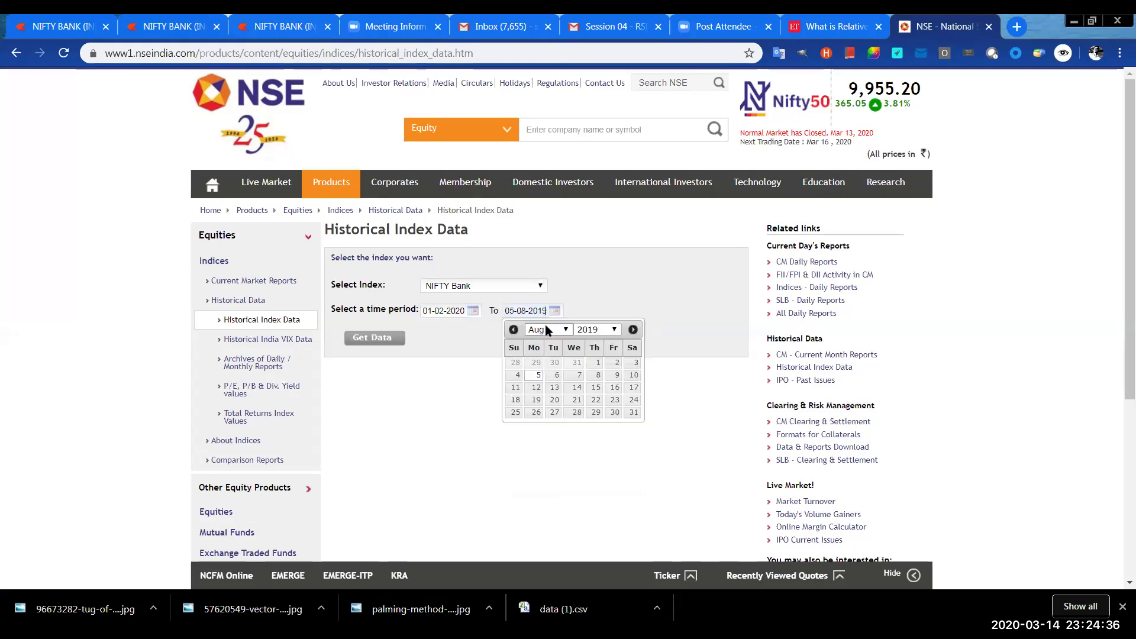
pyautogui.click(592, 330)
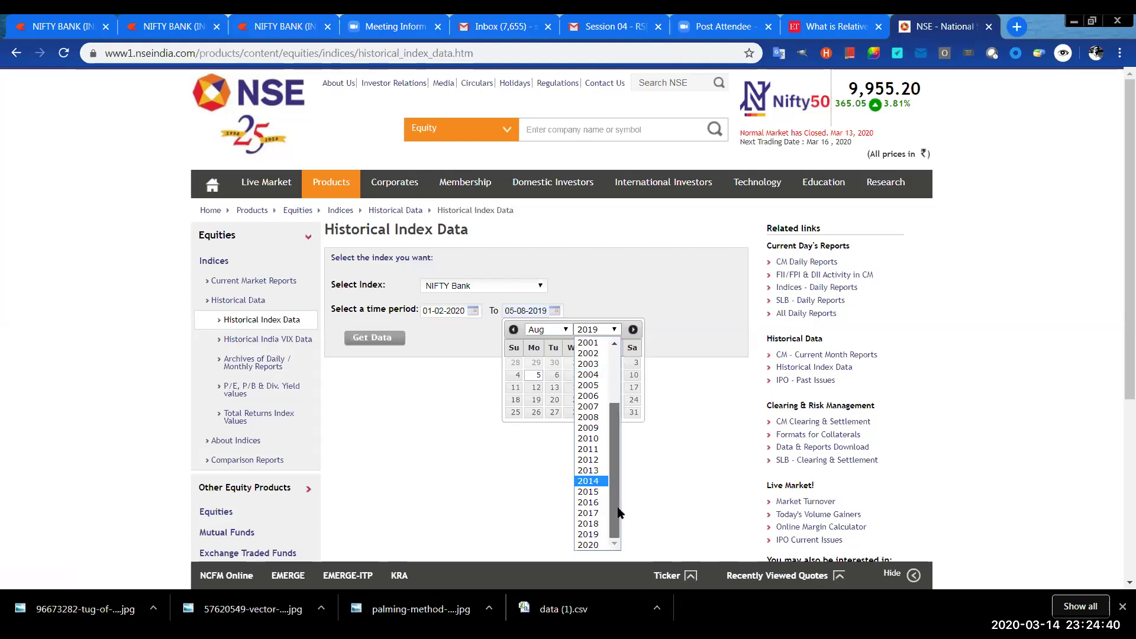
pyautogui.scroll(-1, 597, 539)
pyautogui.press('Return')
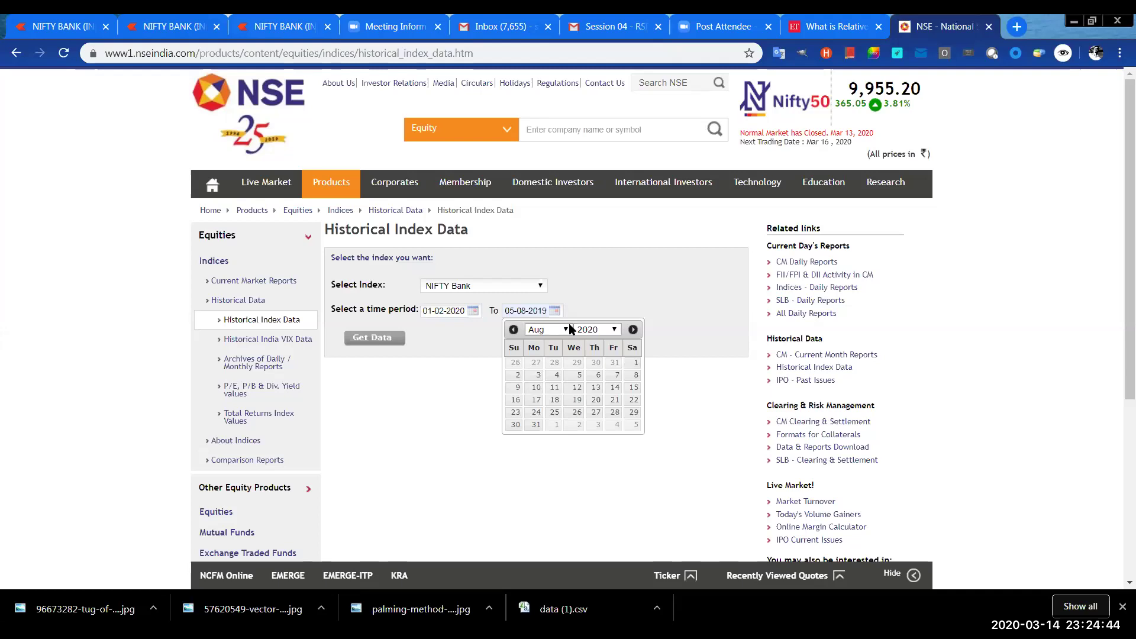
pyautogui.click(559, 329)
pyautogui.click(552, 362)
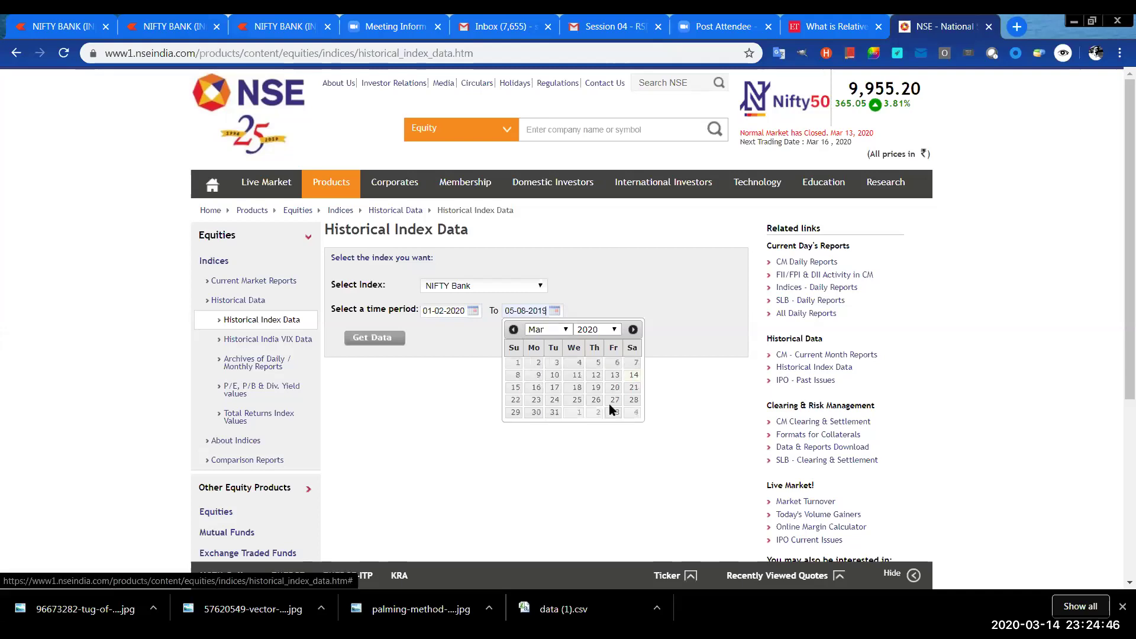
pyautogui.click(615, 374)
pyautogui.click(375, 337)
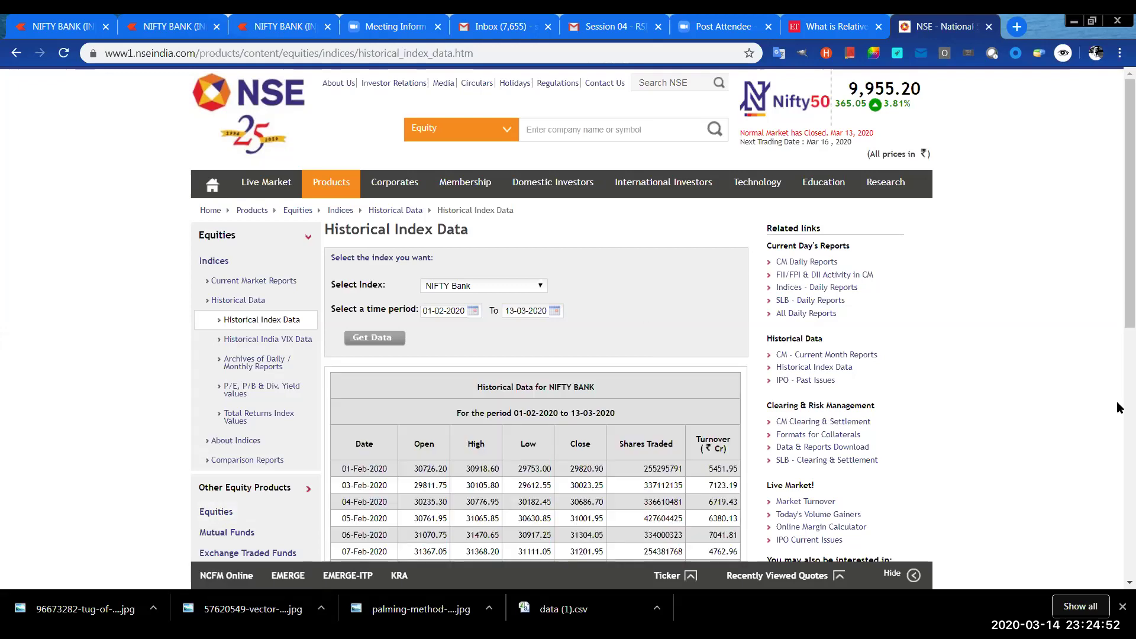
# Download the historical data table as a CSV file, show it in its folder and switch to data (2).csv in Excel.
pyautogui.scroll(-6, 1118, 409)
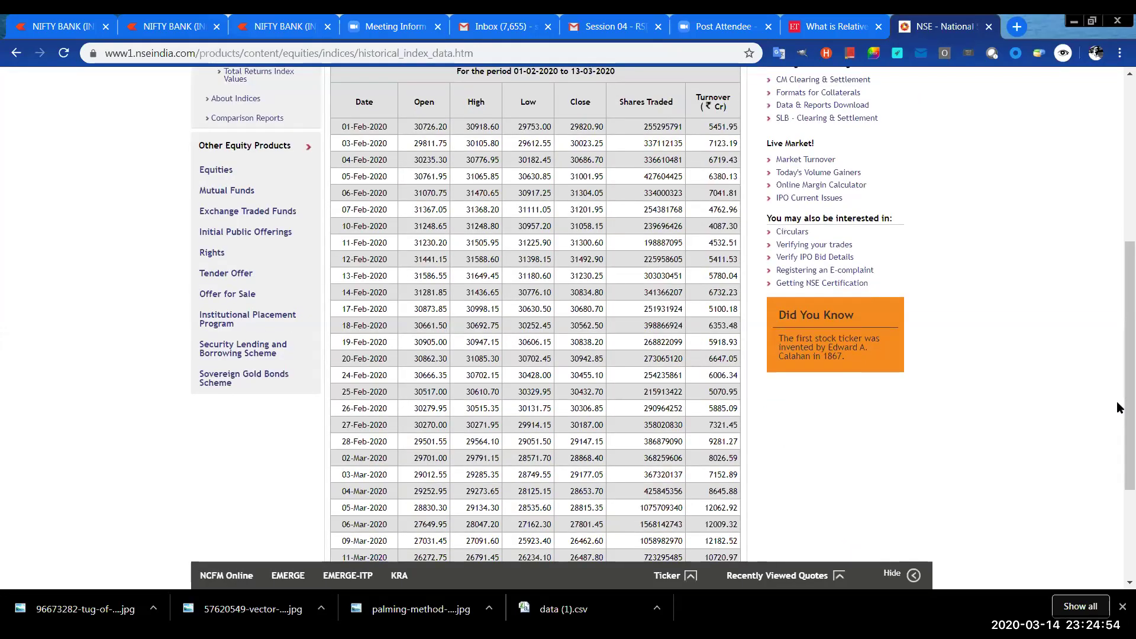
pyautogui.scroll(-1, 1120, 304)
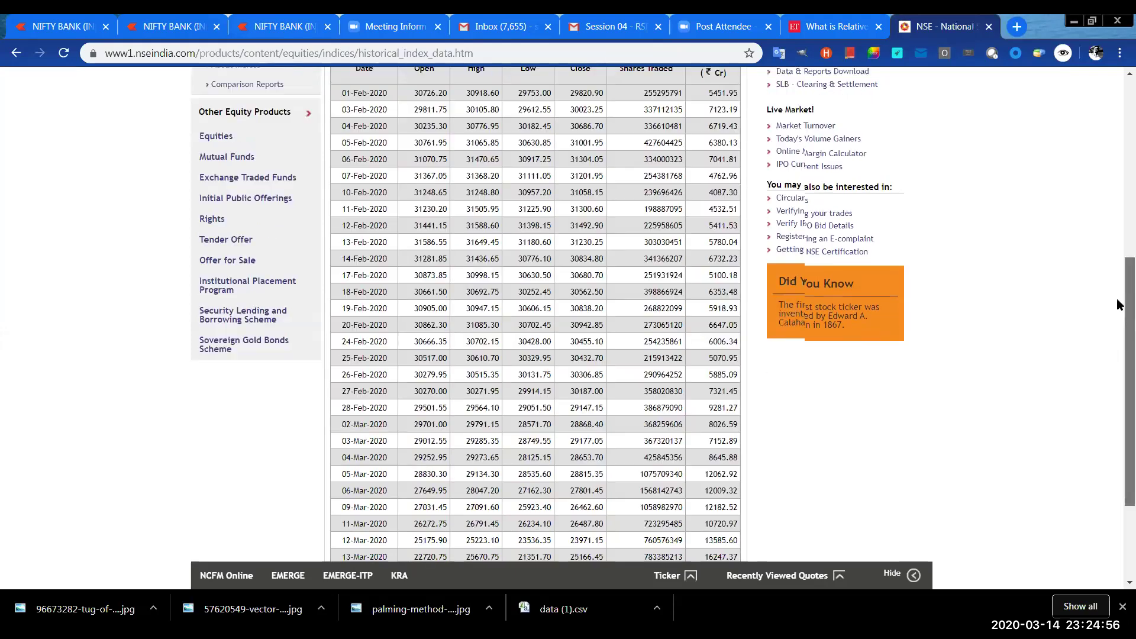
pyautogui.scroll(-2, 721, 417)
pyautogui.click(686, 454)
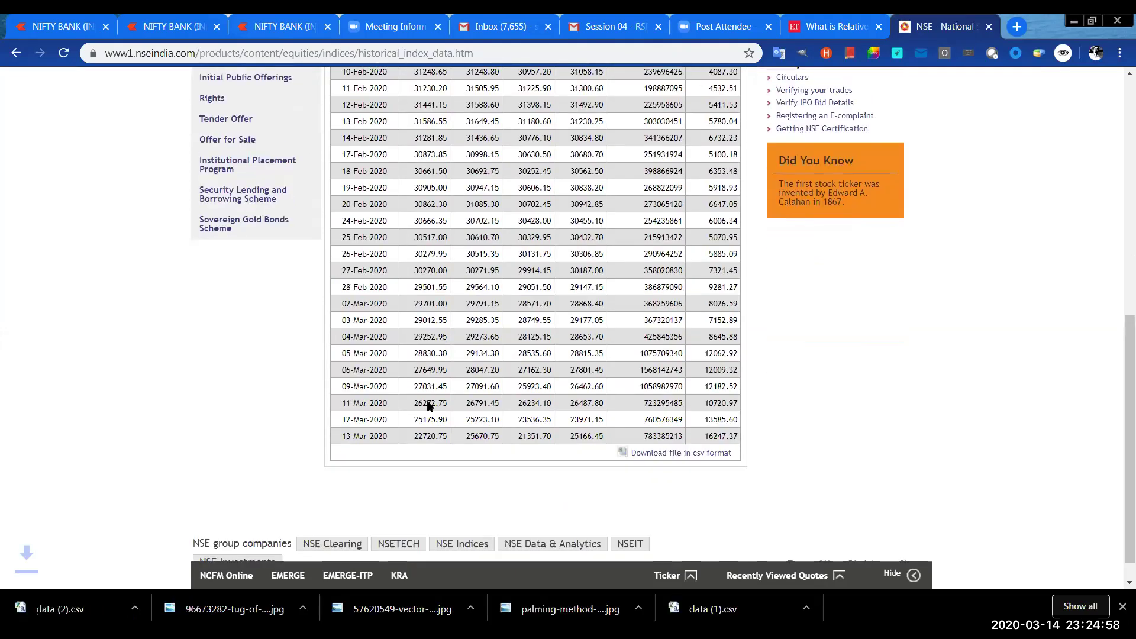
pyautogui.click(154, 607)
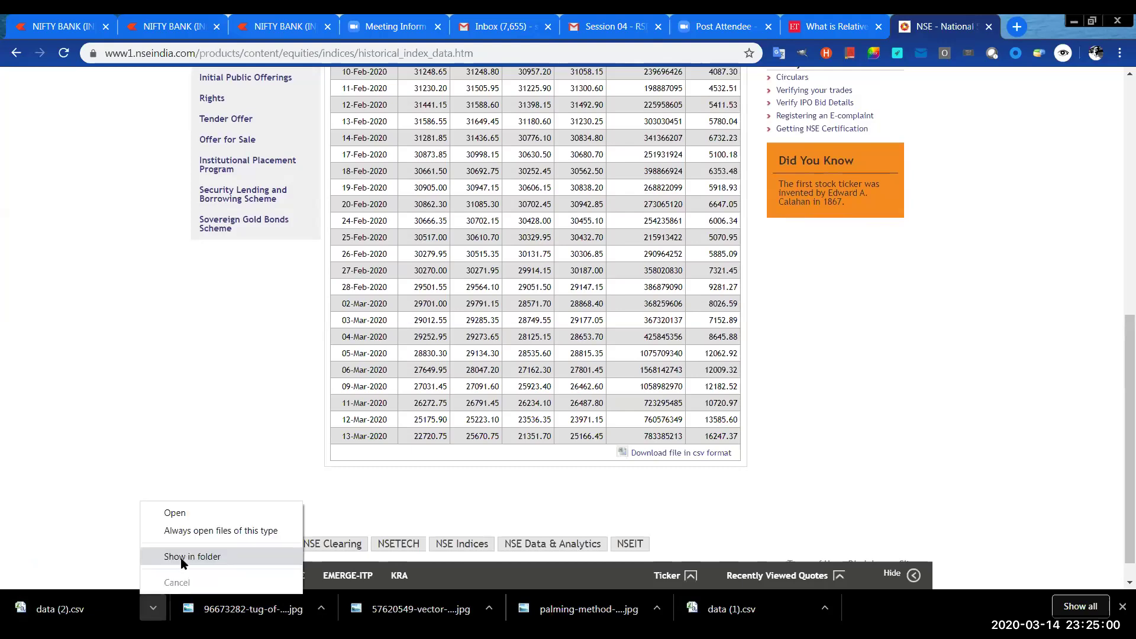
pyautogui.click(183, 557)
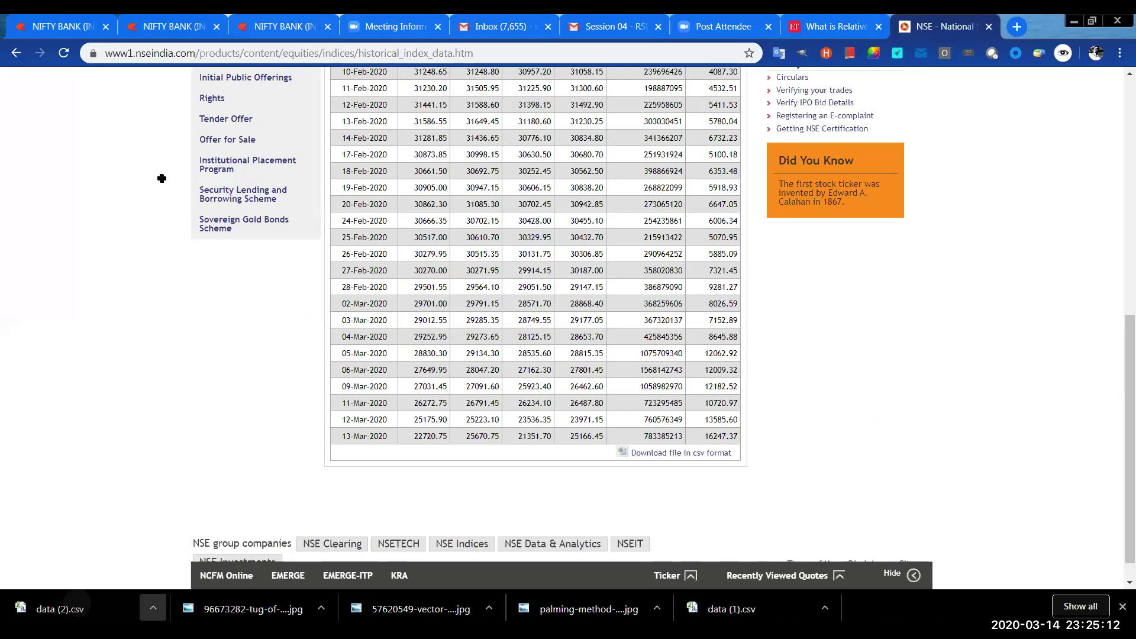
pyautogui.hotkey('alt', 'Tab')
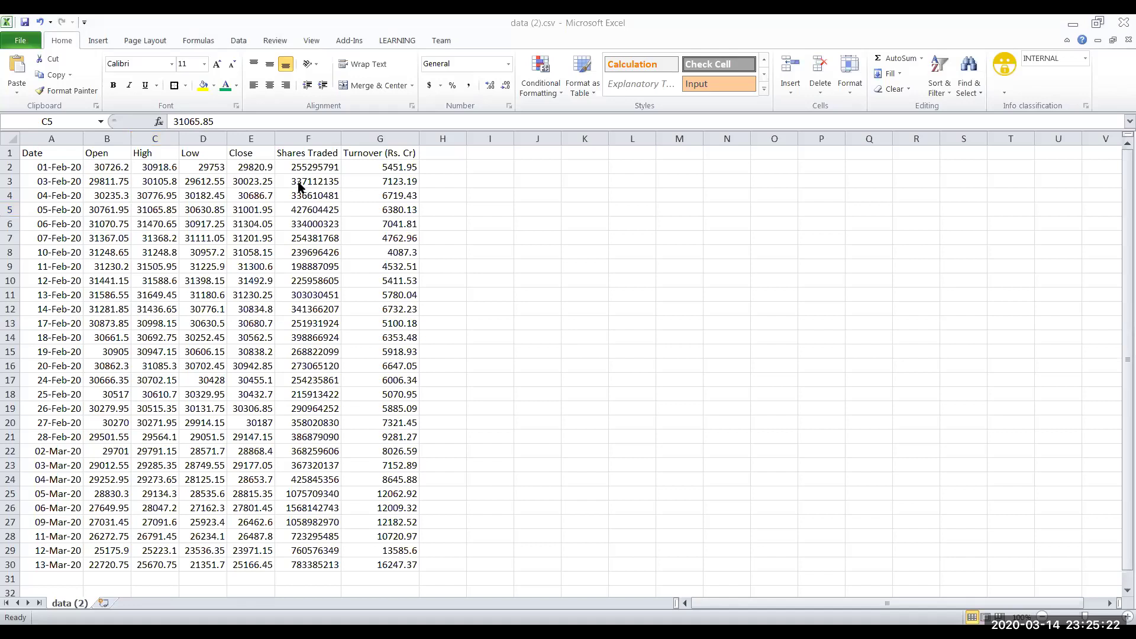
# Check the first and last entries of the Date column.
pyautogui.click(62, 167)
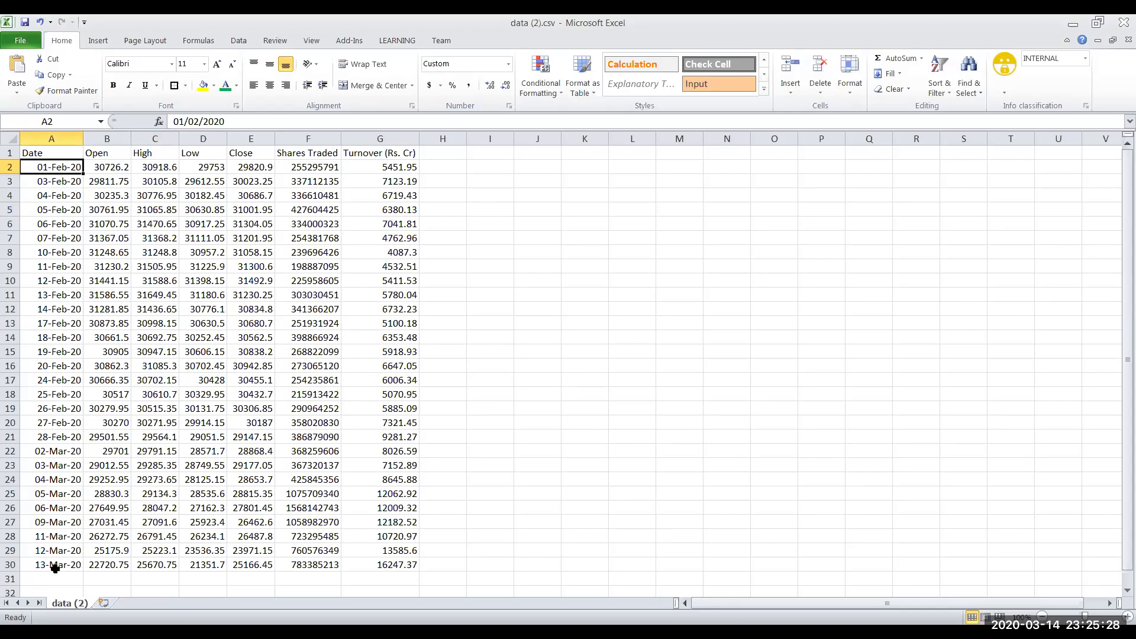
pyautogui.hotkey('ctrl', 'Down')
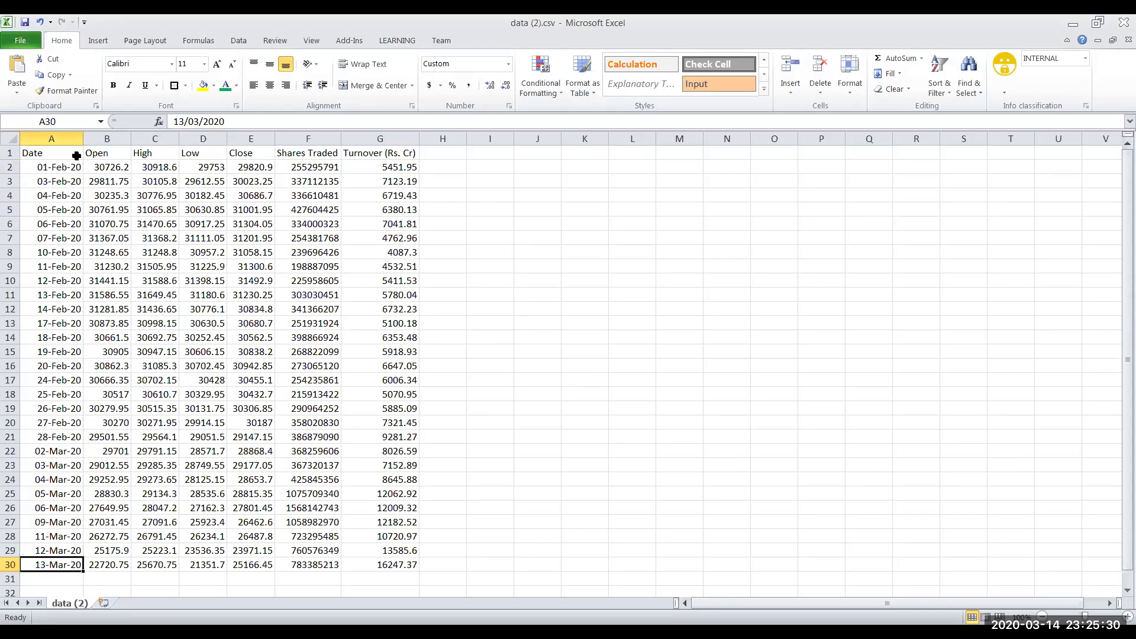
pyautogui.hotkey('ctrl', 'Up')
# Highlight the Close header and all closing prices, cells E1 to E30, with yellow fill.
pyautogui.click(251, 137)
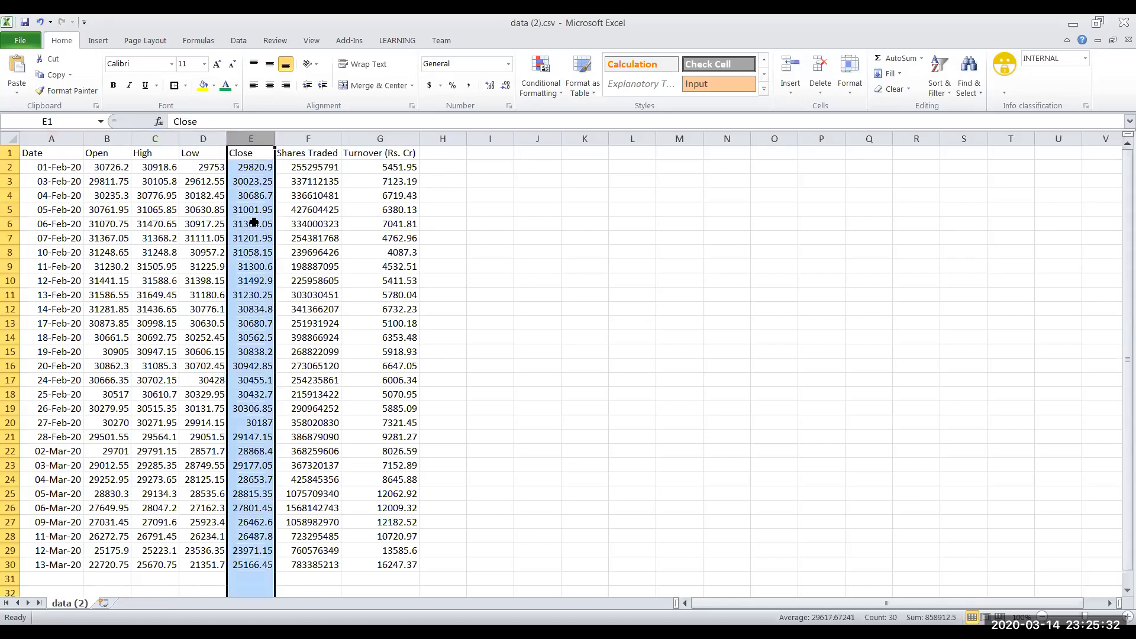
pyautogui.moveTo(251, 160); pyautogui.dragTo(260, 563)
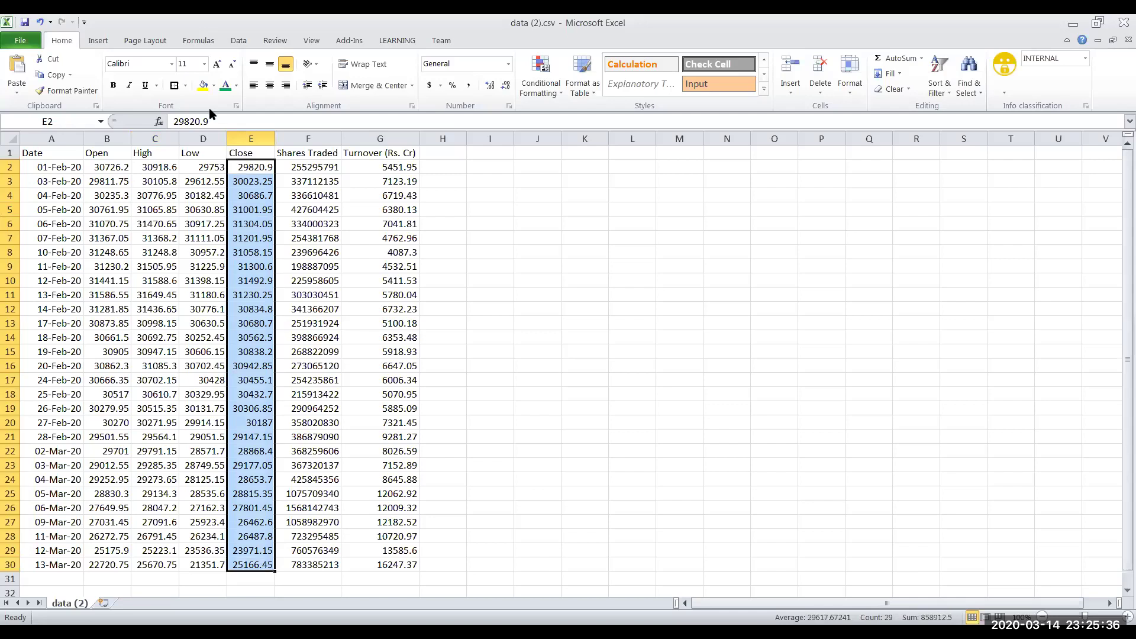
pyautogui.click(203, 85)
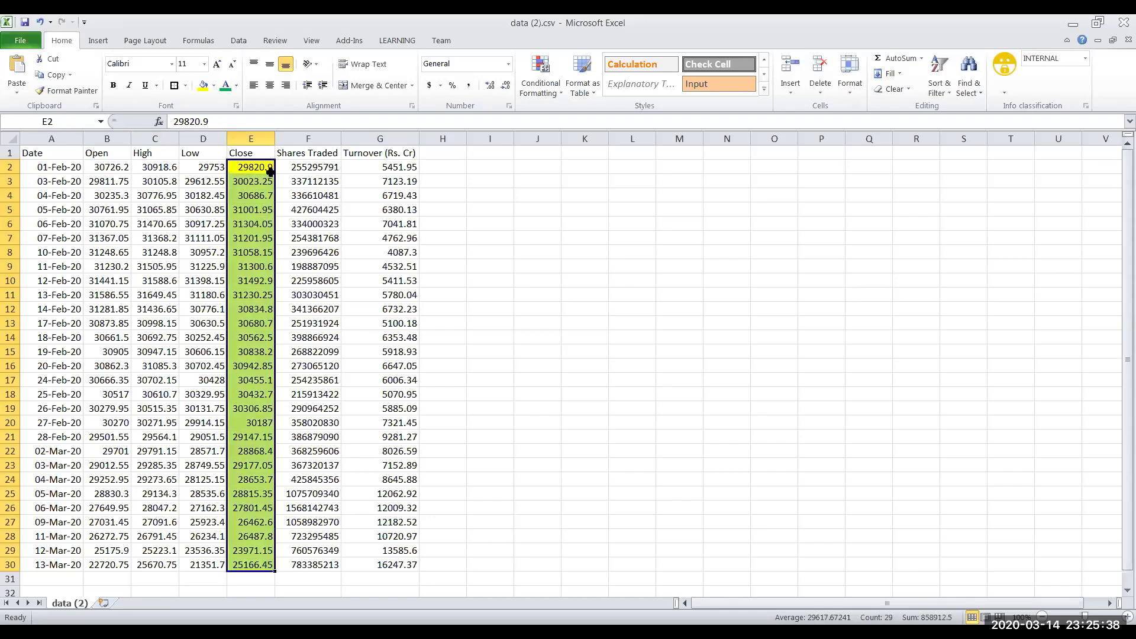
pyautogui.click(292, 194)
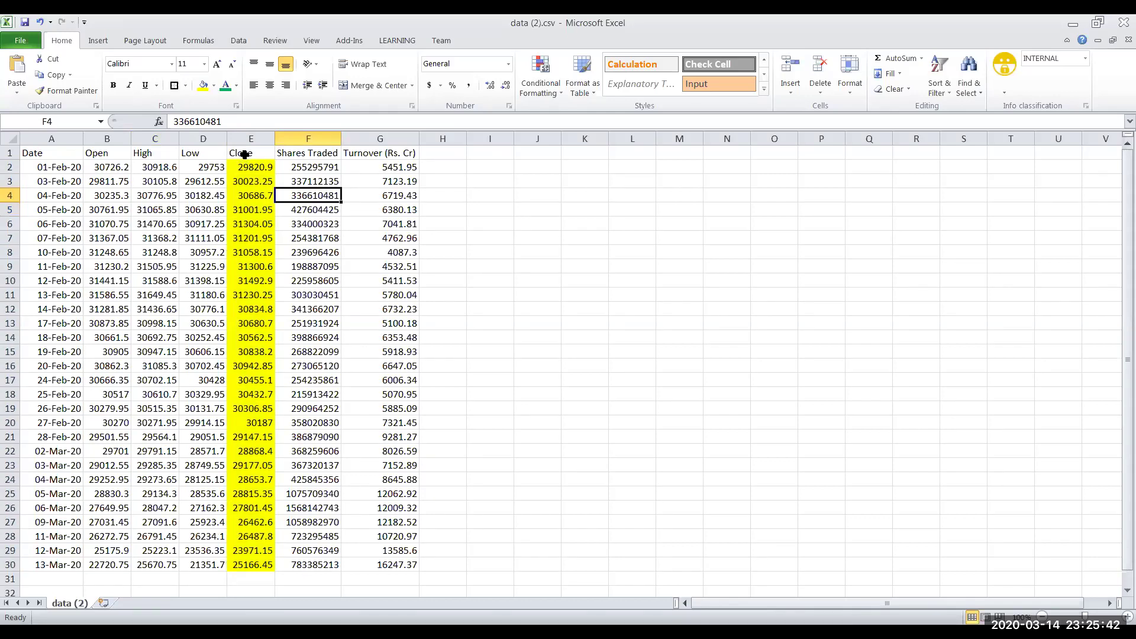
pyautogui.click(244, 154)
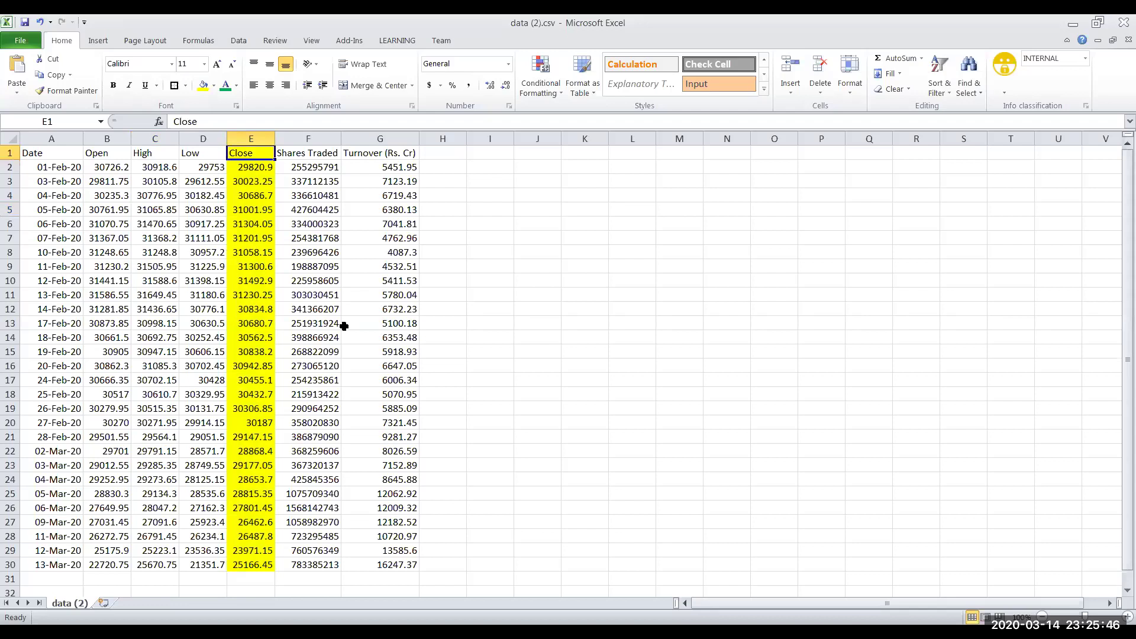
# Widen the empty column H beside Turnover slightly.
pyautogui.click(444, 155)
pyautogui.moveTo(467, 138); pyautogui.dragTo(480, 139)
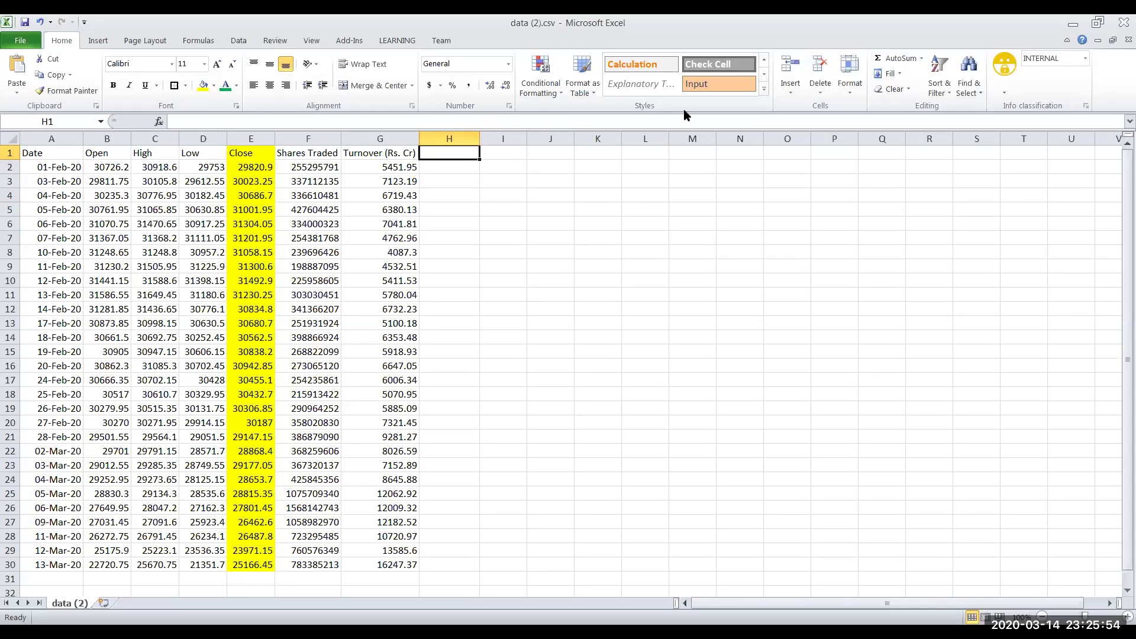
pyautogui.click(449, 195)
pyautogui.moveTo(479, 138); pyautogui.dragTo(483, 138)
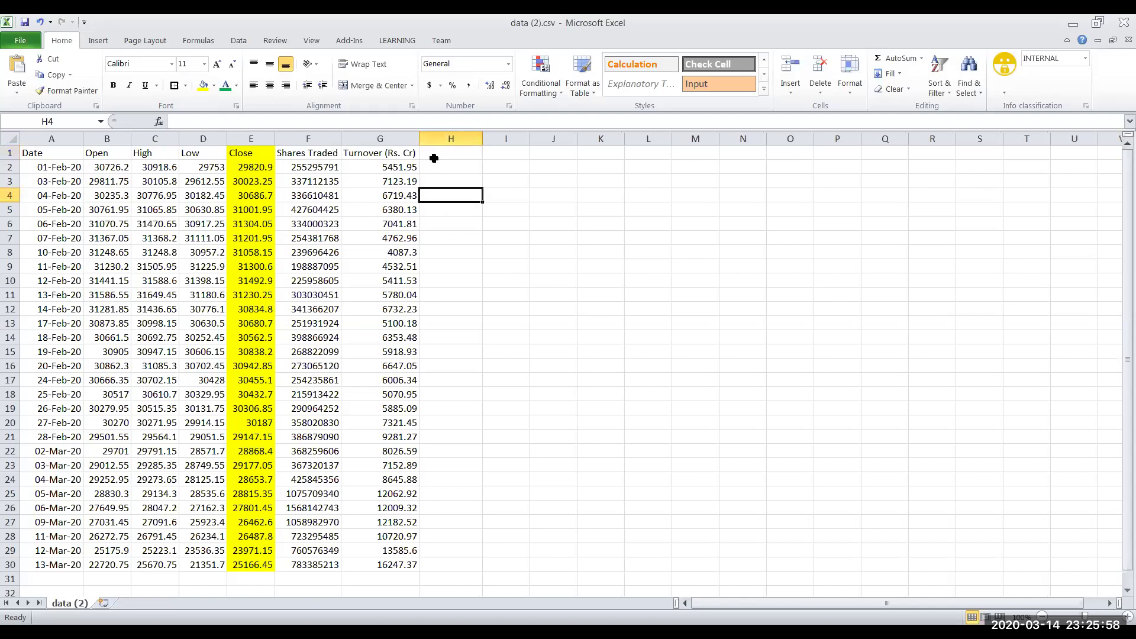
# Compare the closing prices of 01-Feb-20 and 03-Feb-20.
pyautogui.click(59, 170)
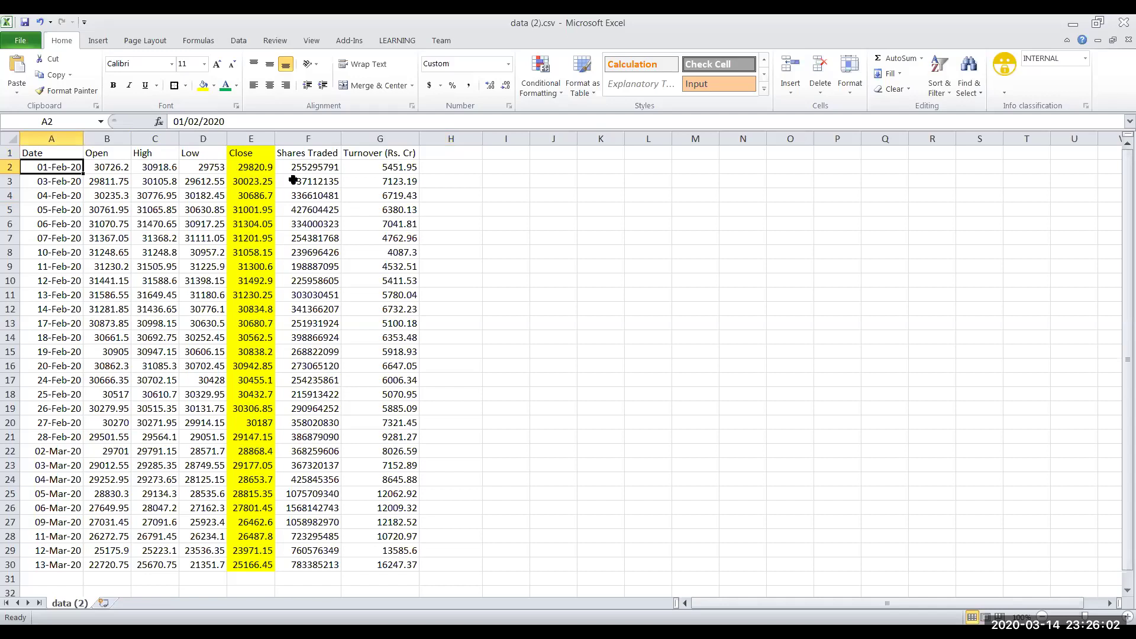
pyautogui.click(259, 170)
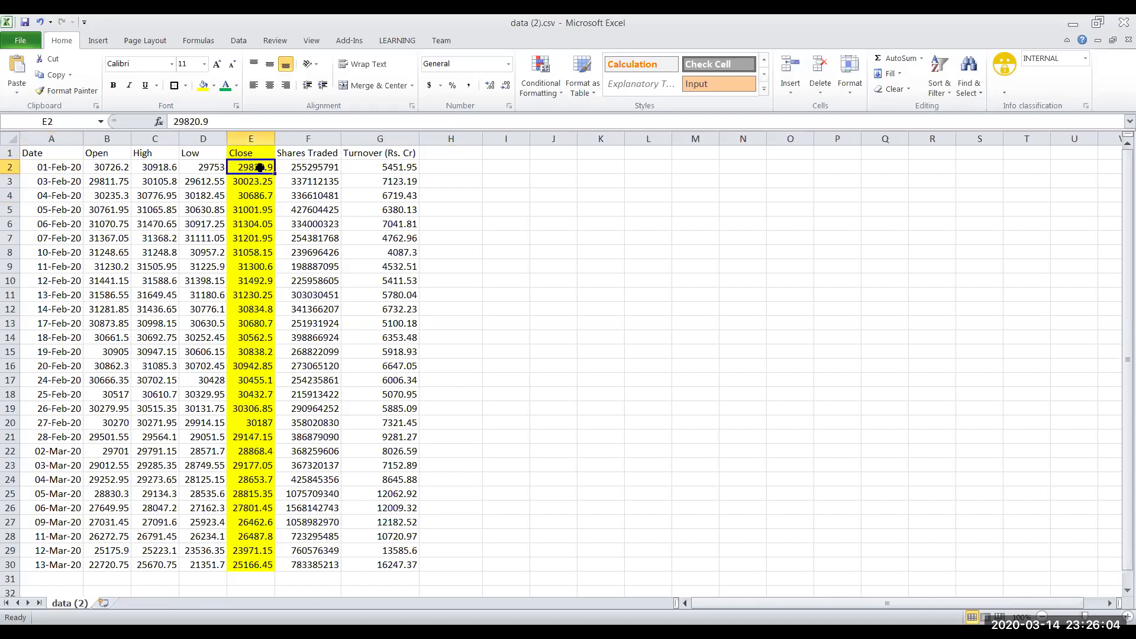
pyautogui.click(55, 185)
pyautogui.click(249, 185)
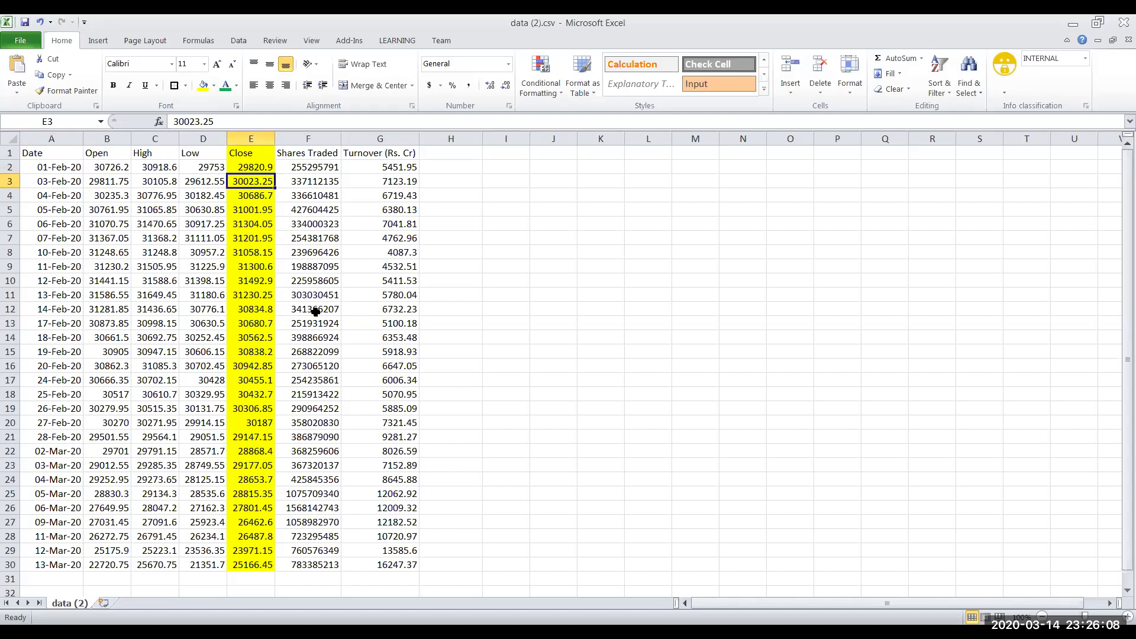
pyautogui.moveTo(262, 168); pyautogui.dragTo(263, 183)
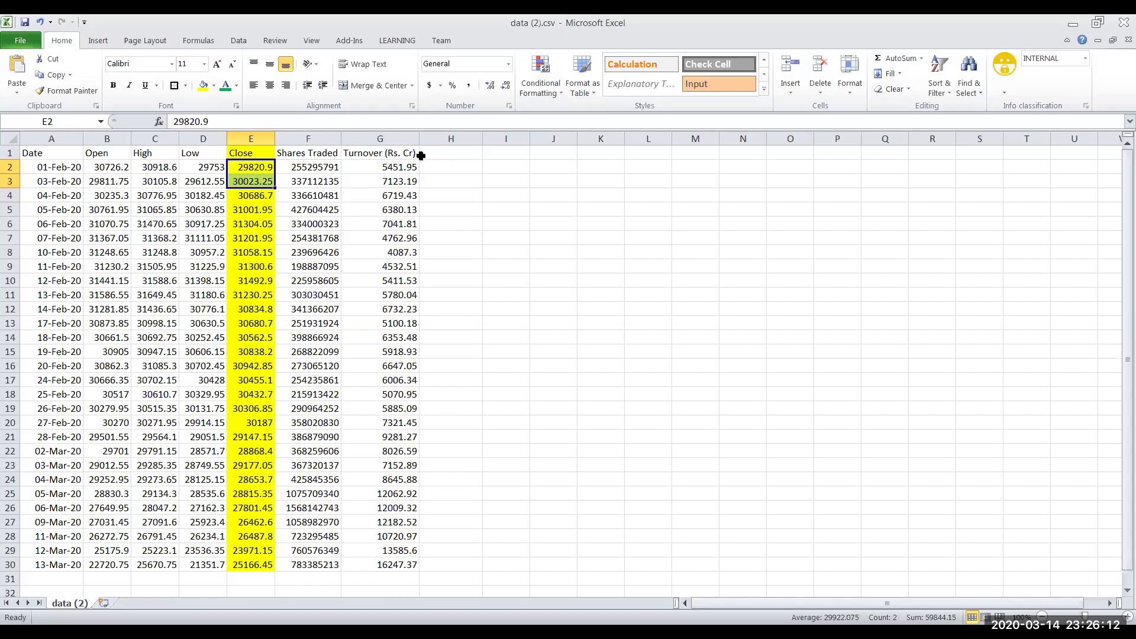
# Enter the header "Difference" in cell H1.
pyautogui.click(435, 154)
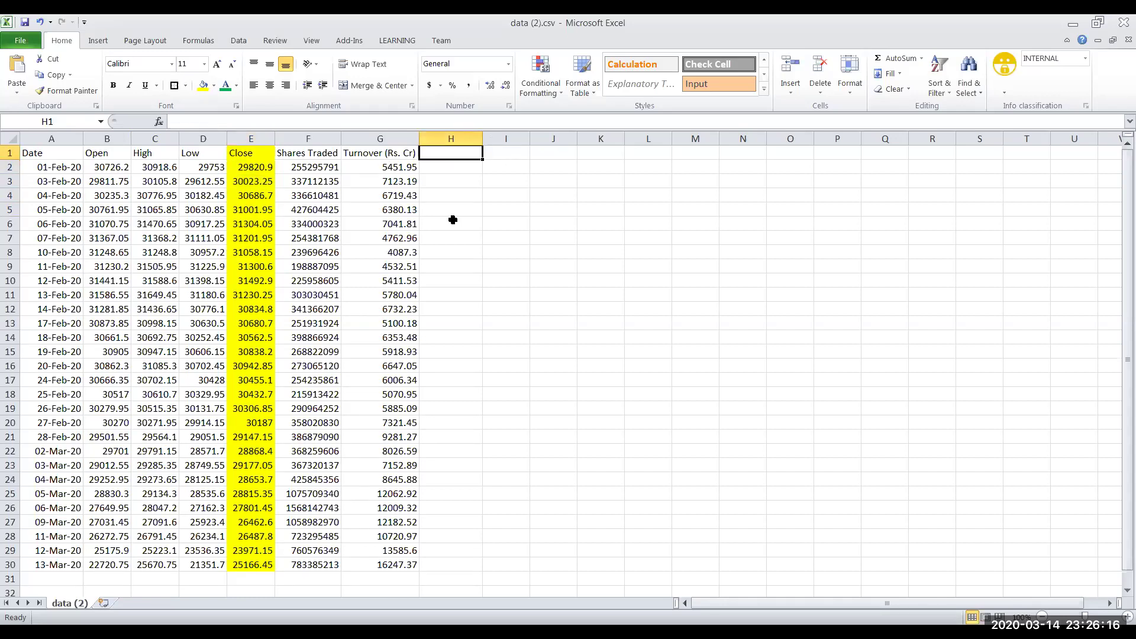
pyautogui.write('Differ')
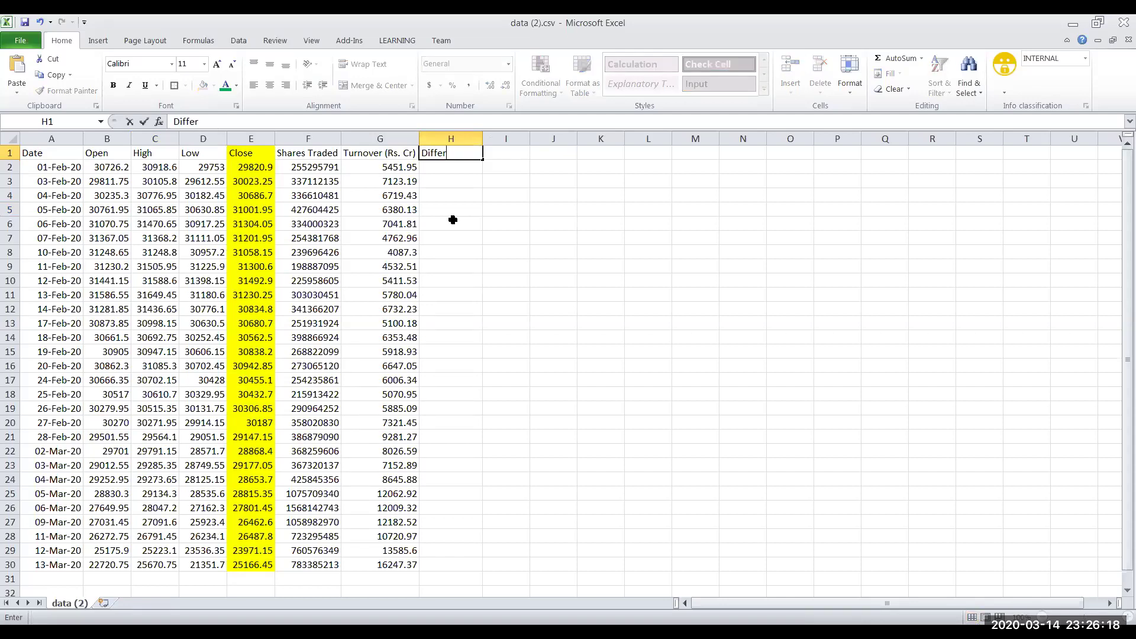
pyautogui.write('ence')
pyautogui.press('Return')
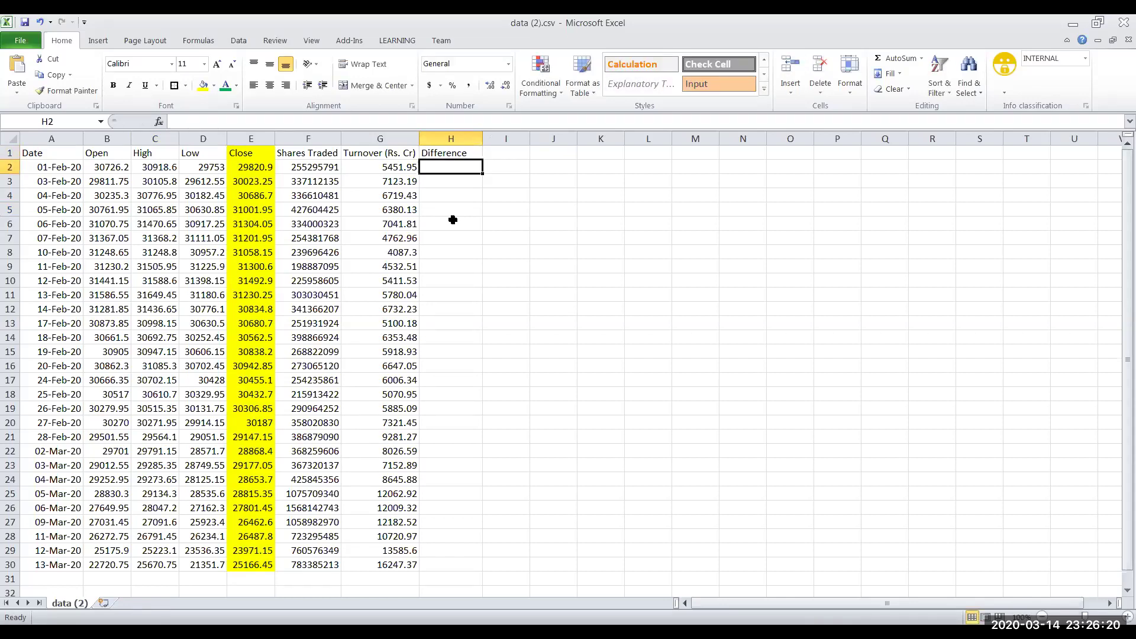
# Enter the formula =E3-E2 in cell H3 and fill it down the Difference column to H30.
pyautogui.write('=')
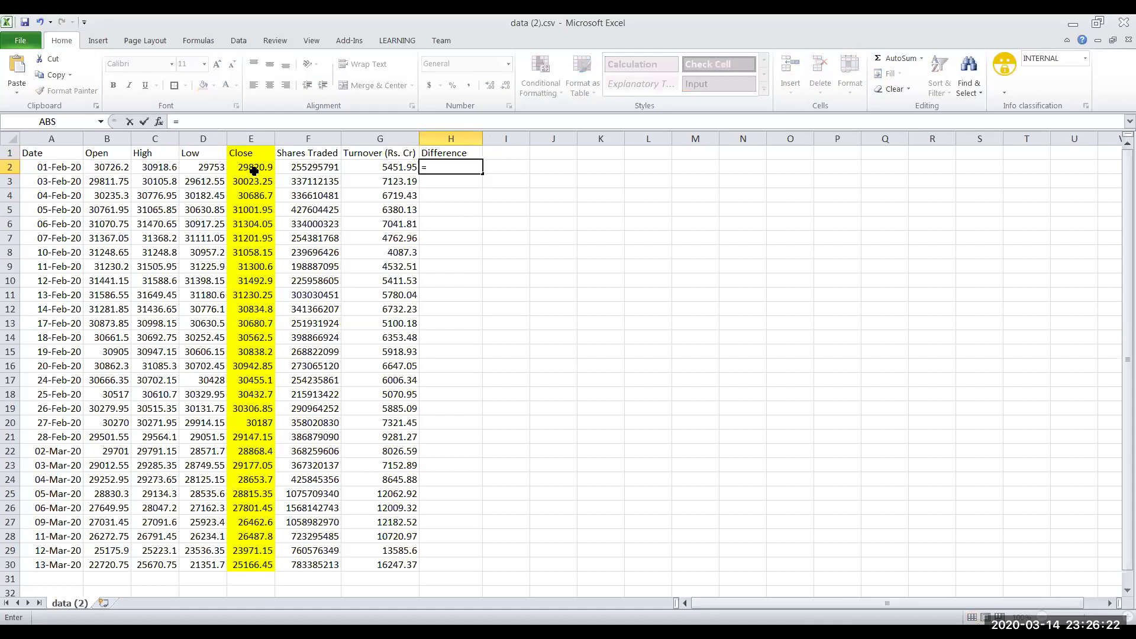
pyautogui.press('Escape')
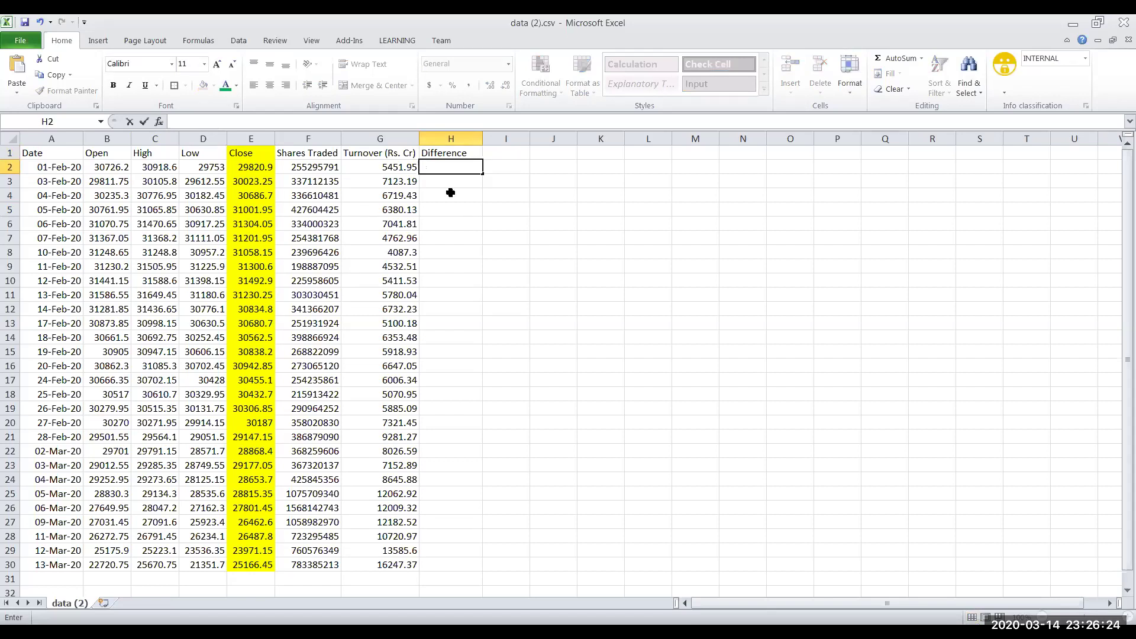
pyautogui.click(441, 180)
pyautogui.write('=')
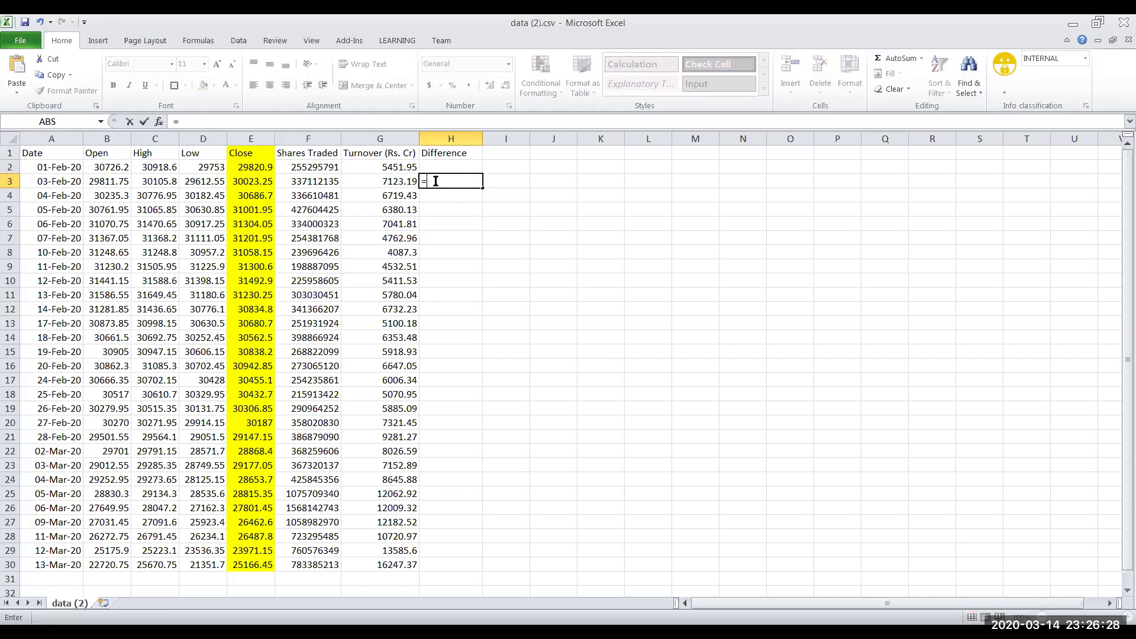
pyautogui.click(250, 184)
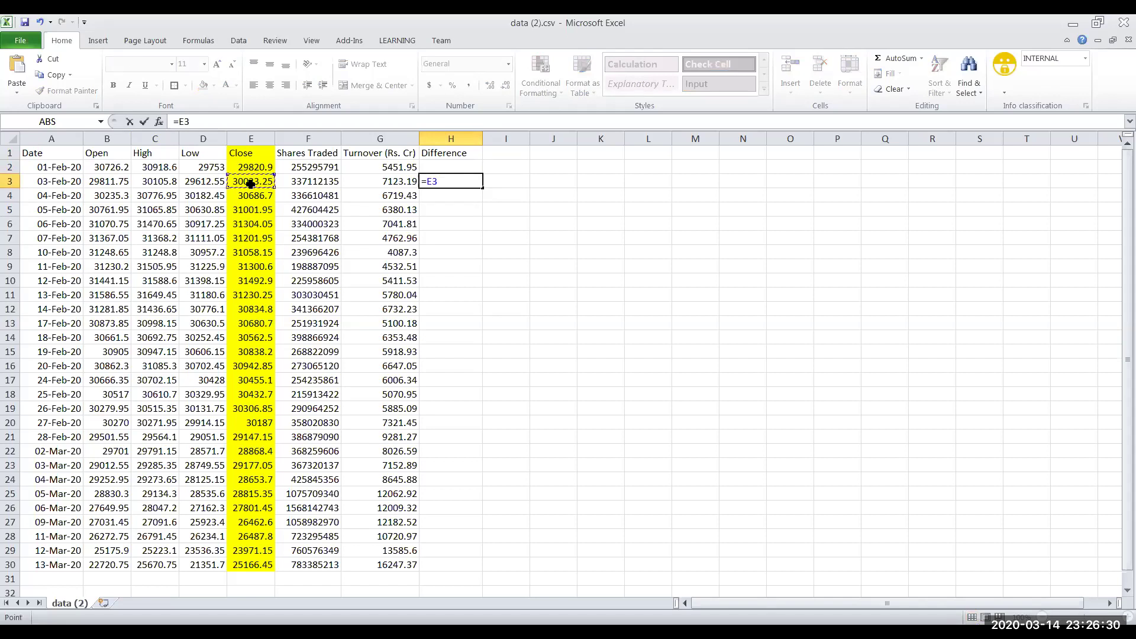
pyautogui.write('-')
pyautogui.click(254, 169)
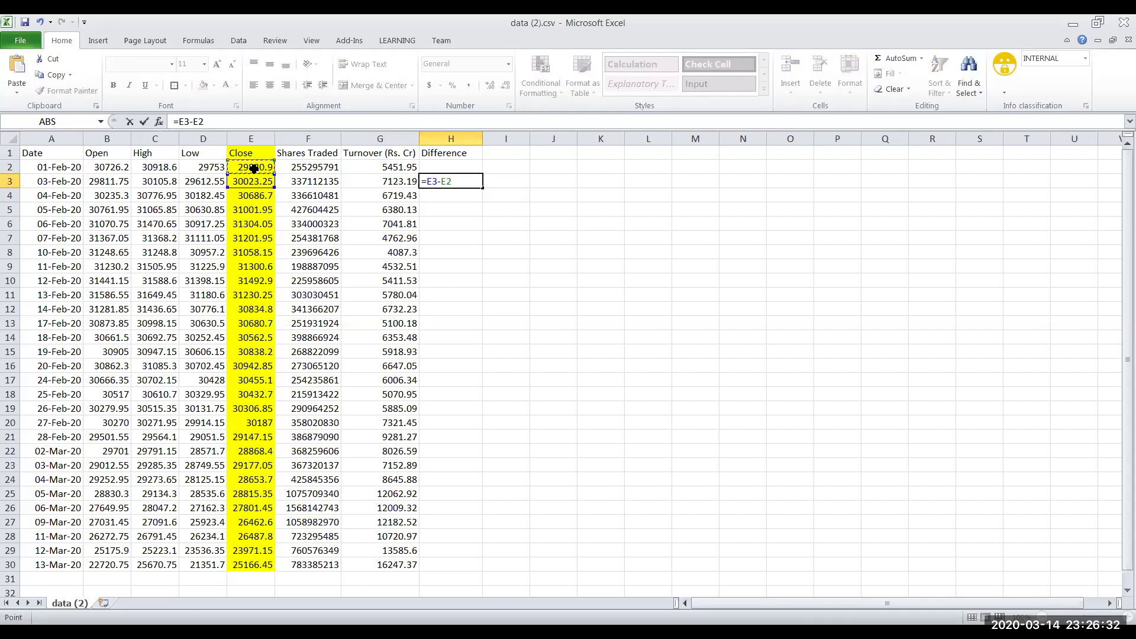
pyautogui.press('Return')
pyautogui.click(473, 183)
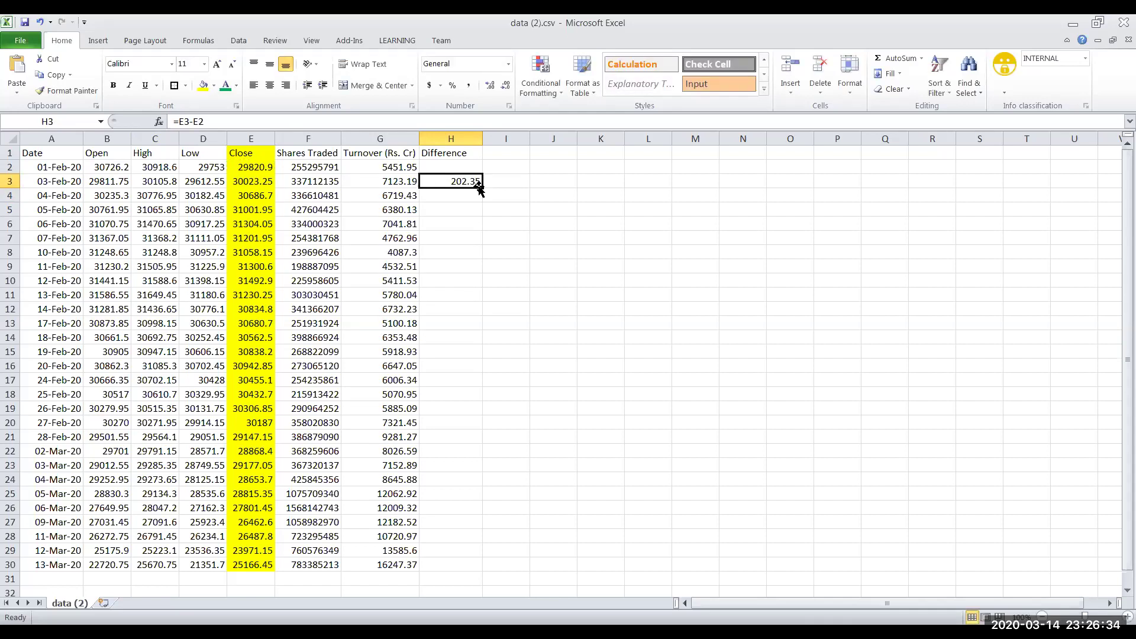
pyautogui.doubleClick(484, 187)
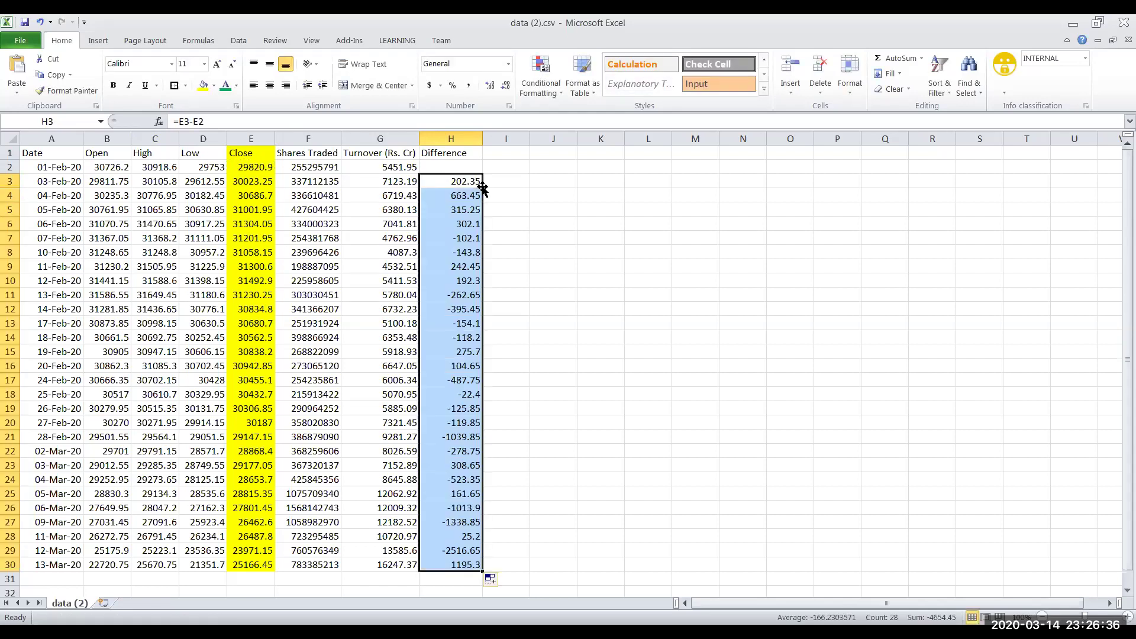
# Review which closing prices the formula in H3 refers to, leaving the formula as it is.
pyautogui.click(452, 181)
pyautogui.doubleClick(454, 181)
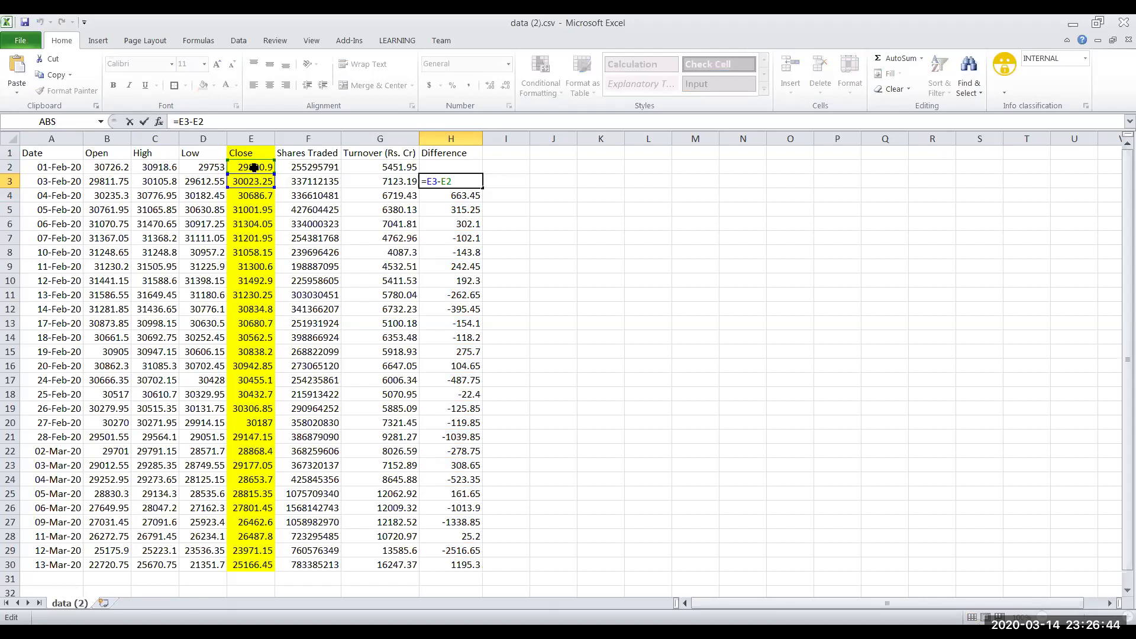
pyautogui.press('Return')
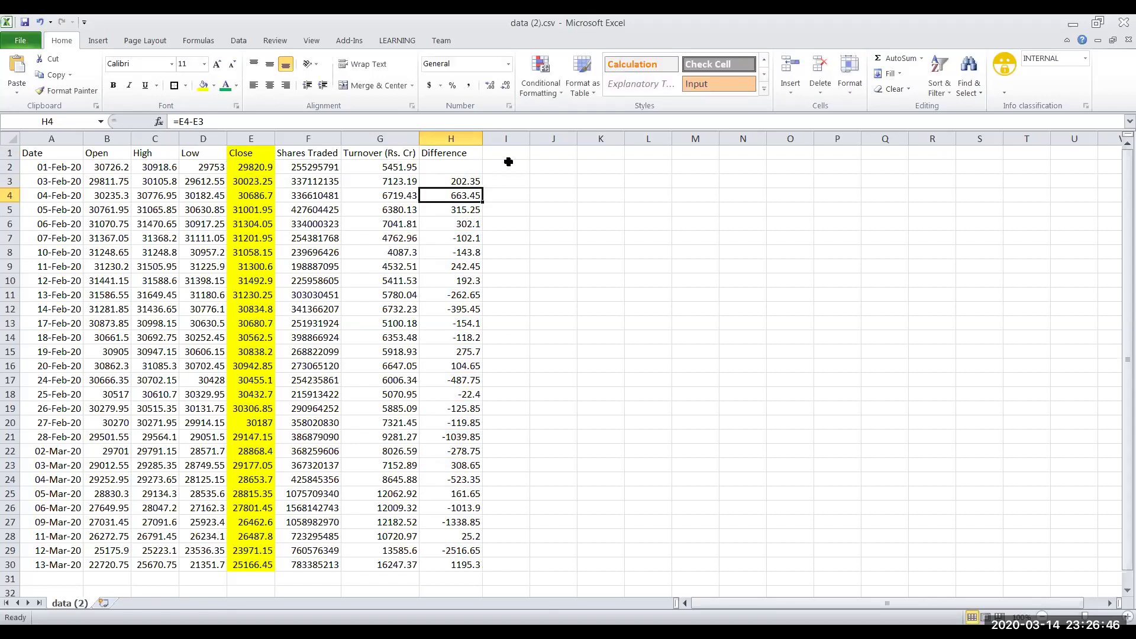
pyautogui.click(455, 183)
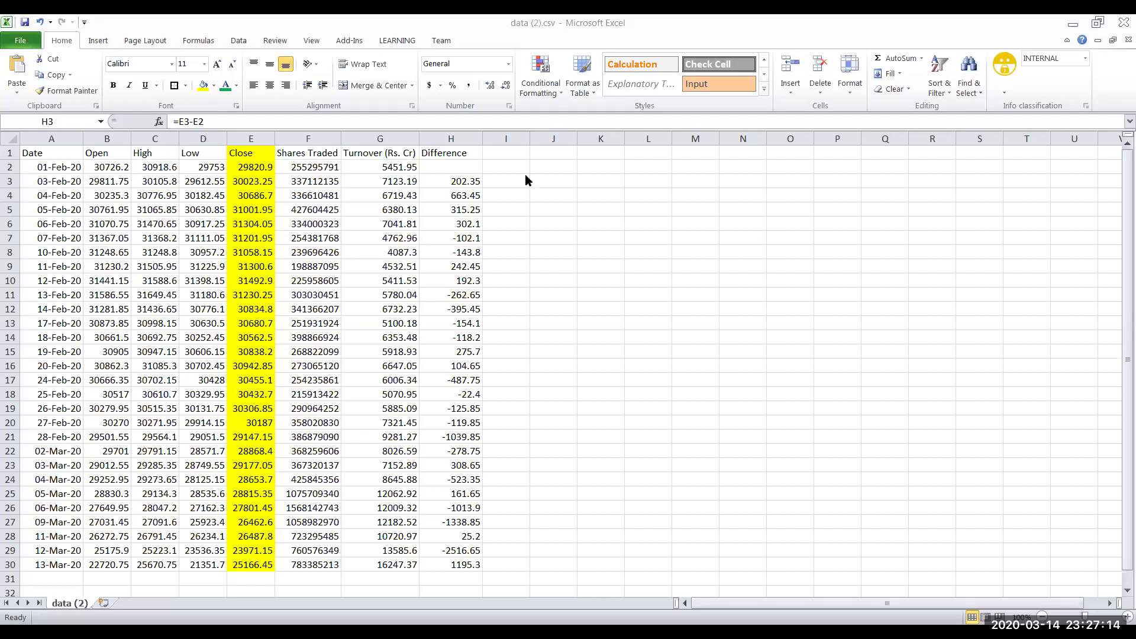
# Examine the positive and negative daily changes in the Difference column between H3 and H16.
pyautogui.click(463, 189)
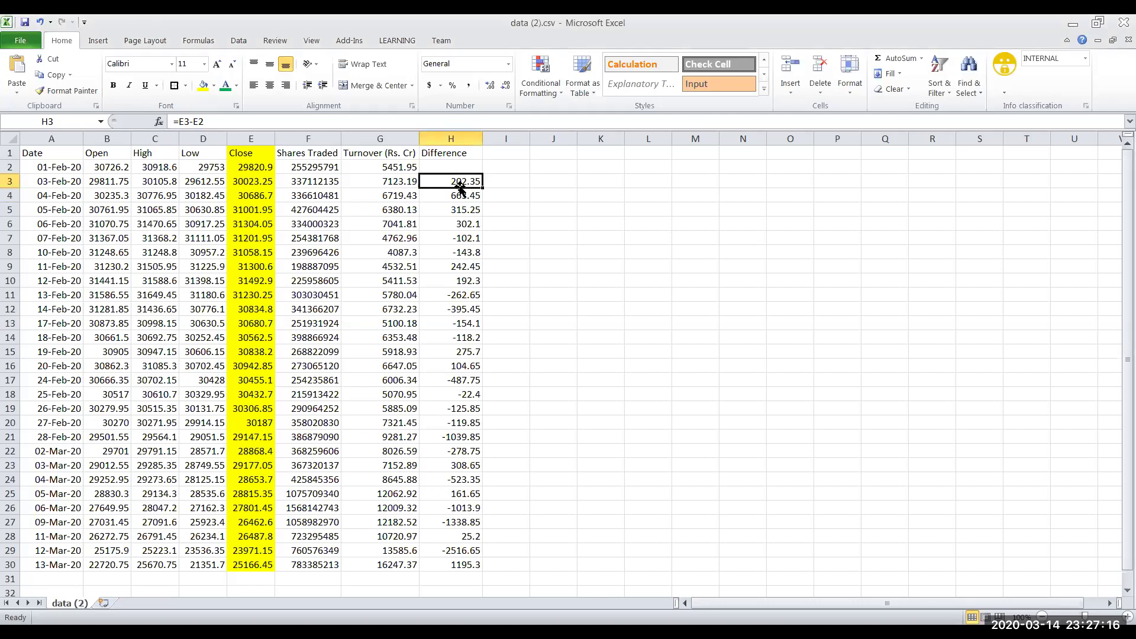
pyautogui.moveTo(446, 239); pyautogui.dragTo(446, 258)
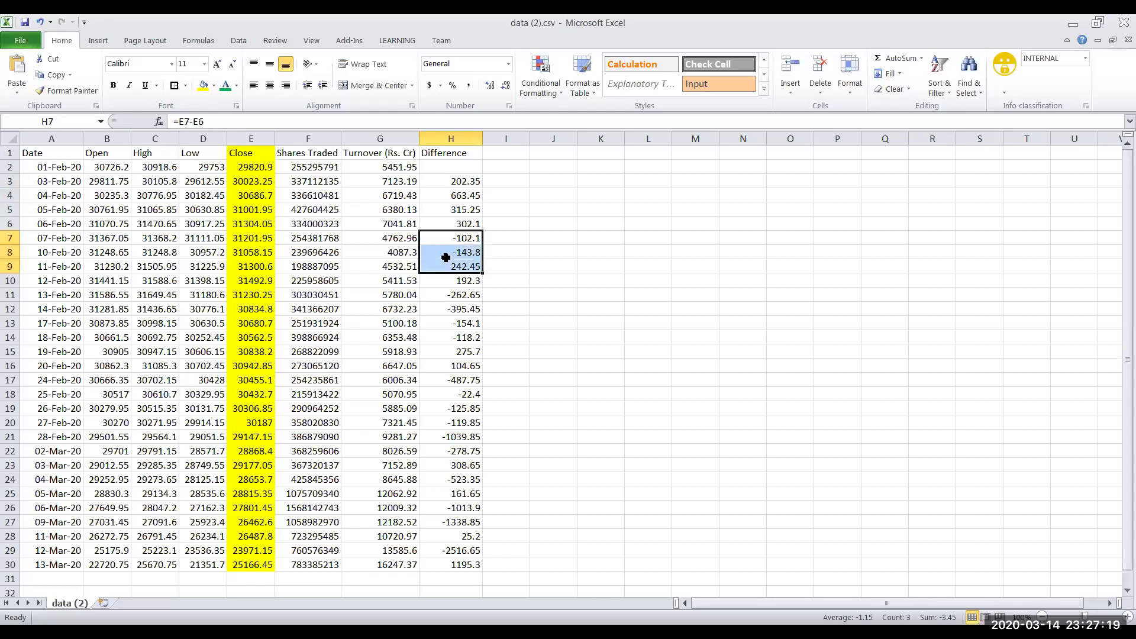
pyautogui.click(450, 297)
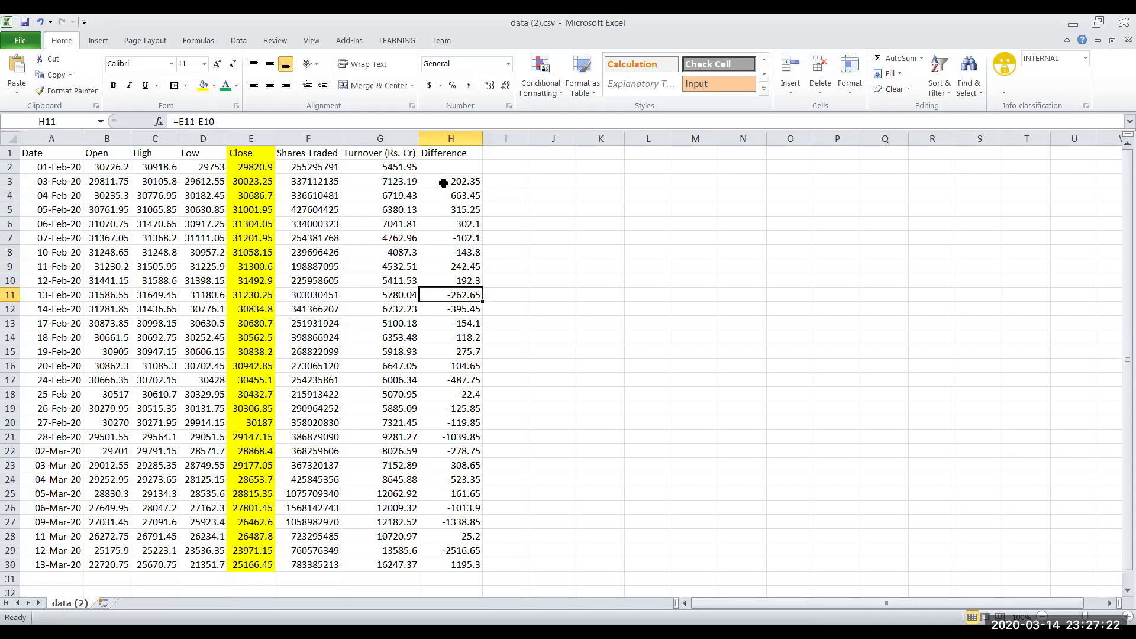
pyautogui.click(440, 200)
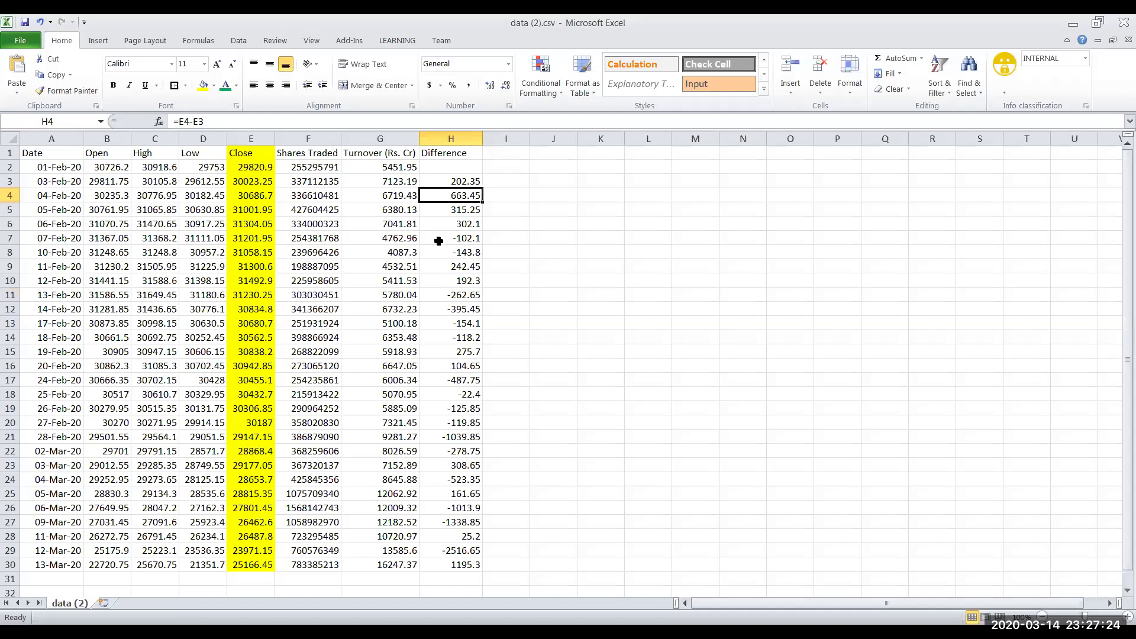
pyautogui.click(438, 239)
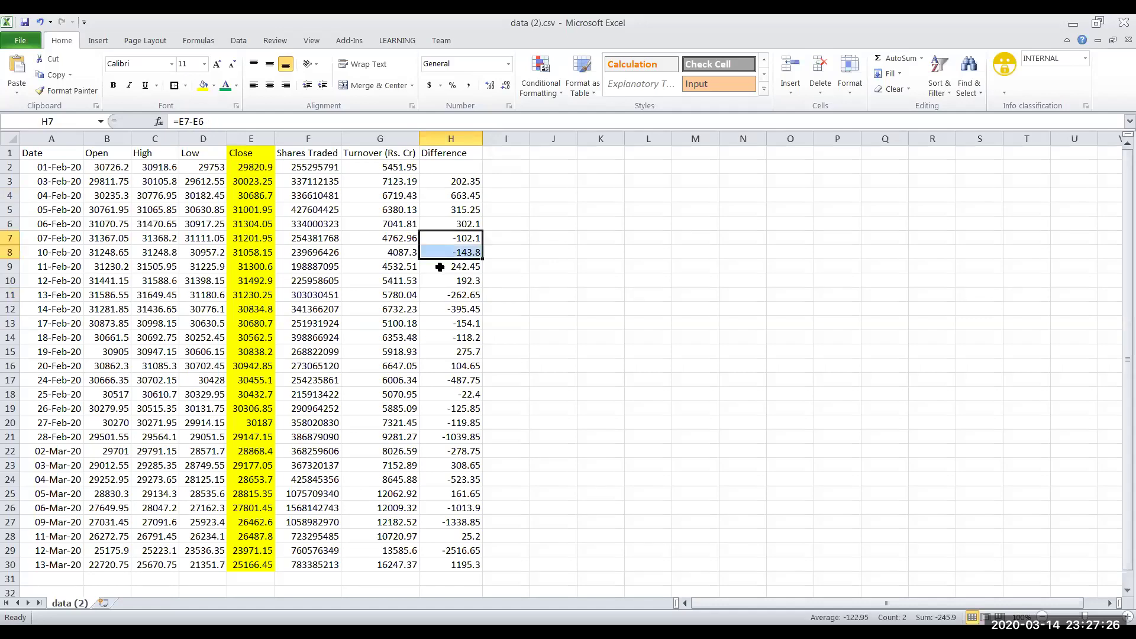
pyautogui.moveTo(443, 266); pyautogui.dragTo(440, 338)
pyautogui.click(439, 354)
pyautogui.click(438, 364)
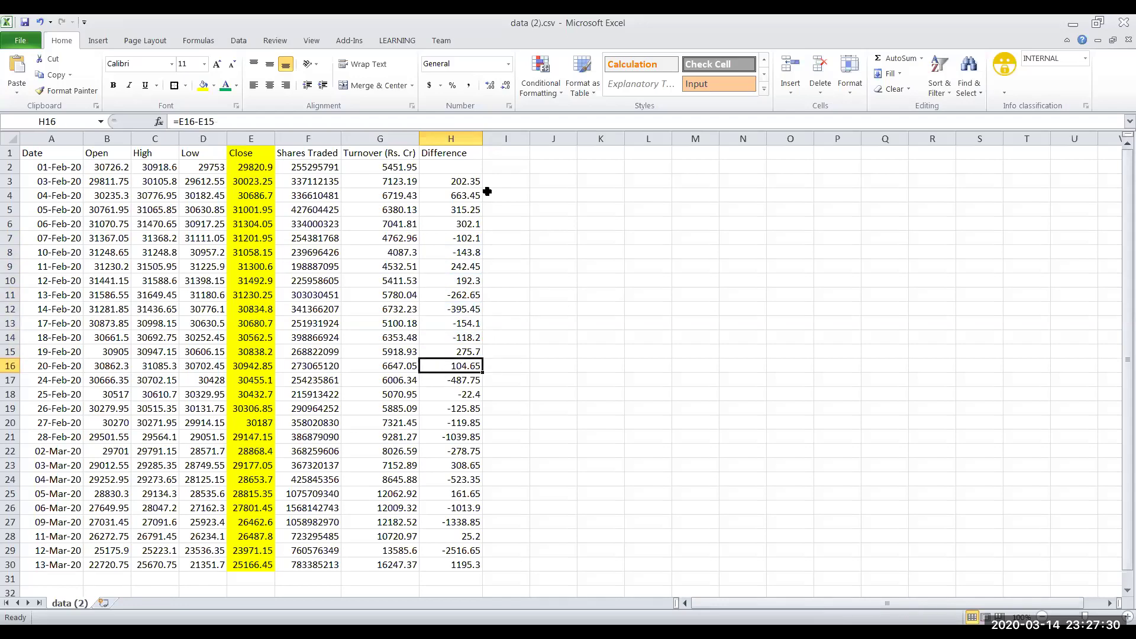
# Enter the header "Long Strength" in cell I1 and fit column I to its text.
pyautogui.click(494, 158)
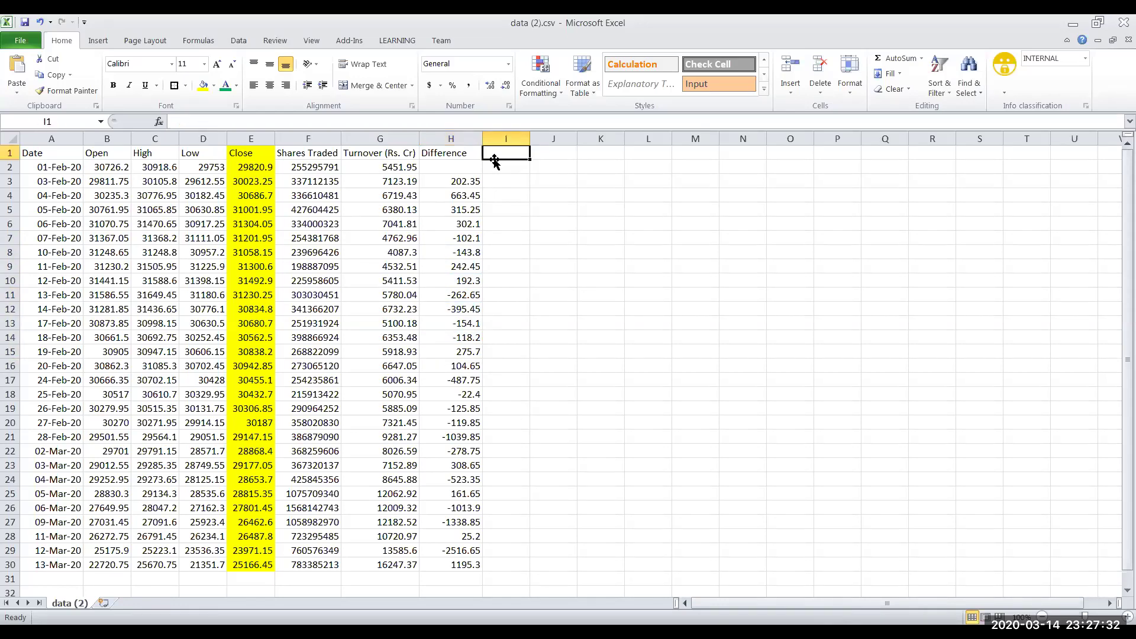
pyautogui.write('Longh')
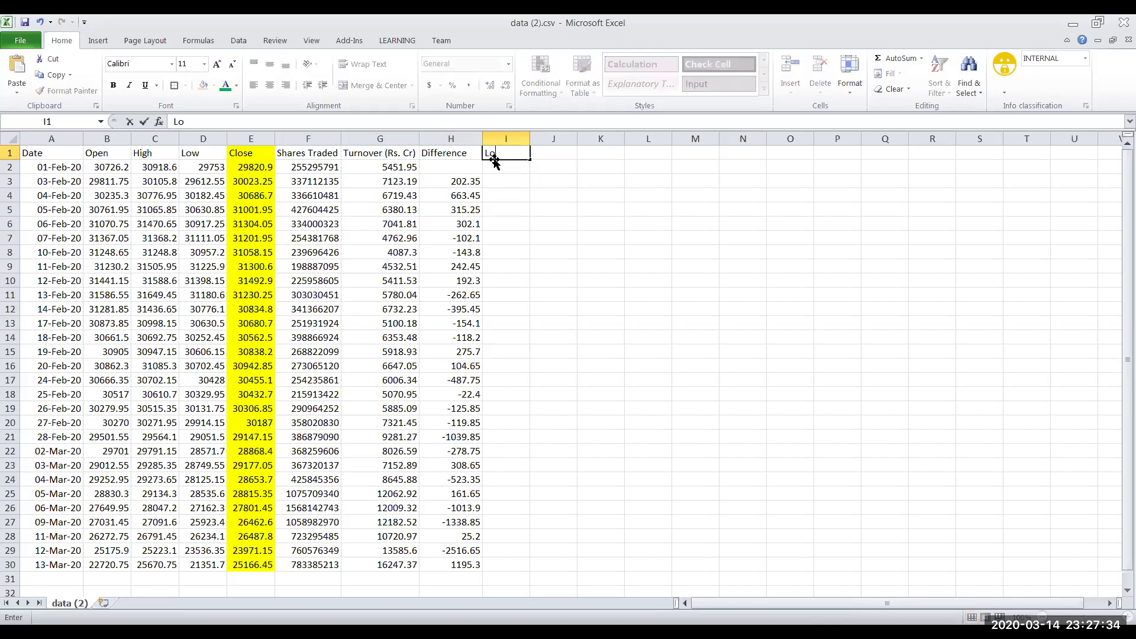
pyautogui.press('BackSpace')
pyautogui.write('Strenth')
pyautogui.press('BackSpace')
pyautogui.press('BackSpace')
pyautogui.write('gth')
pyautogui.press('Return')
# Enter the header "Short Stregth" in cell J1 and fit column J to its text.
pyautogui.click(555, 153)
pyautogui.write('Short Sh')
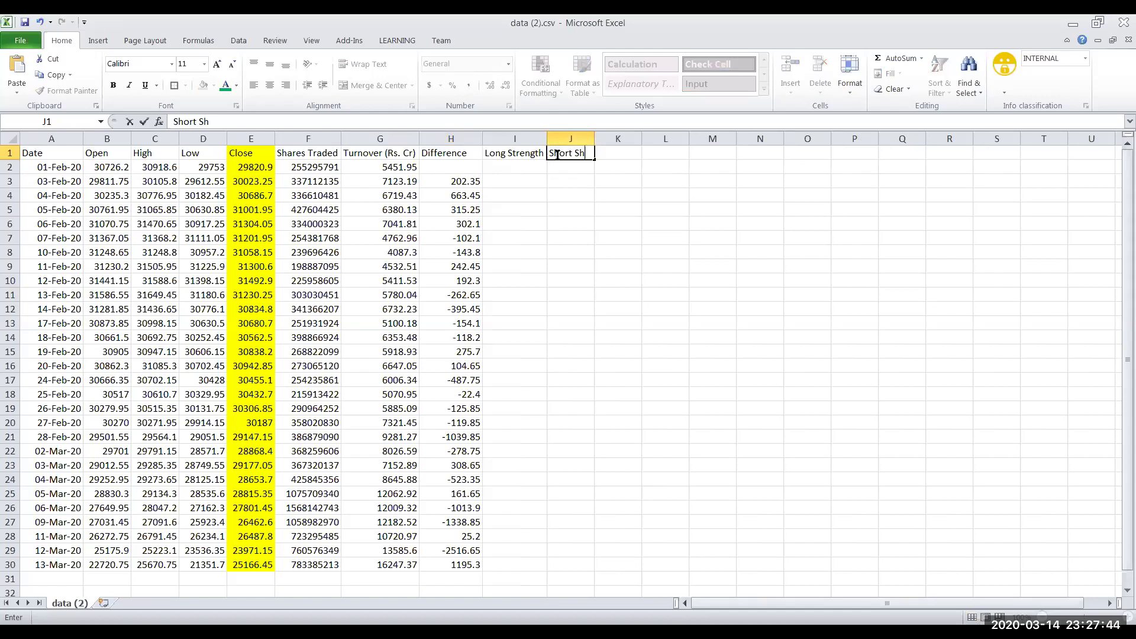
pyautogui.press('BackSpace')
pyautogui.write('tregth')
pyautogui.press('Return')
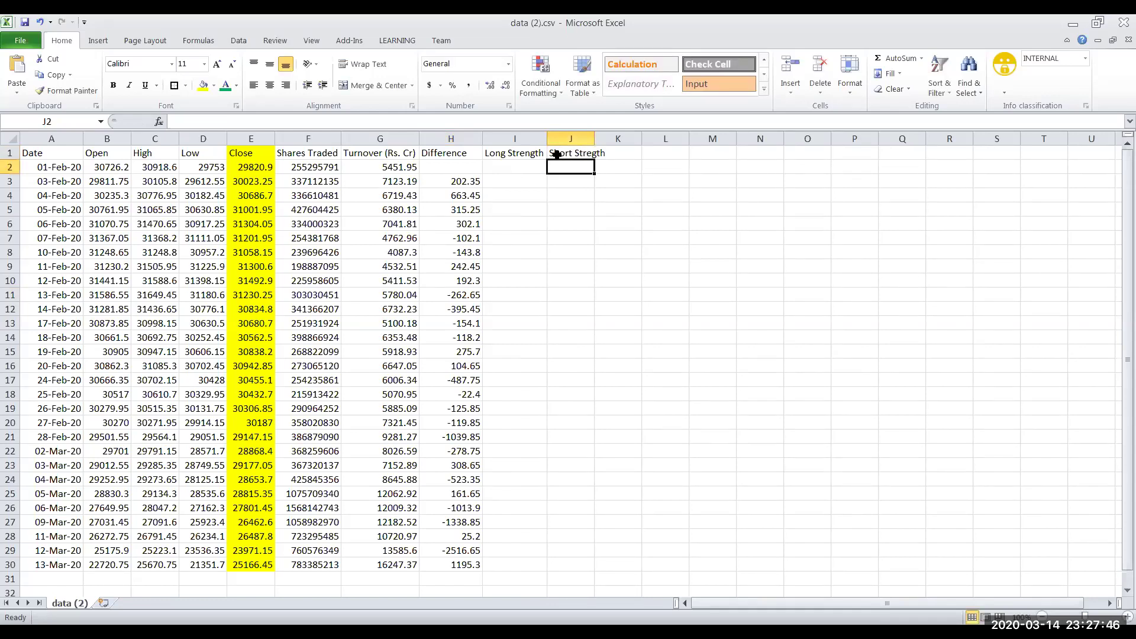
pyautogui.doubleClick(595, 139)
# Enter =IF(H3>0,H3,0) in cell I3 and fill it down the Long Strength column to I30.
pyautogui.click(500, 181)
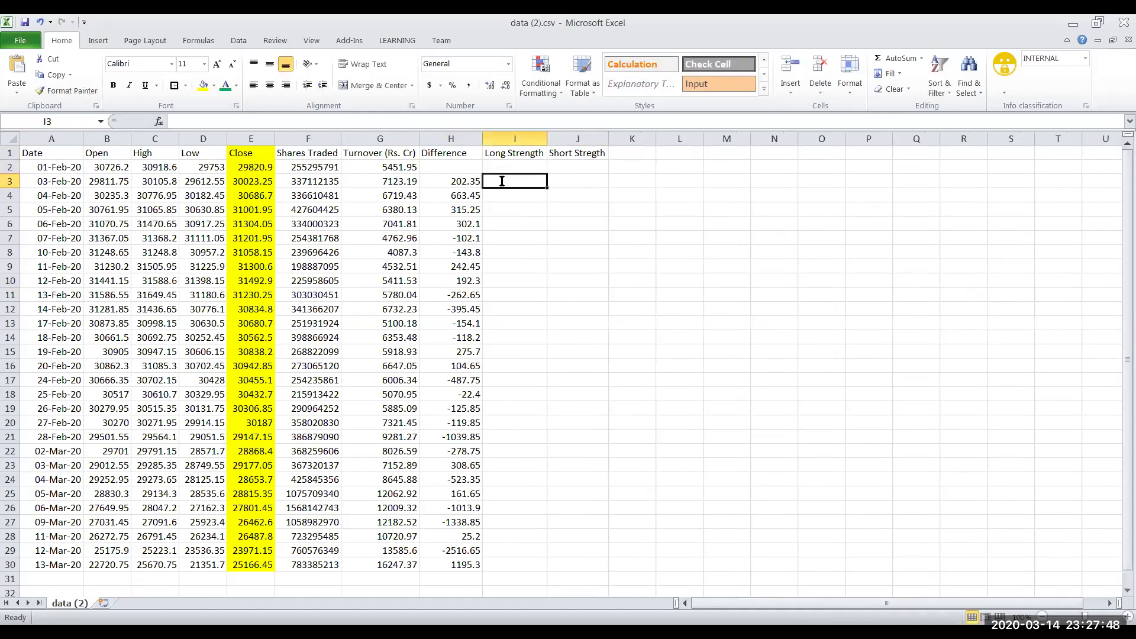
pyautogui.write('=')
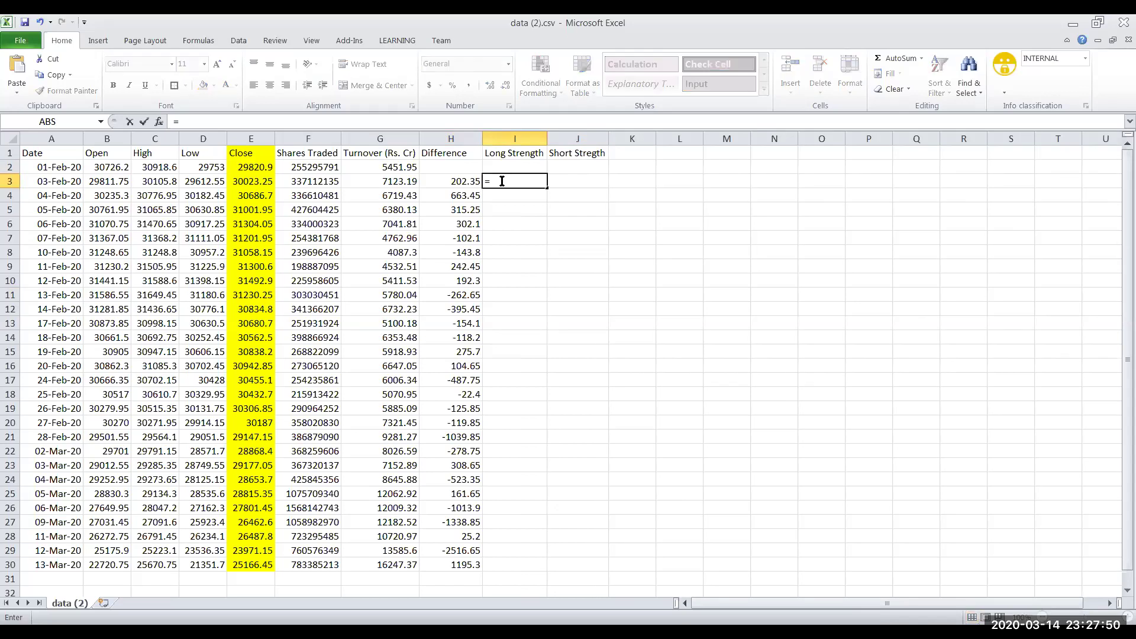
pyautogui.write('IF(')
pyautogui.click(456, 181)
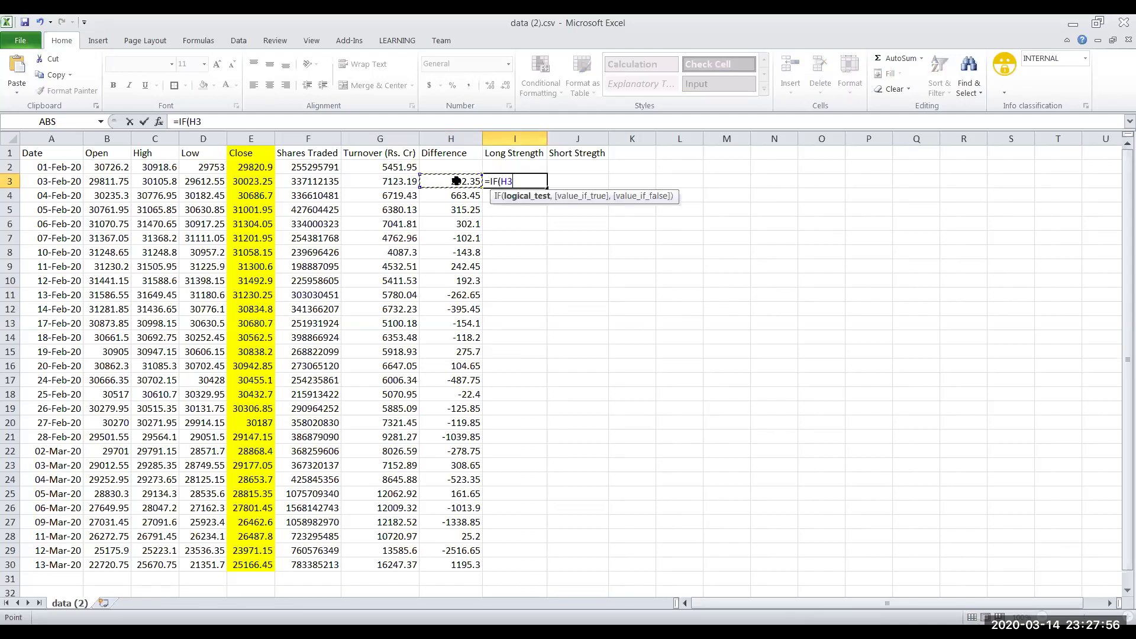
pyautogui.write('>0,H3')
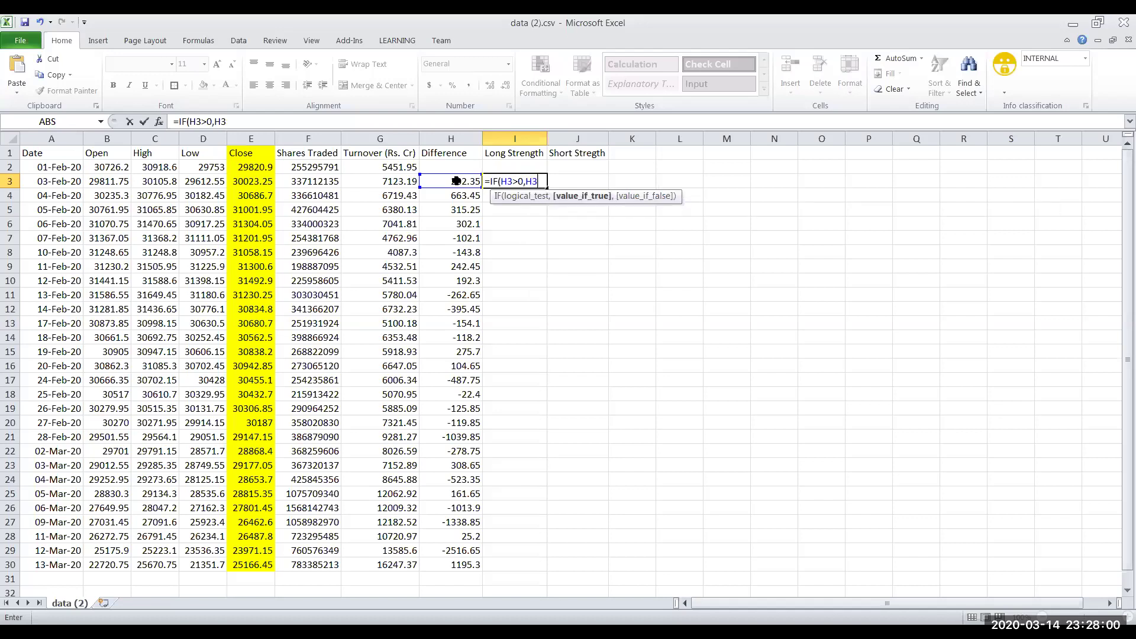
pyautogui.write(',')
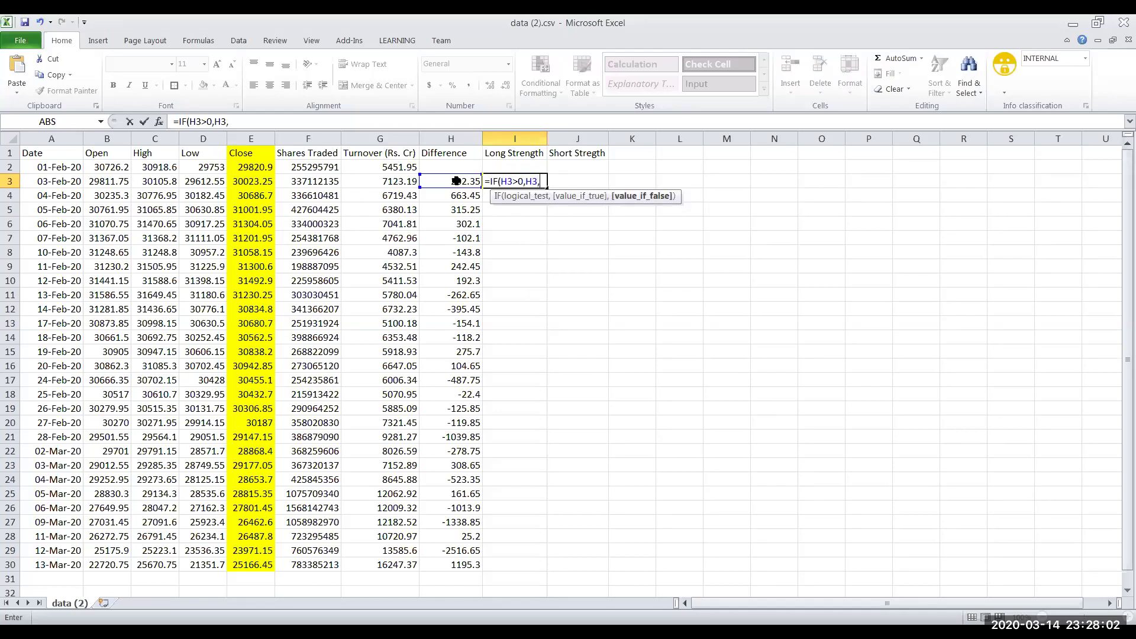
pyautogui.write('0)')
pyautogui.press('Return')
pyautogui.click(512, 179)
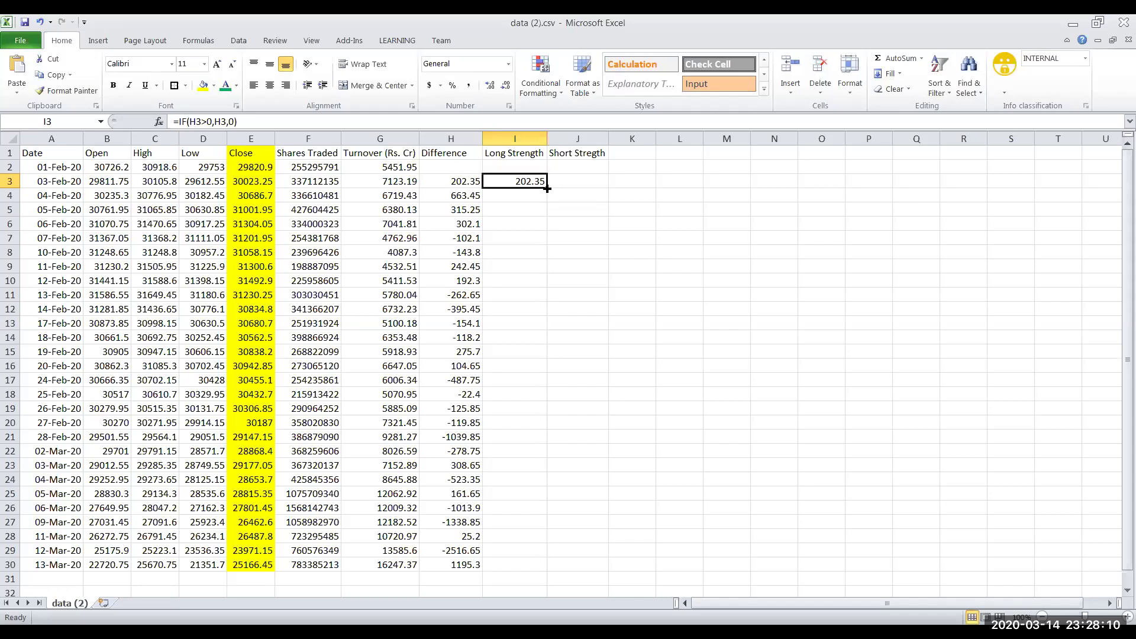
pyautogui.doubleClick(546, 188)
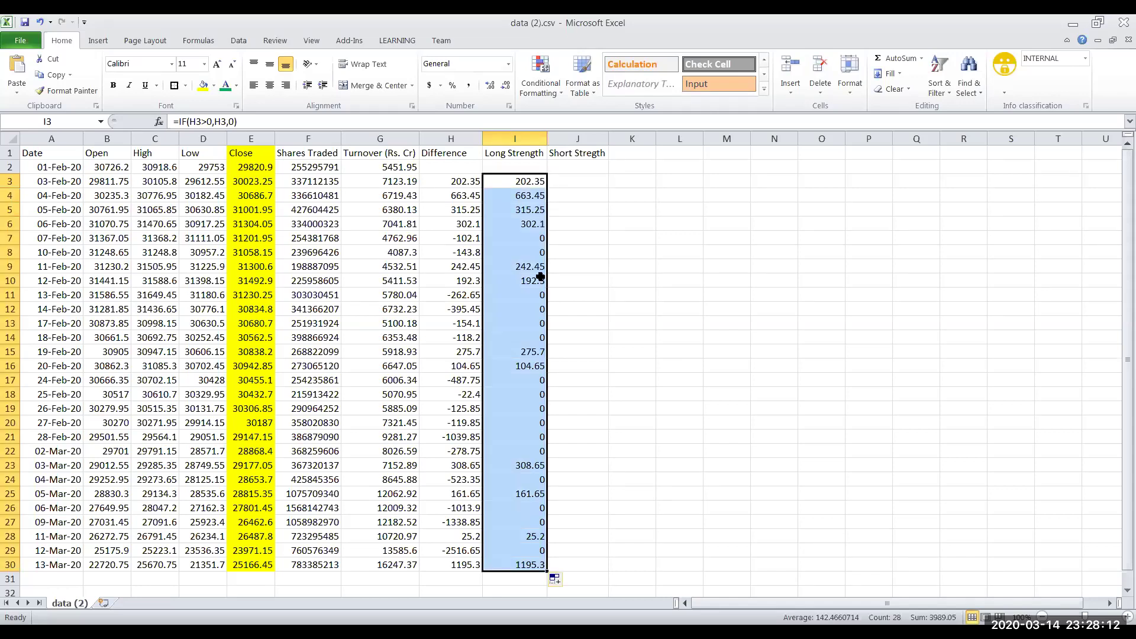
pyautogui.moveTo(539, 239); pyautogui.dragTo(538, 247)
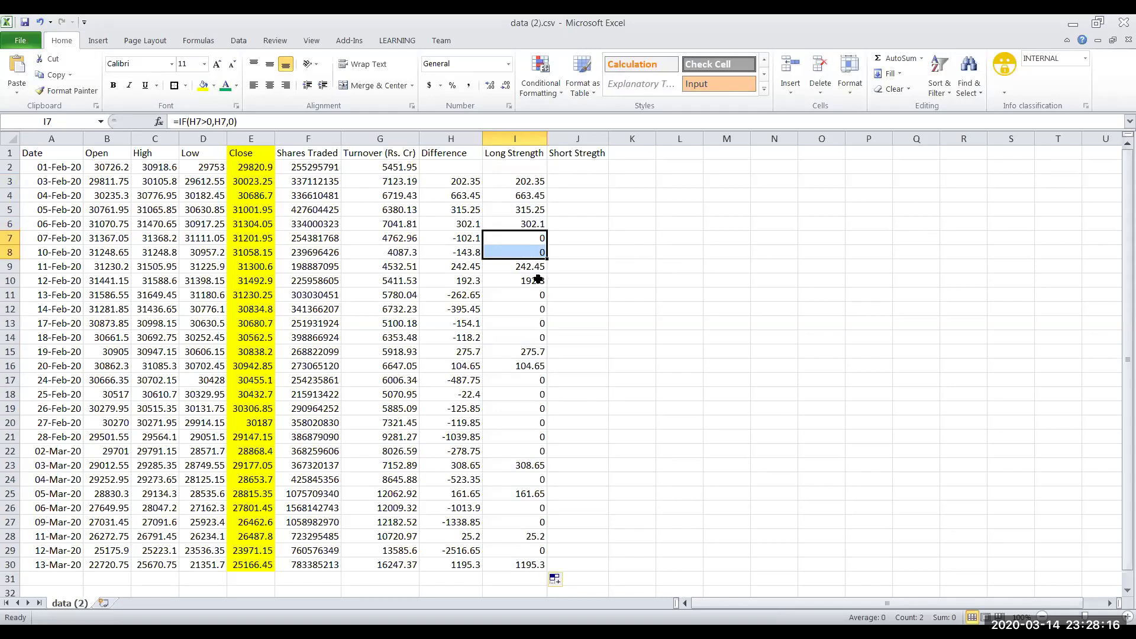
# Enter =IF(H3<0,ABS(H3),0) in cell J3 to return the absolute value of a negative difference.
pyautogui.doubleClick(567, 184)
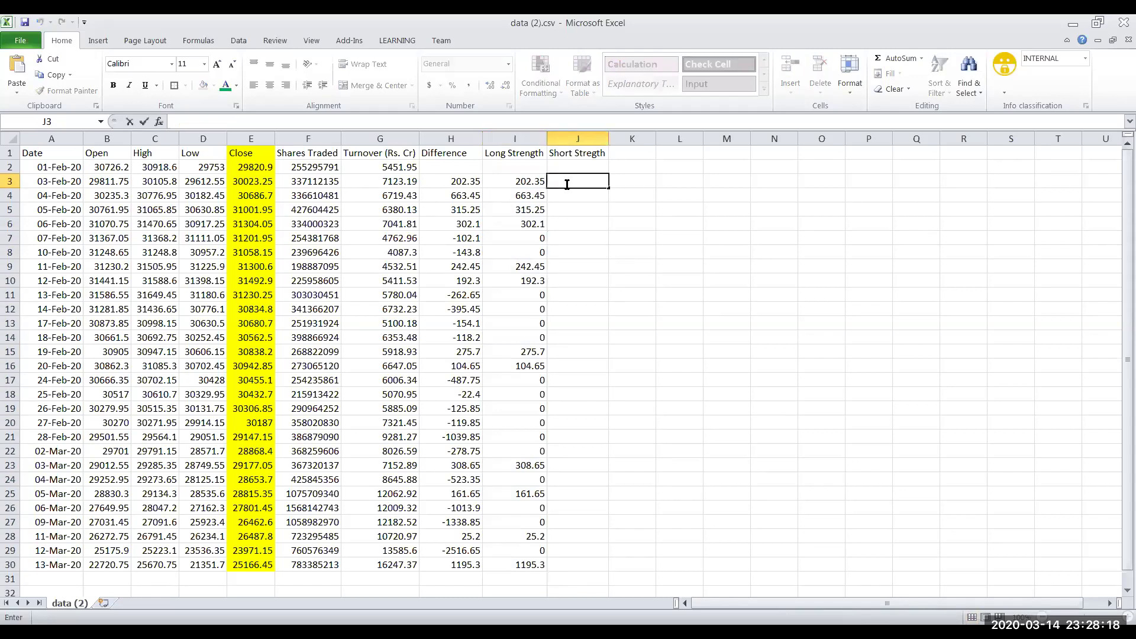
pyautogui.write('=')
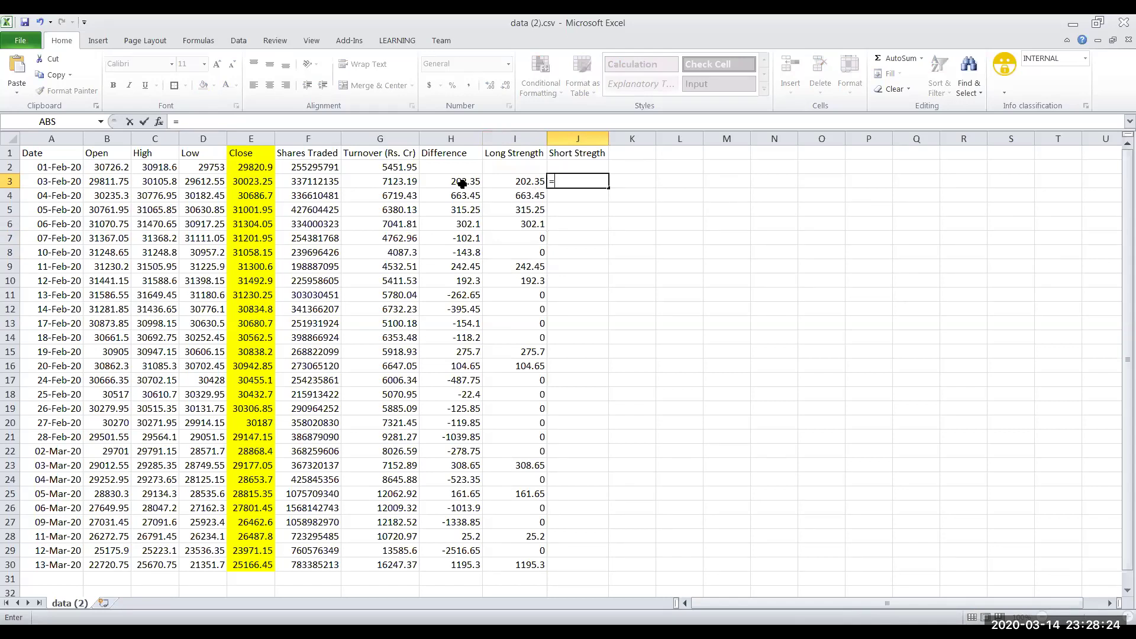
pyautogui.write('IF(')
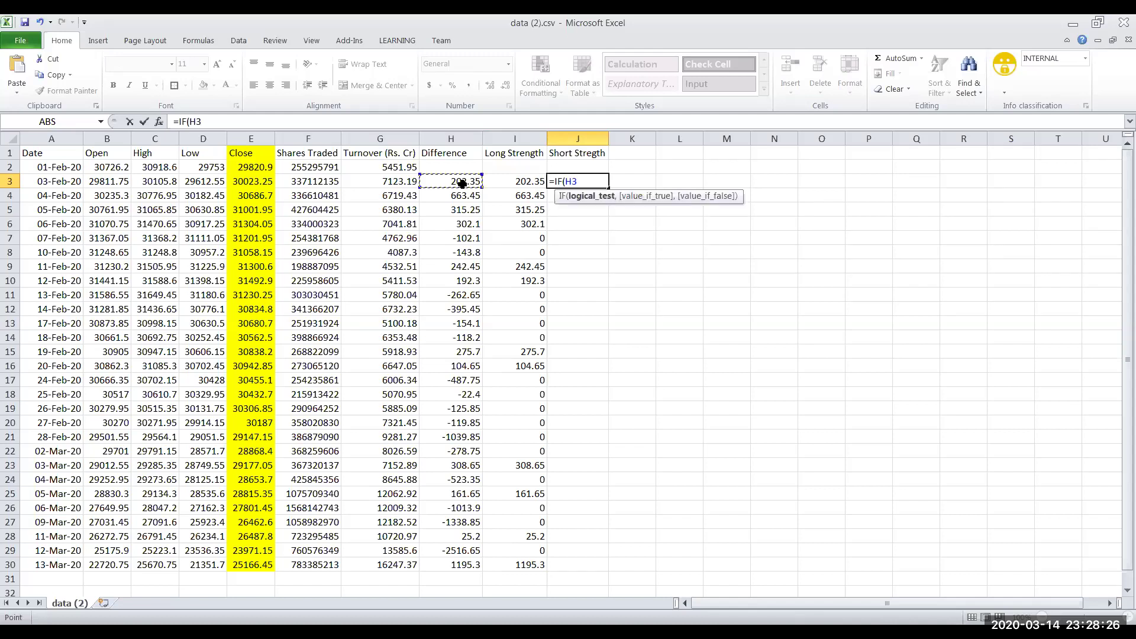
pyautogui.click(462, 183)
pyautogui.write('<0,A')
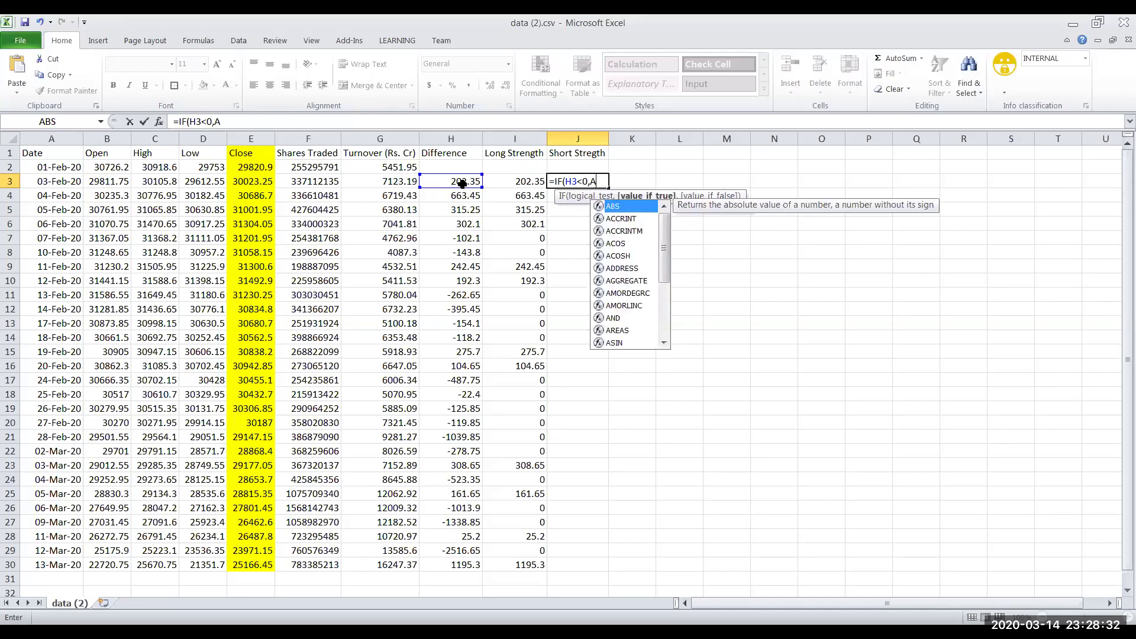
pyautogui.press('Tab')
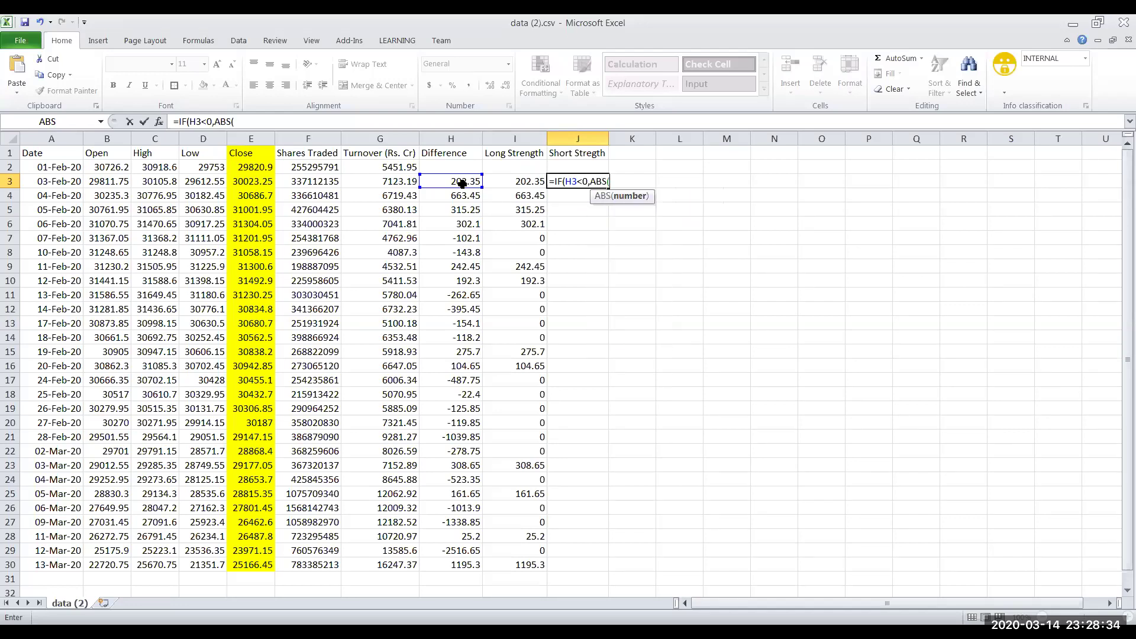
pyautogui.write('H3')
pyautogui.write(',0)')
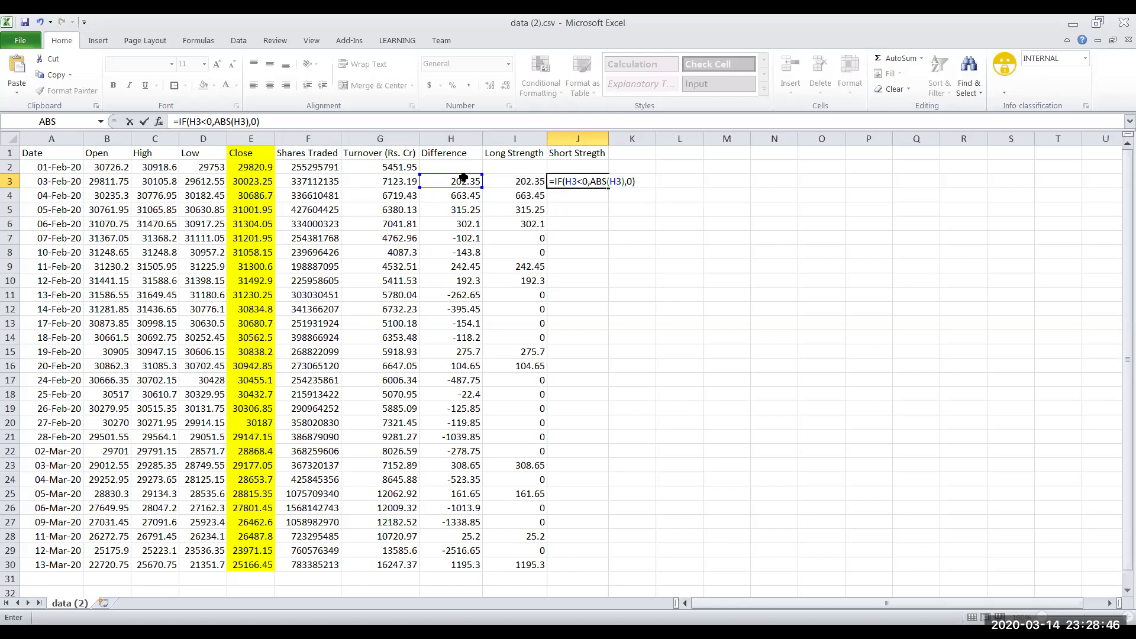
pyautogui.press('Return')
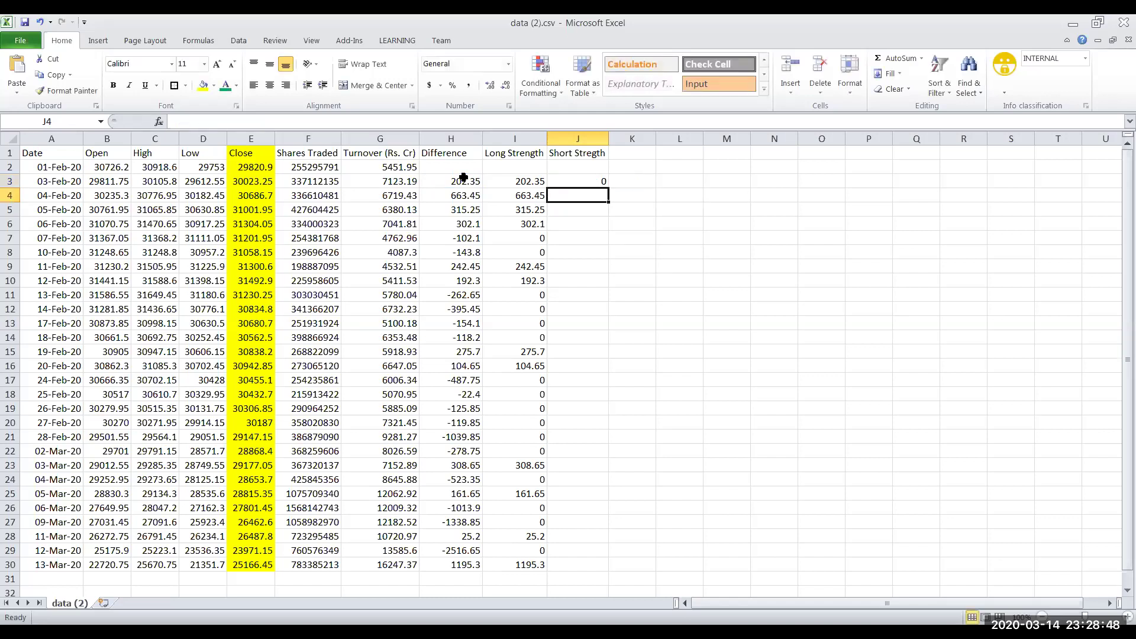
# Change the Long Strength header in cell I1 to "Bullish Strength".
pyautogui.press('Up')
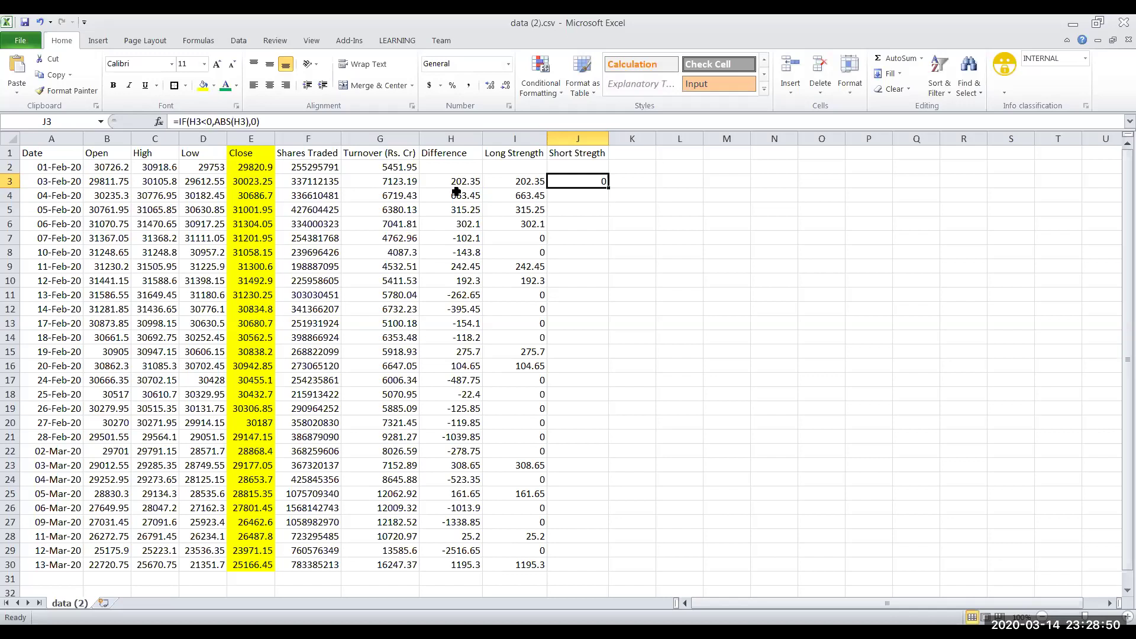
pyautogui.click(461, 185)
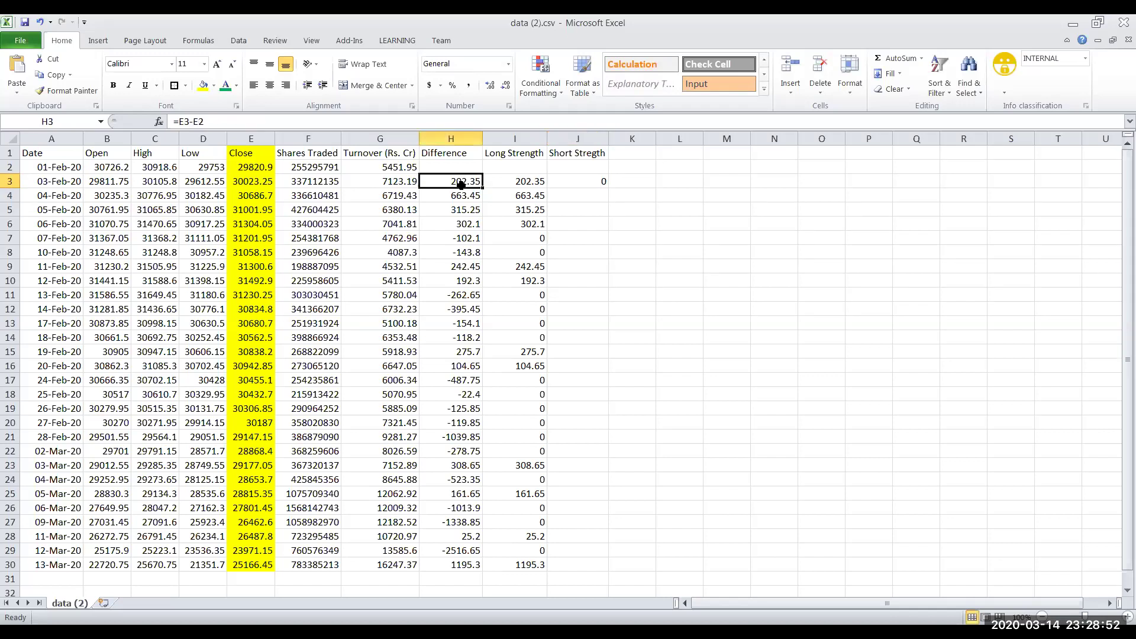
pyautogui.click(508, 150)
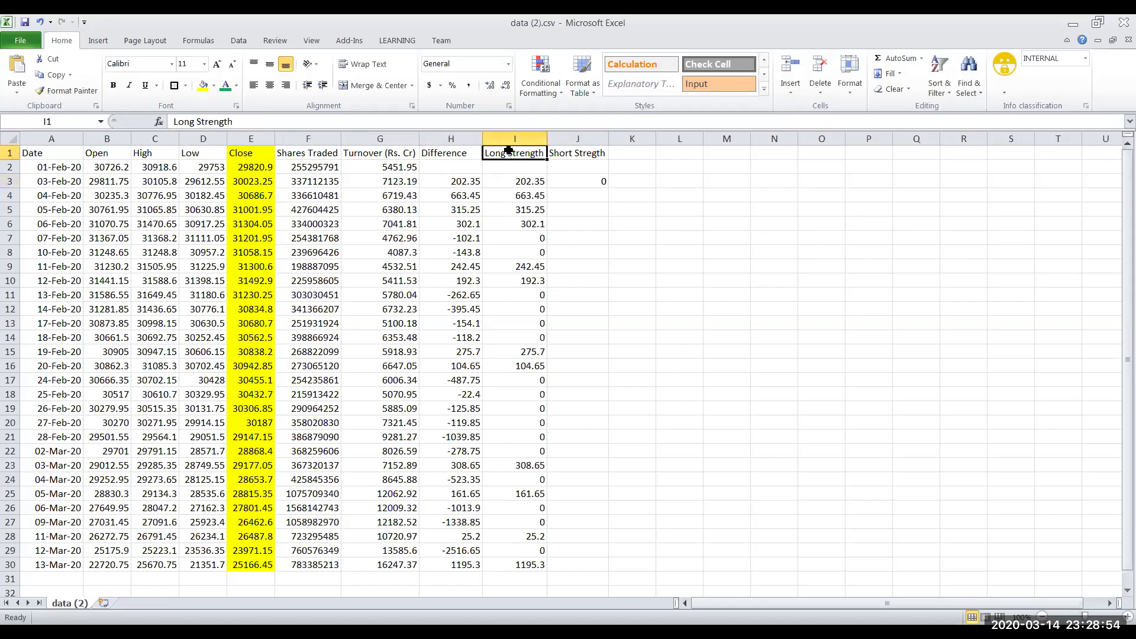
pyautogui.doubleClick(505, 153)
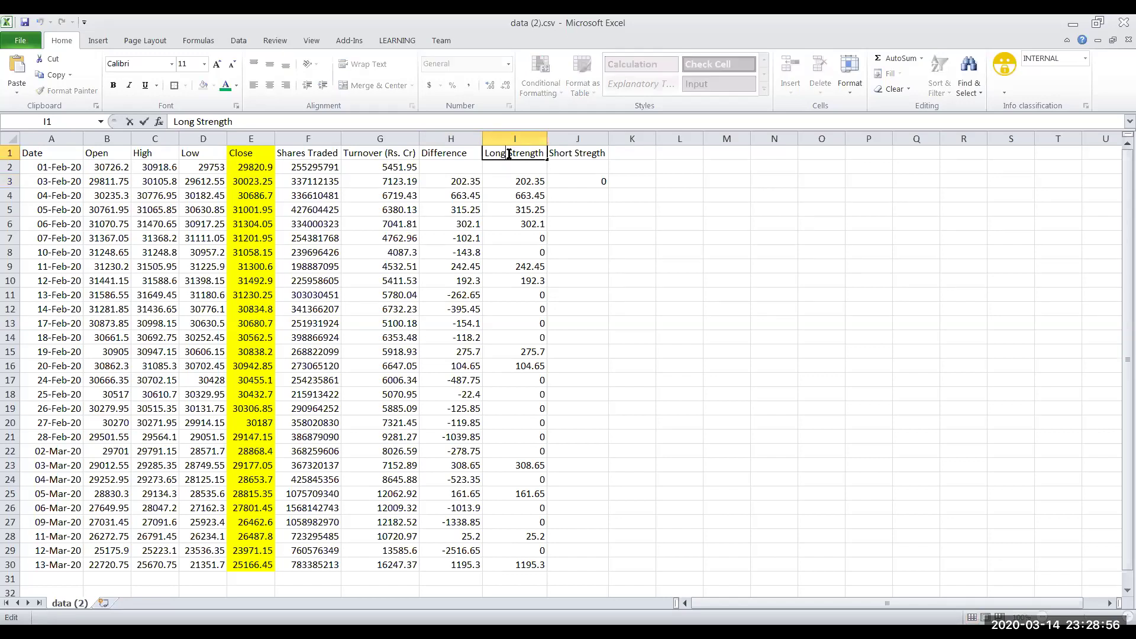
pyautogui.press('BackSpace')
pyautogui.press('BackSpace')
pyautogui.press('BackSpace')
pyautogui.press('BackSpace')
pyautogui.press('BackSpace')
pyautogui.write('Bullish')
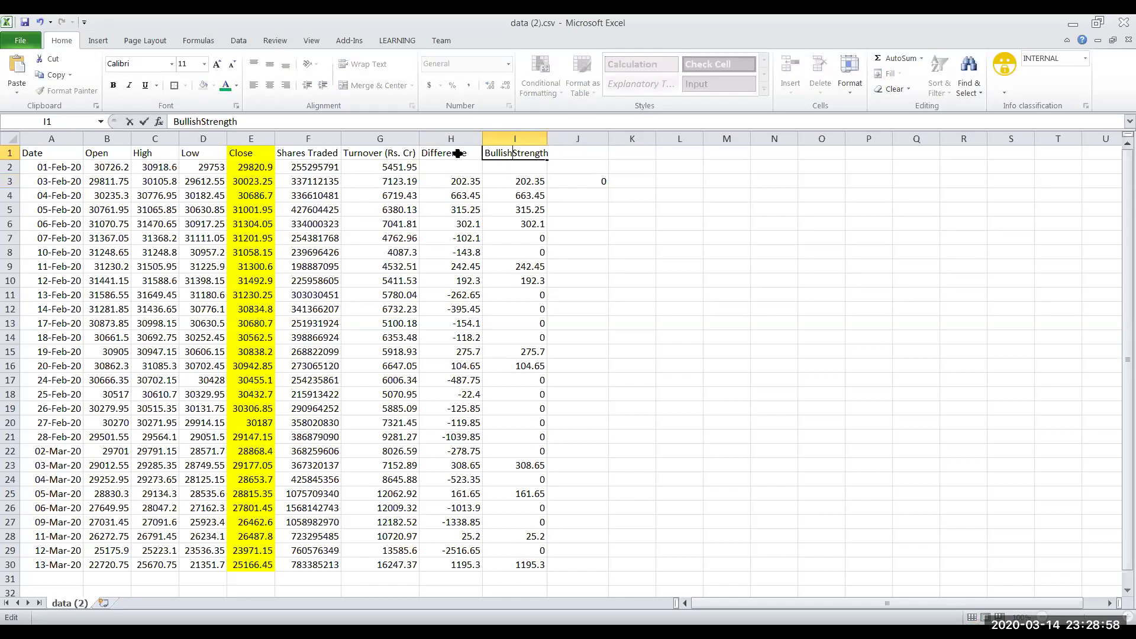
pyautogui.click(515, 195)
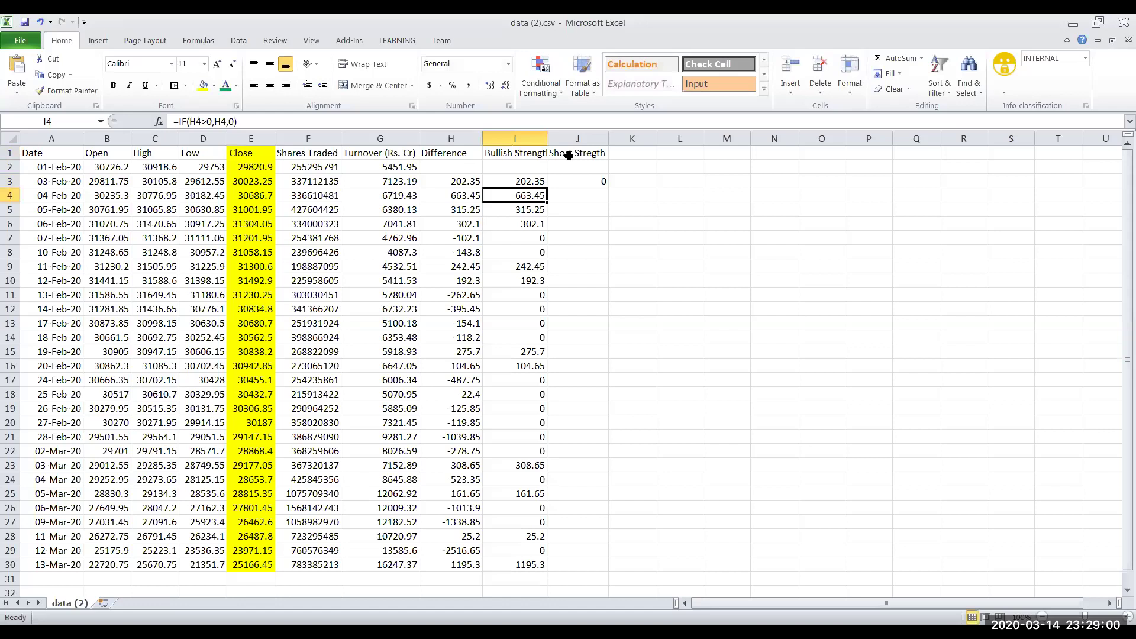
# Change the header in cell J1 to "Bearish Stregth" and fit column J to its text.
pyautogui.click(572, 155)
pyautogui.doubleClick(573, 156)
pyautogui.press('BackSpace')
pyautogui.press('BackSpace')
pyautogui.press('BackSpace')
pyautogui.press('BackSpace')
pyautogui.press('BackSpace')
pyautogui.write('eart')
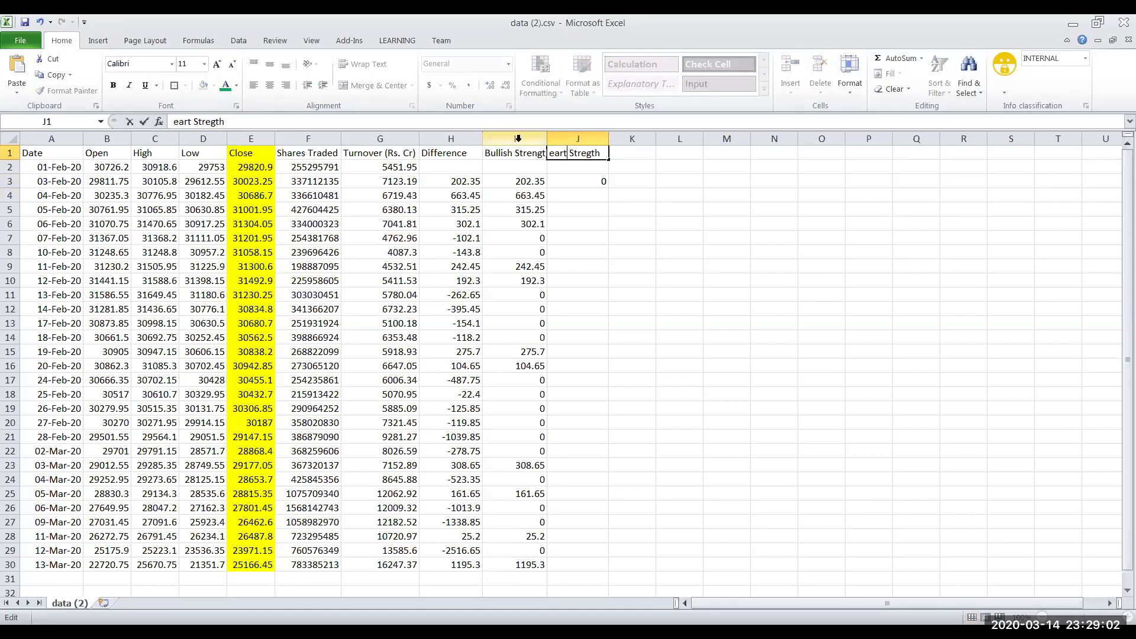
pyautogui.press('BackSpace')
pyautogui.press('BackSpace')
pyautogui.press('BackSpace')
pyautogui.press('BackSpace')
pyautogui.write('Bear')
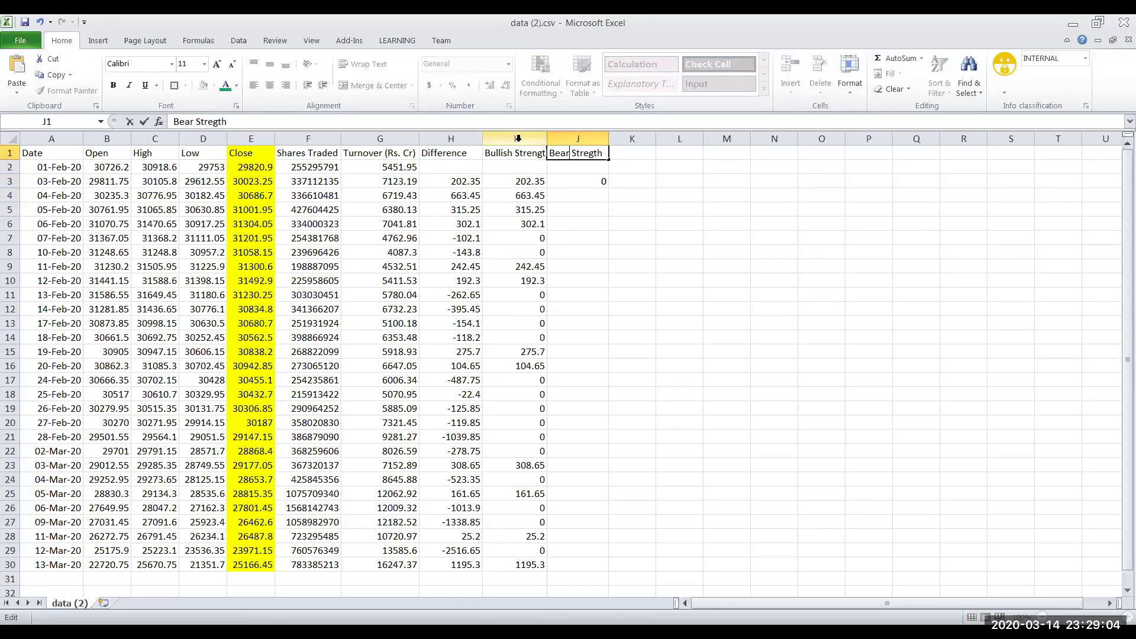
pyautogui.write('ish')
pyautogui.press('Return')
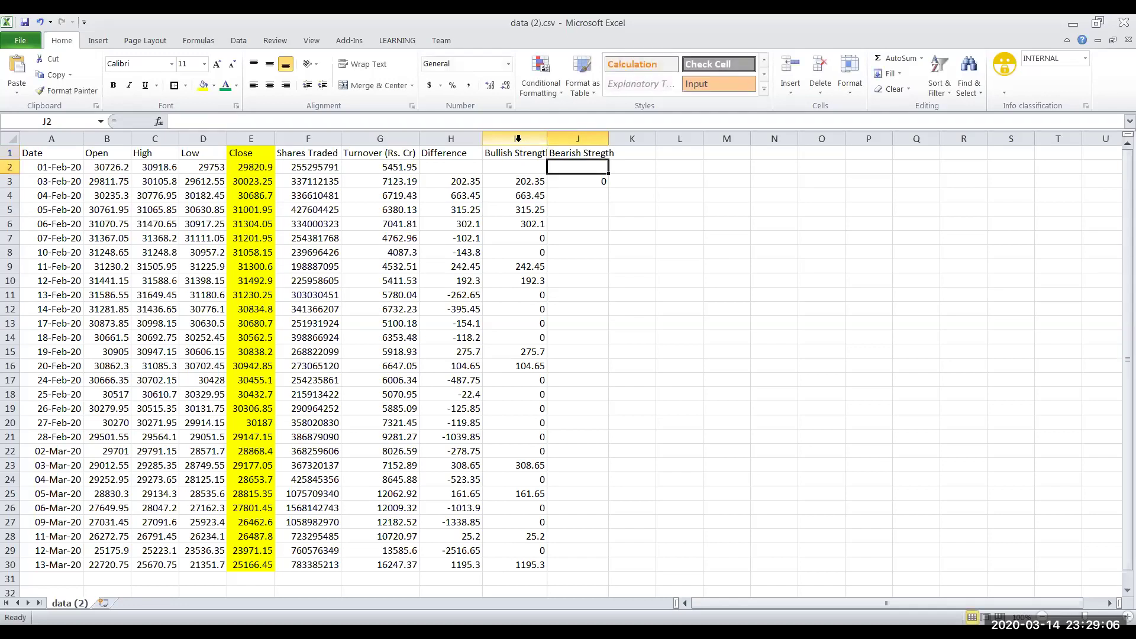
pyautogui.doubleClick(608, 141)
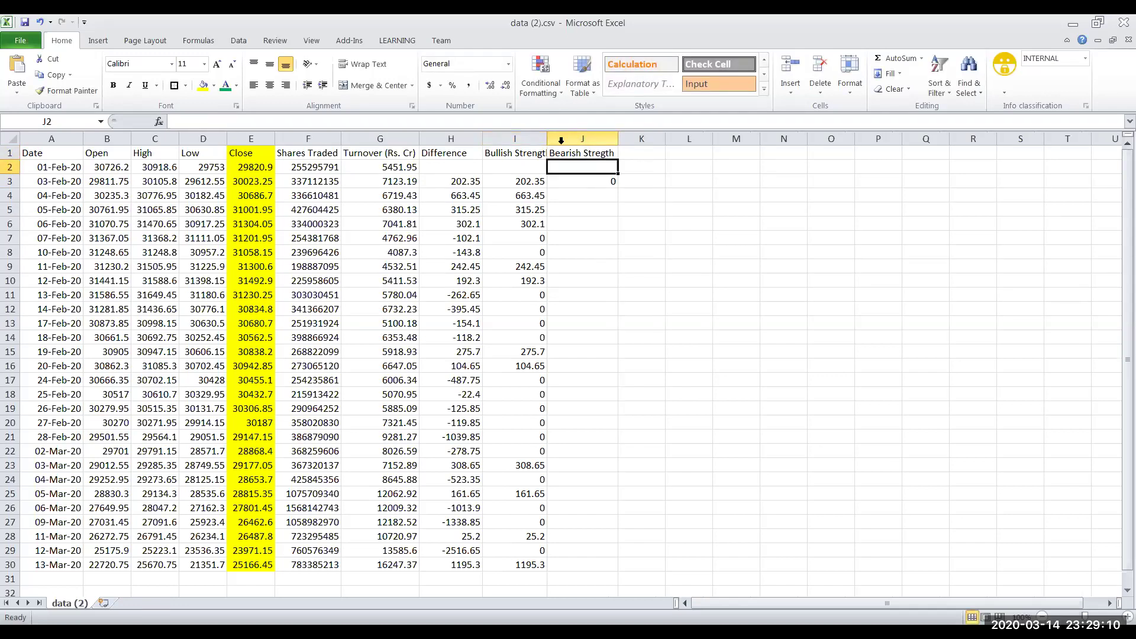
# Review the IF formulas in I3 and J3, and fill the J3 formula down the bearish column to J30.
pyautogui.click(515, 183)
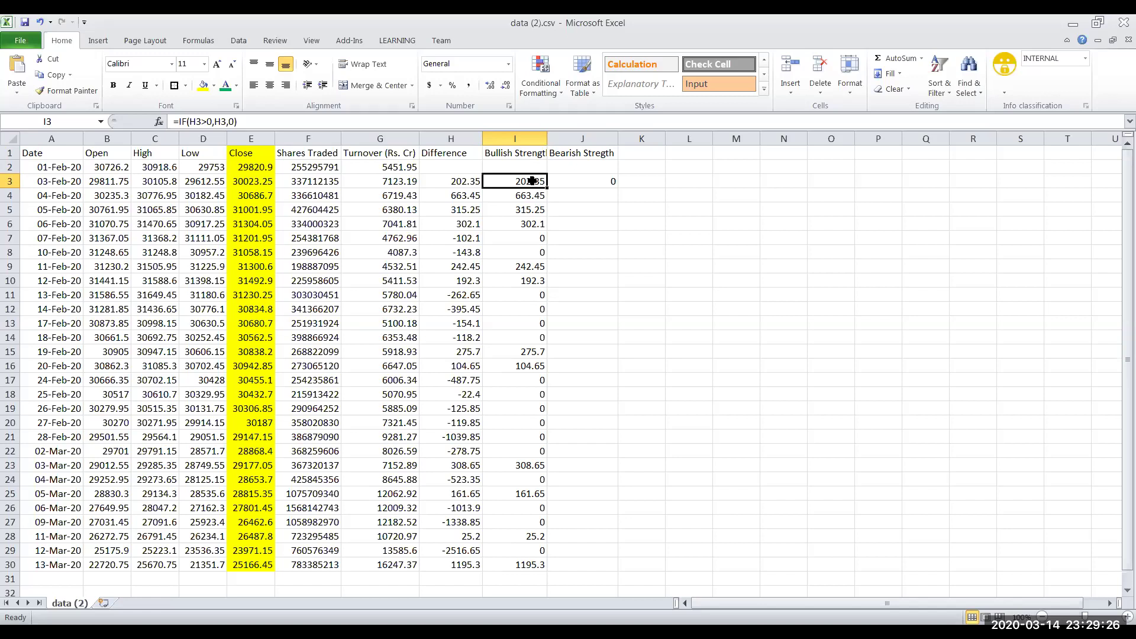
pyautogui.doubleClick(532, 180)
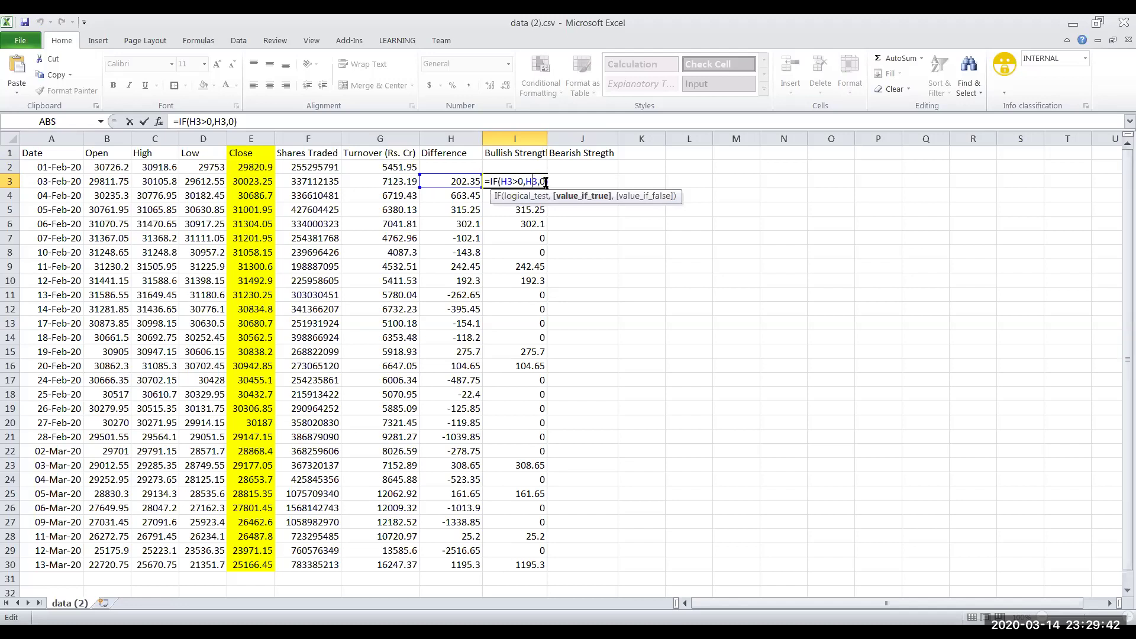
pyautogui.press('Escape')
pyautogui.click(569, 181)
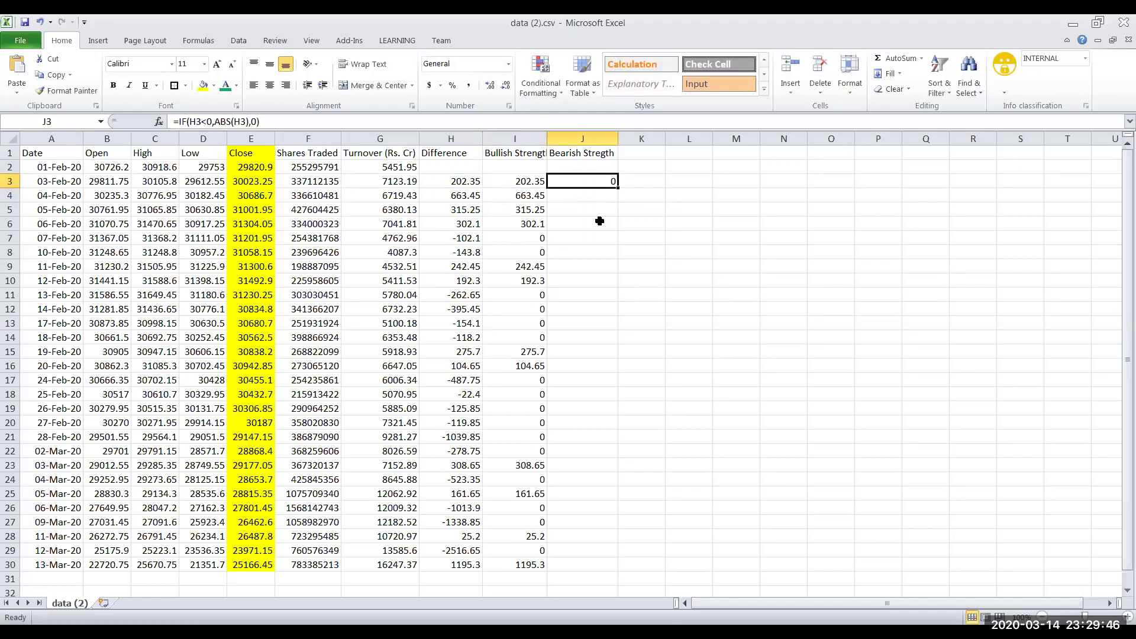
pyautogui.doubleClick(599, 181)
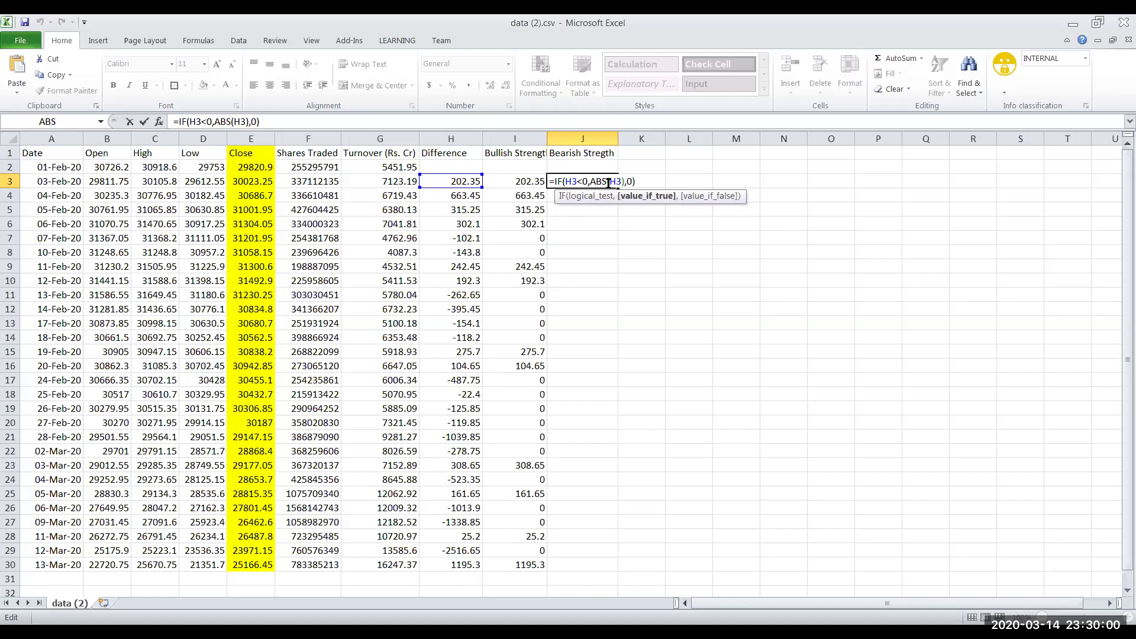
pyautogui.press('Return')
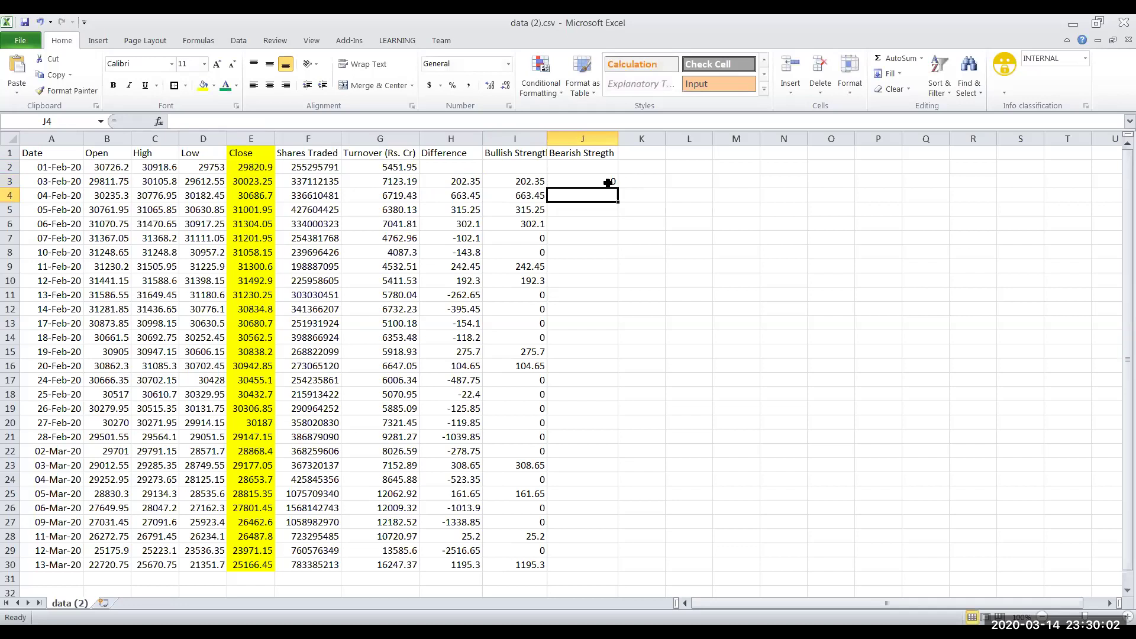
pyautogui.click(607, 183)
pyautogui.doubleClick(618, 189)
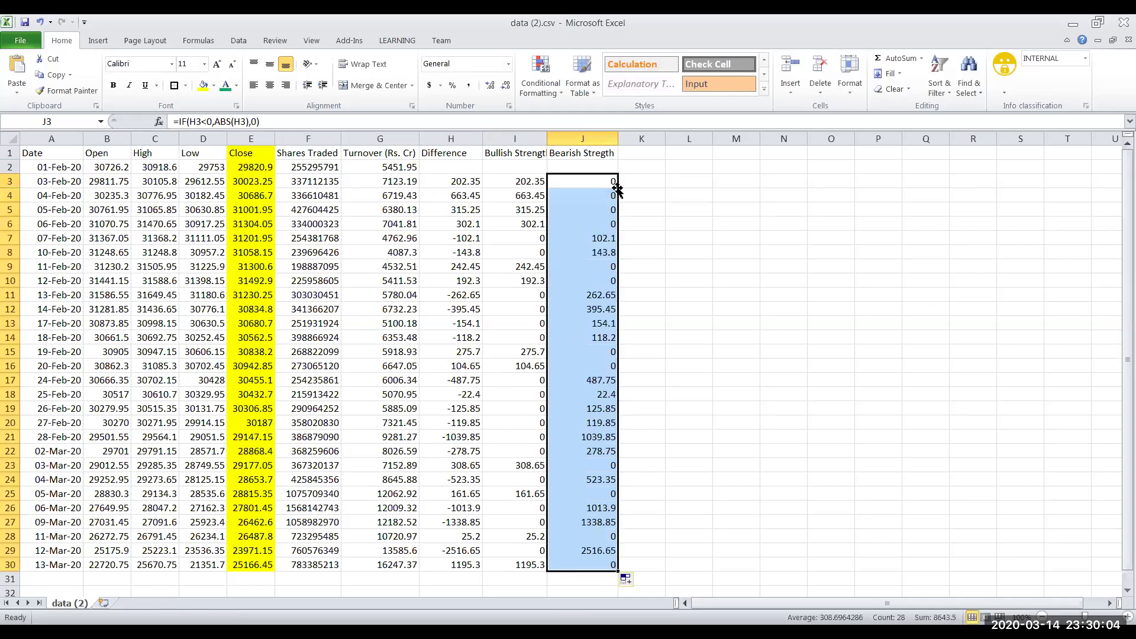
# Compare the bullish and bearish strength values with the difference in H7 to check the filled results.
pyautogui.click(576, 230)
pyautogui.moveTo(516, 184); pyautogui.dragTo(518, 208)
pyautogui.moveTo(598, 180); pyautogui.dragTo(583, 252)
pyautogui.click(584, 235)
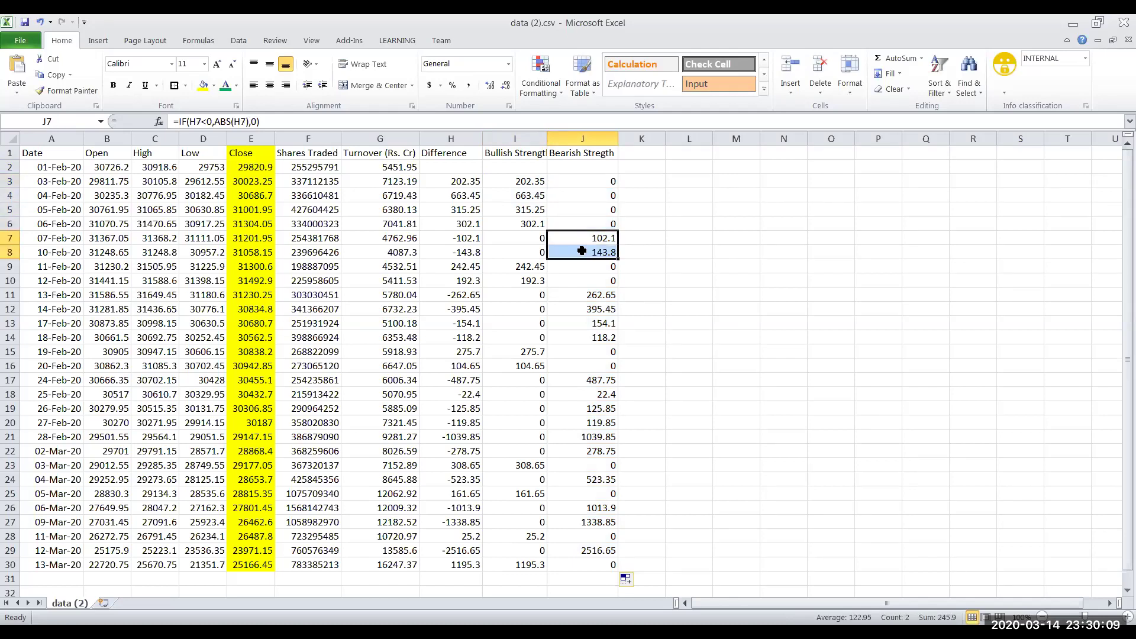
pyautogui.click(462, 237)
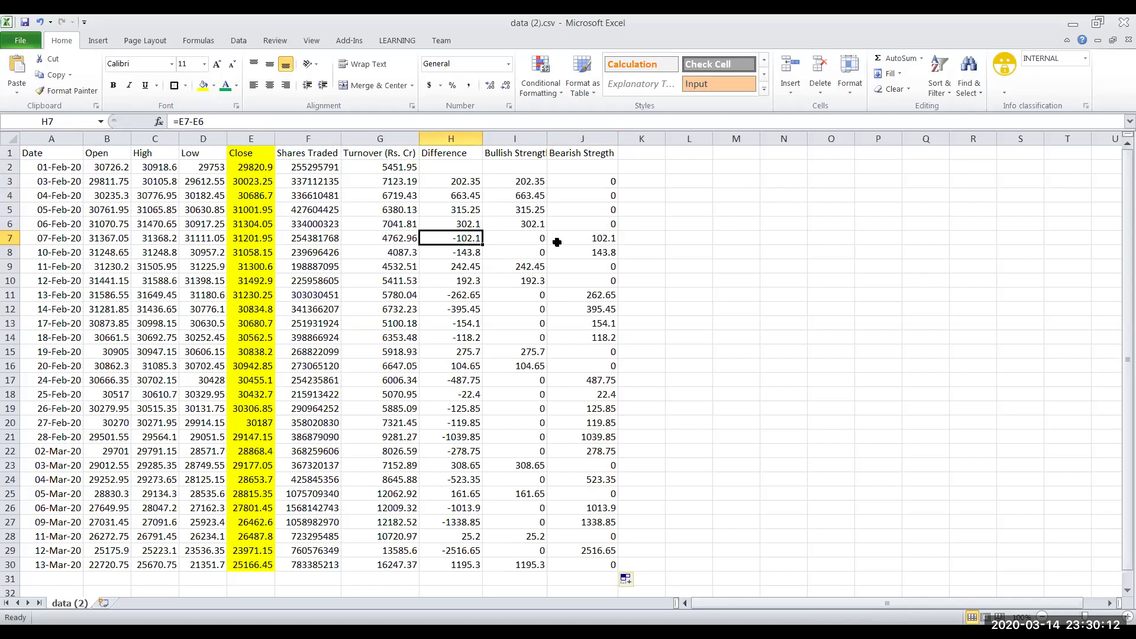
pyautogui.click(604, 240)
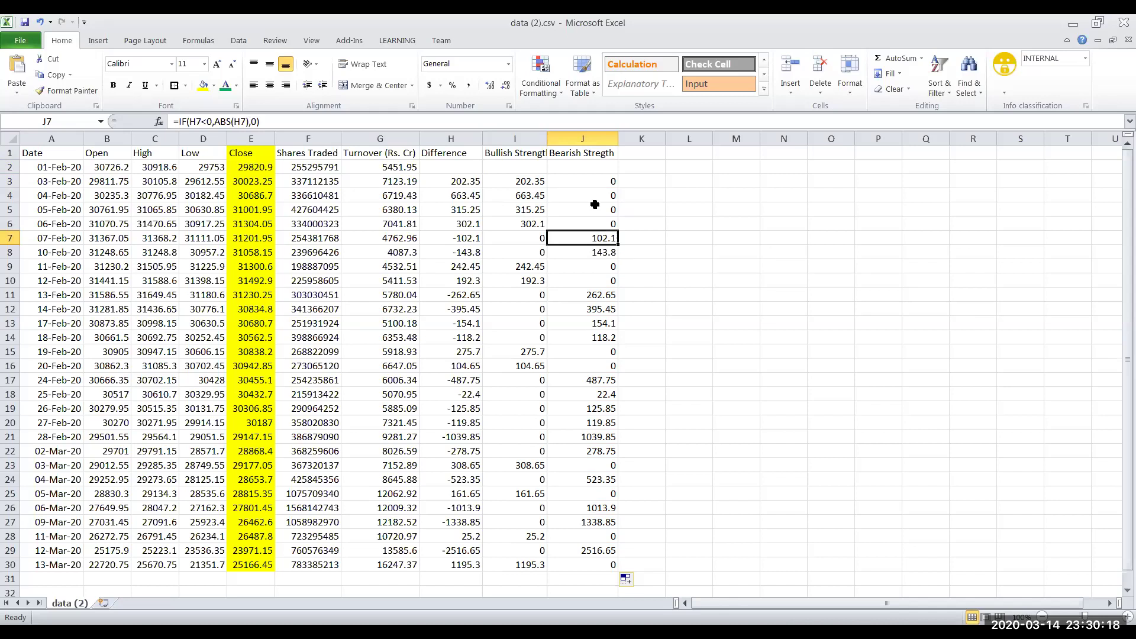
# Widen column K and enter the header "Average Bullish Strength" in cell K1.
pyautogui.click(629, 152)
pyautogui.moveTo(663, 139); pyautogui.dragTo(674, 138)
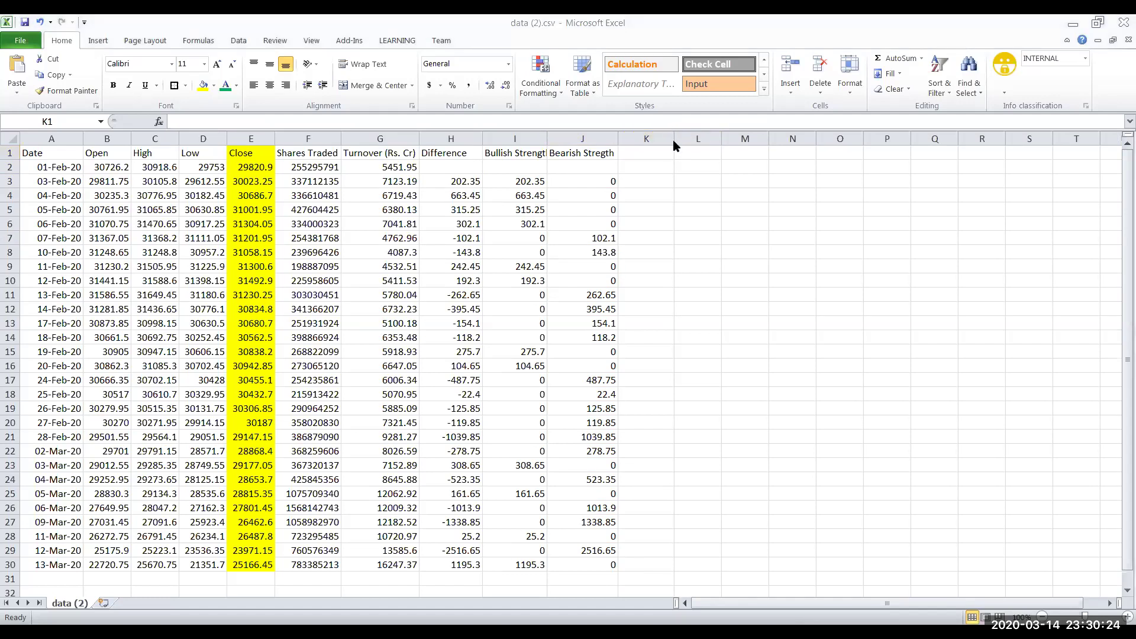
pyautogui.moveTo(673, 146); pyautogui.dragTo(760, 142)
pyautogui.moveTo(686, 142); pyautogui.dragTo(702, 142)
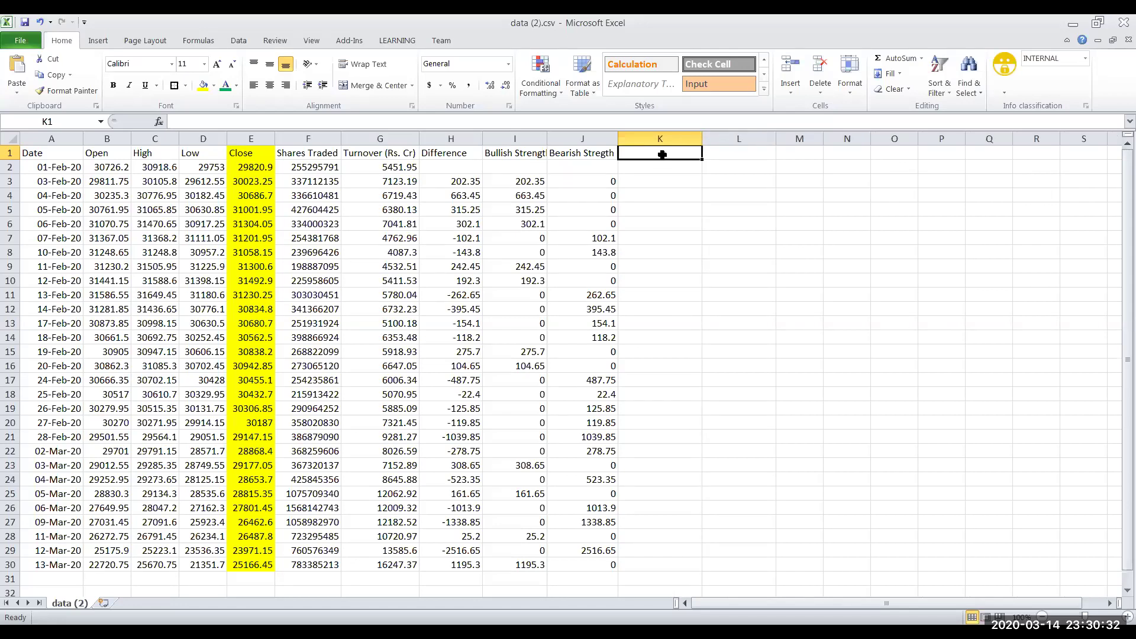
pyautogui.write('Aver')
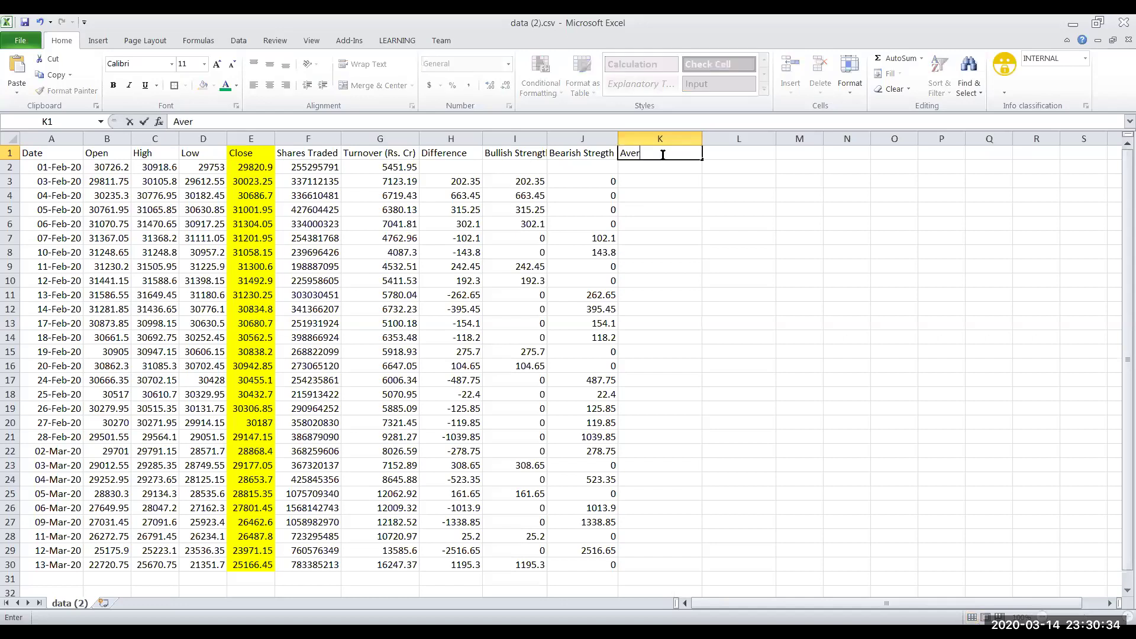
pyautogui.write('age Bullish Stre')
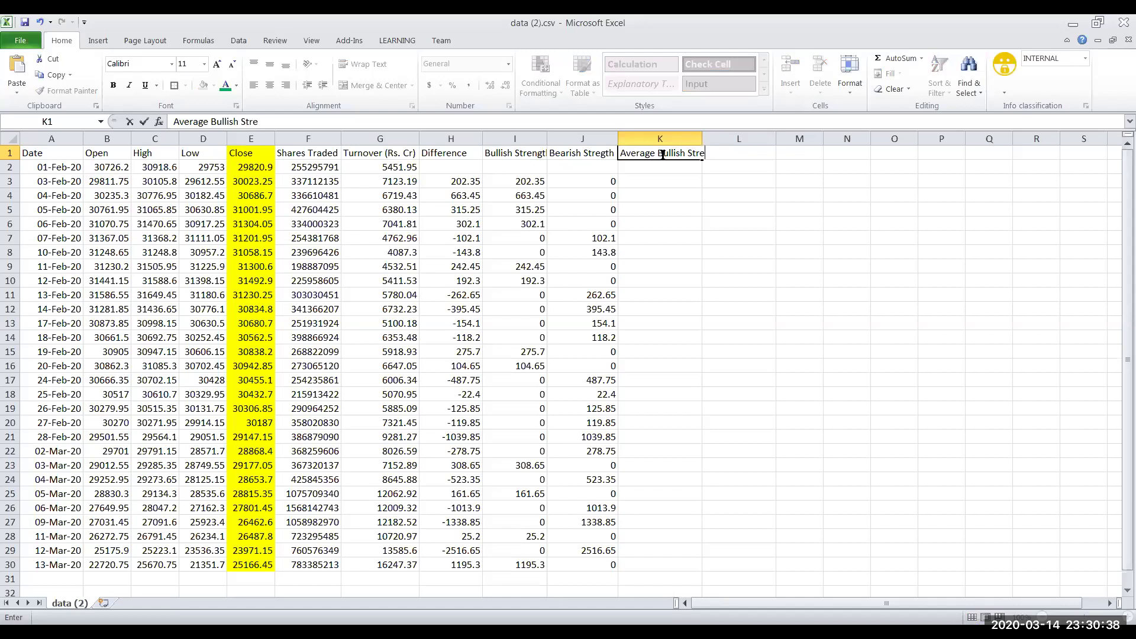
pyautogui.write('ngth')
pyautogui.press('Return')
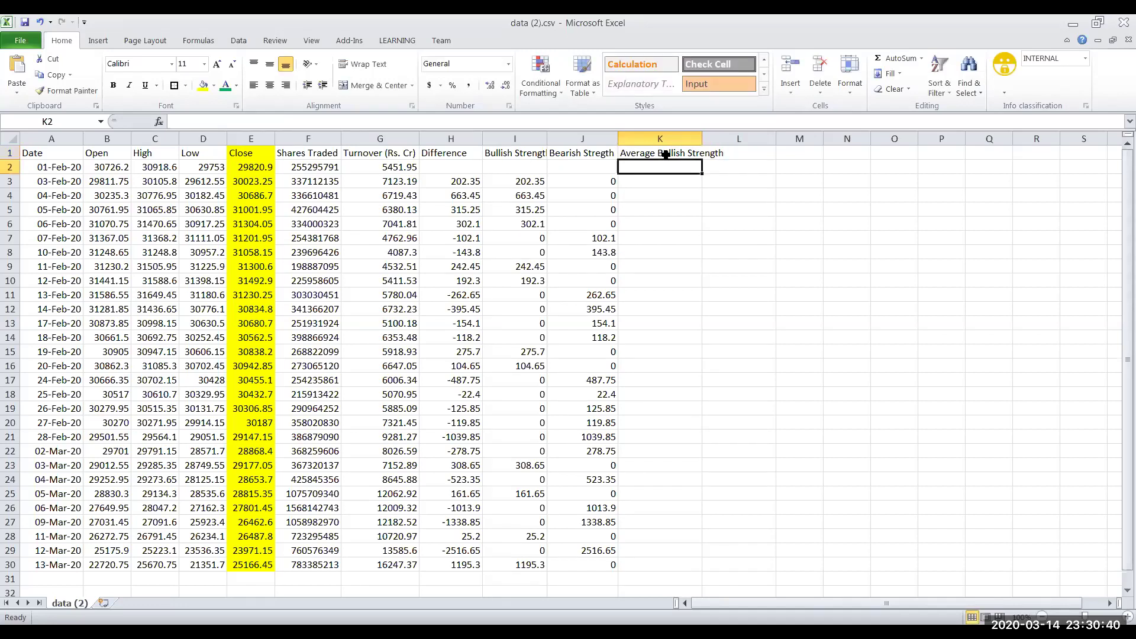
pyautogui.press('Up')
# Wrap the text of header row 1, narrow column K, and center the headers horizontally and vertically.
pyautogui.click(11, 152)
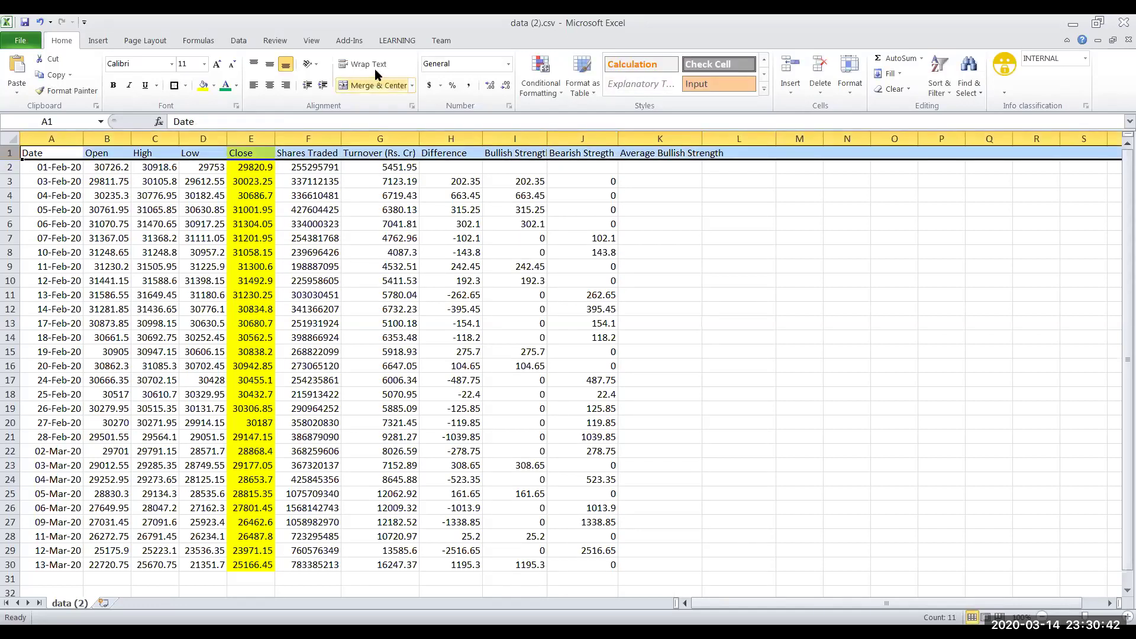
pyautogui.click(363, 64)
pyautogui.moveTo(702, 138); pyautogui.dragTo(686, 138)
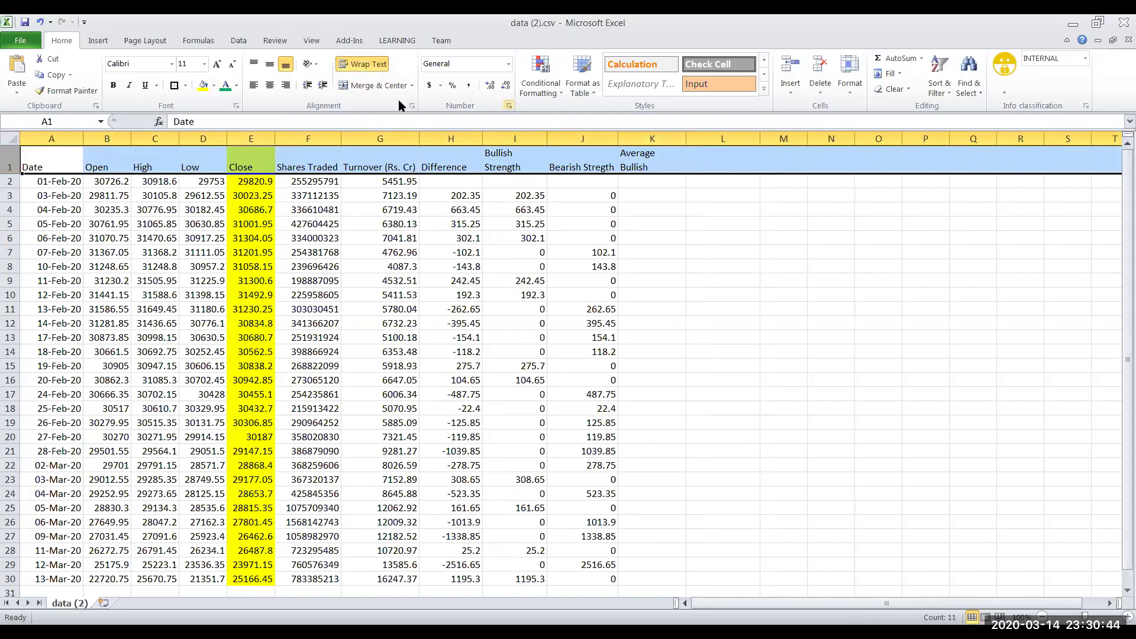
pyautogui.click(267, 86)
pyautogui.click(270, 64)
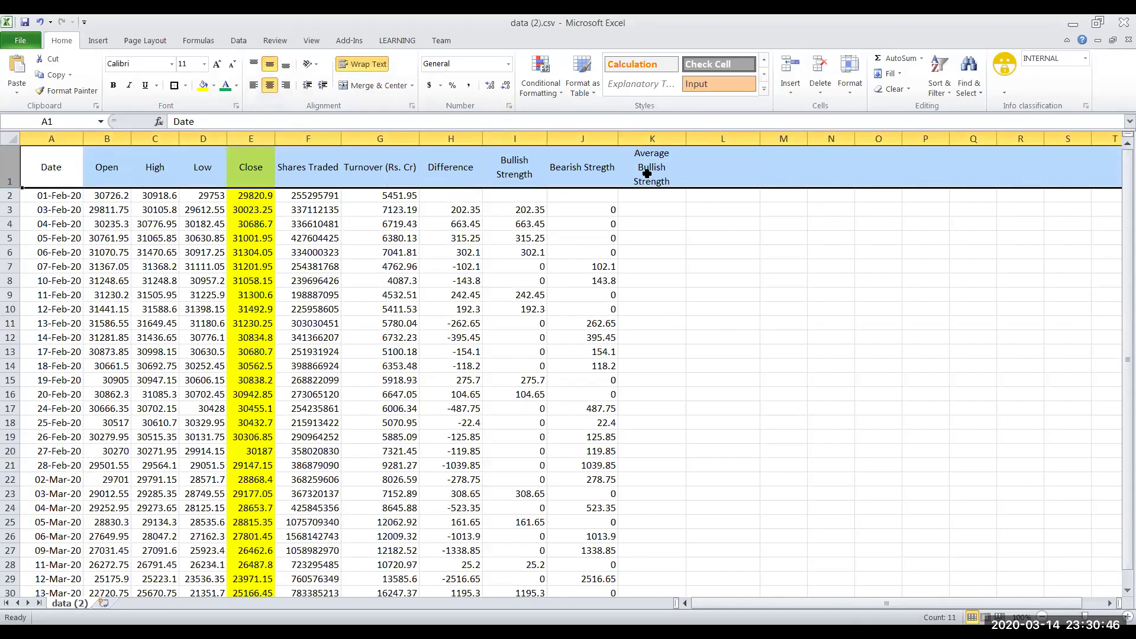
# Copy the K1 header to L1, change it to "Average Bearish Strength" and narrow column L.
pyautogui.click(648, 174)
pyautogui.hotkey('ctrl', 'c')
pyautogui.click(721, 177)
pyautogui.hotkey('ctrl', 'v')
pyautogui.doubleClick(719, 172)
pyautogui.moveTo(729, 160); pyautogui.dragTo(758, 160)
pyautogui.write('Bearish')
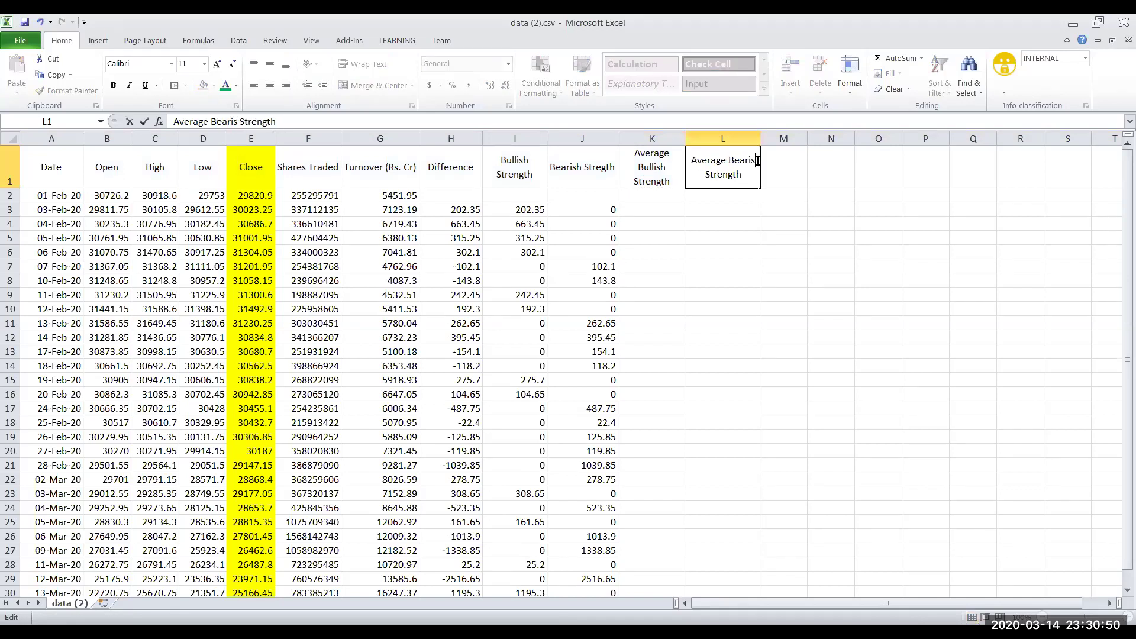
pyautogui.hotkey('ctrl', 'Return')
pyautogui.moveTo(761, 139); pyautogui.dragTo(728, 138)
# Examine the first differences and bullish strengths, and select I3:I16 to check the number of values down to row 16.
pyautogui.click(647, 221)
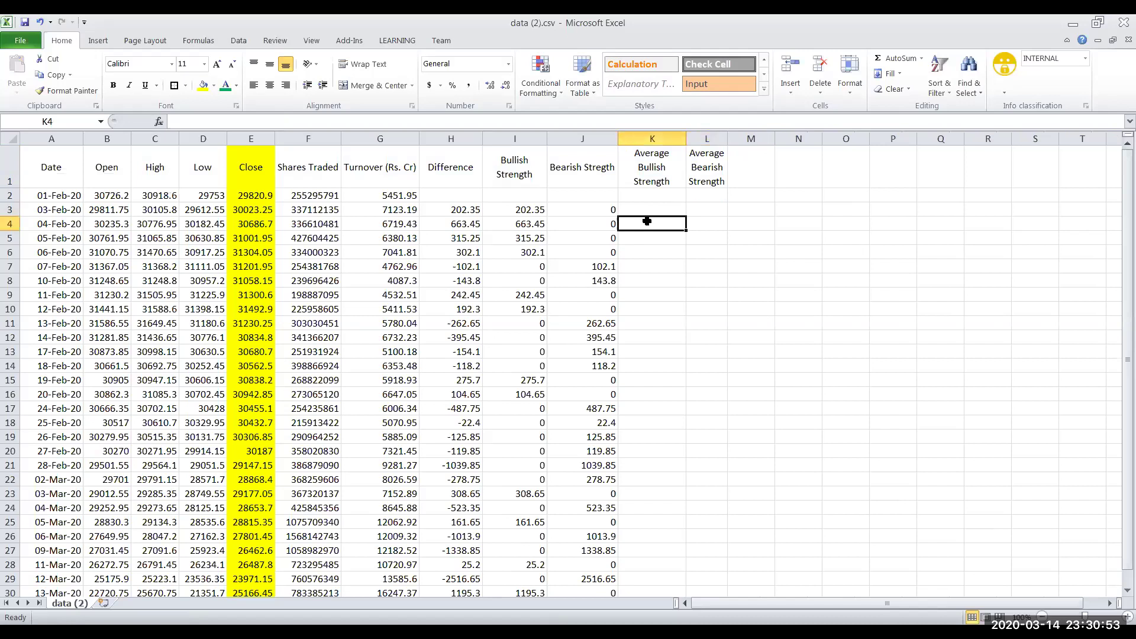
pyautogui.click(508, 212)
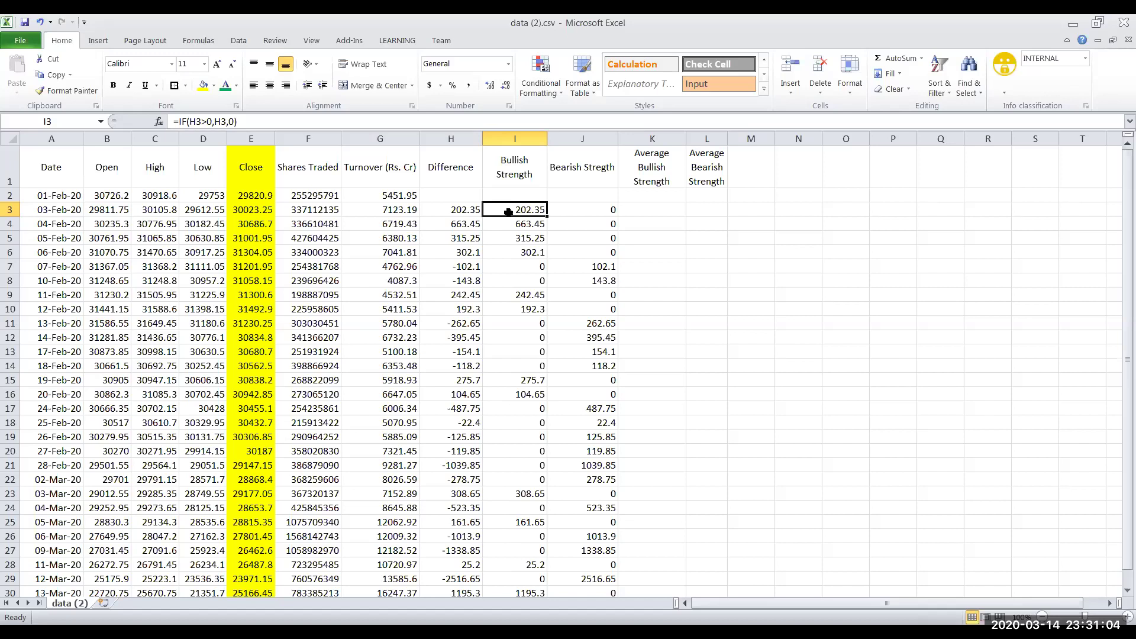
pyautogui.click(523, 223)
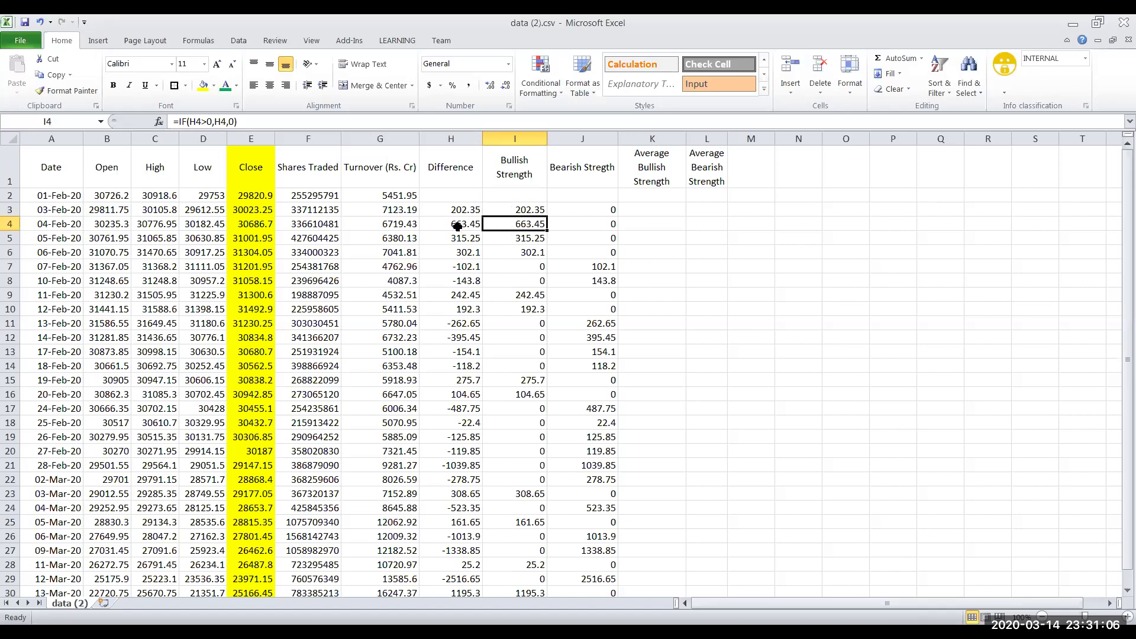
pyautogui.click(456, 210)
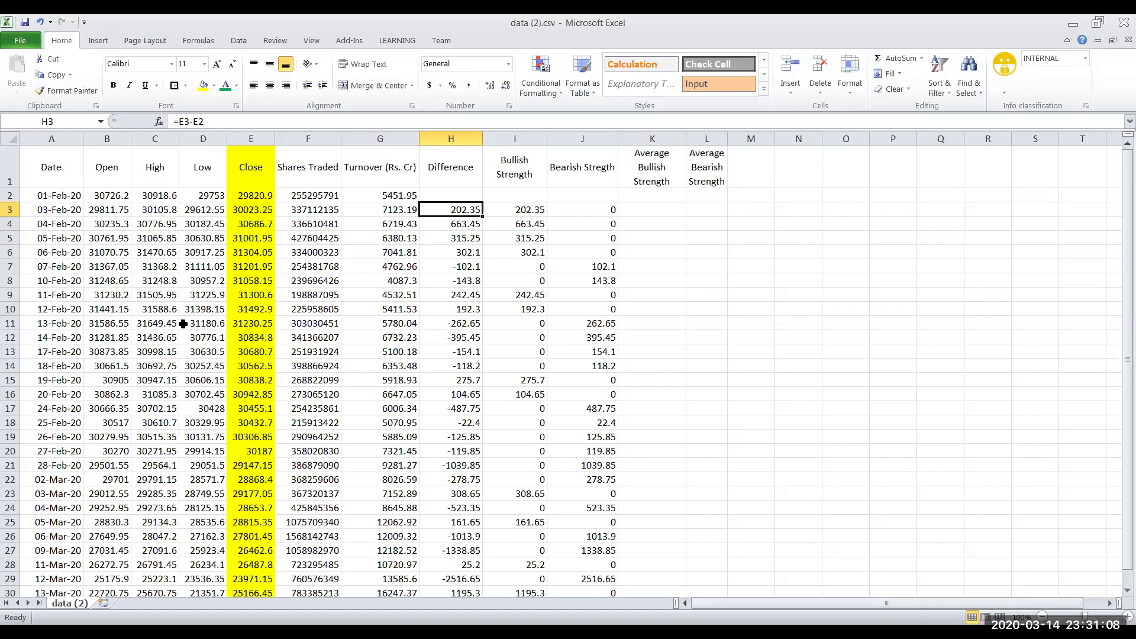
pyautogui.click(10, 394)
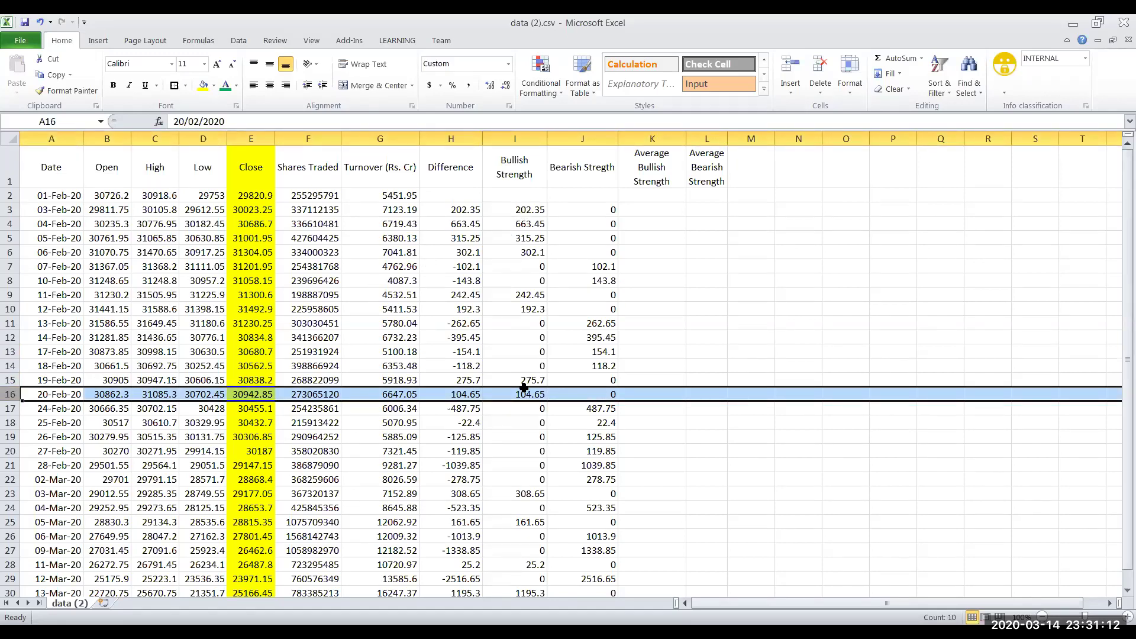
pyautogui.moveTo(514, 209); pyautogui.dragTo(524, 389)
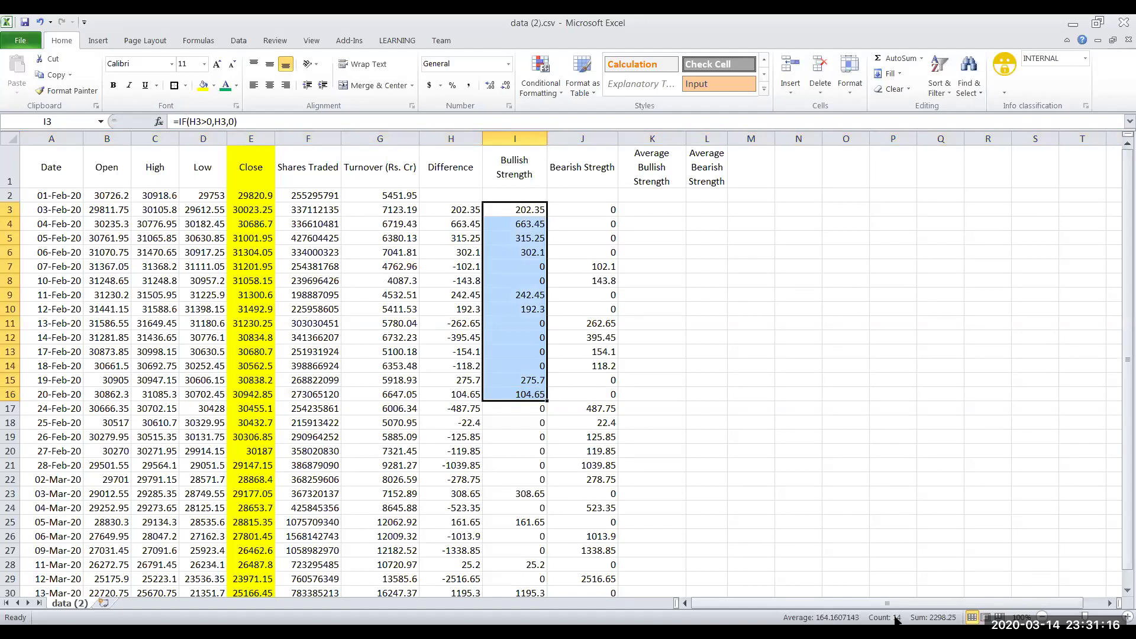
# Enter =AVERAGE(I3:I16) in cell K16 to average the first 14 bullish strengths.
pyautogui.click(9, 395)
pyautogui.click(636, 393)
pyautogui.write('=')
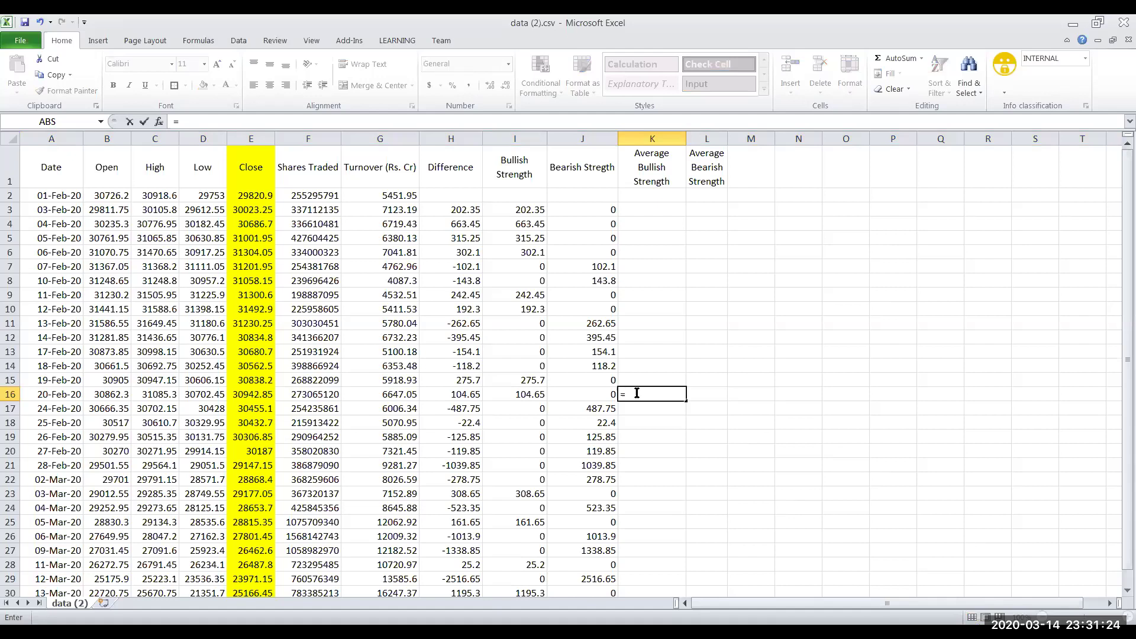
pyautogui.write('AVE')
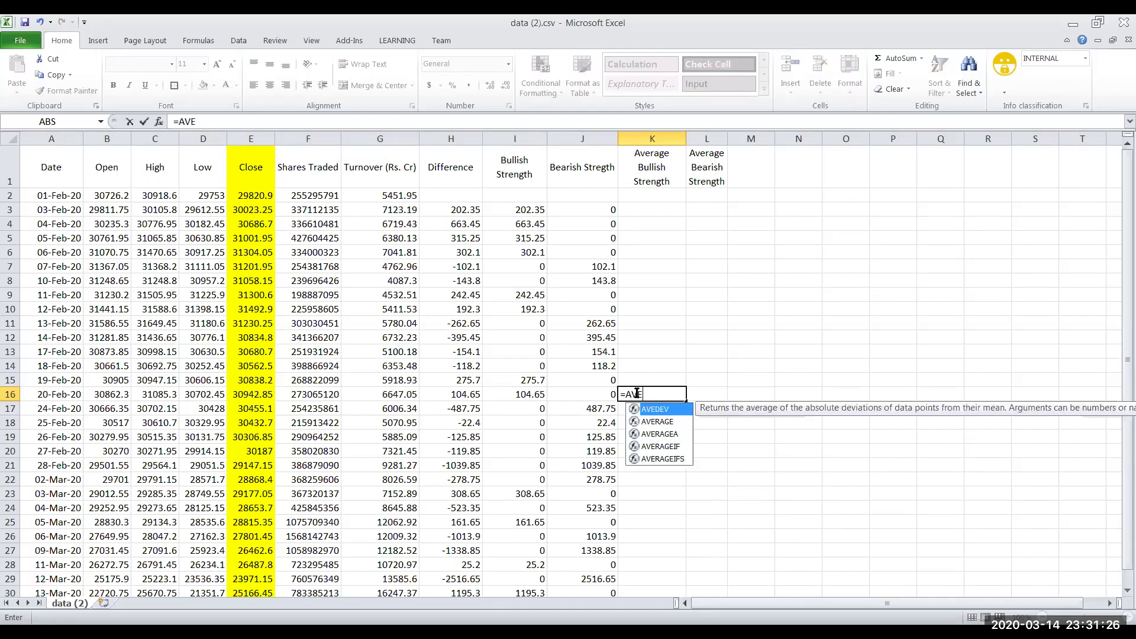
pyautogui.write('RAG')
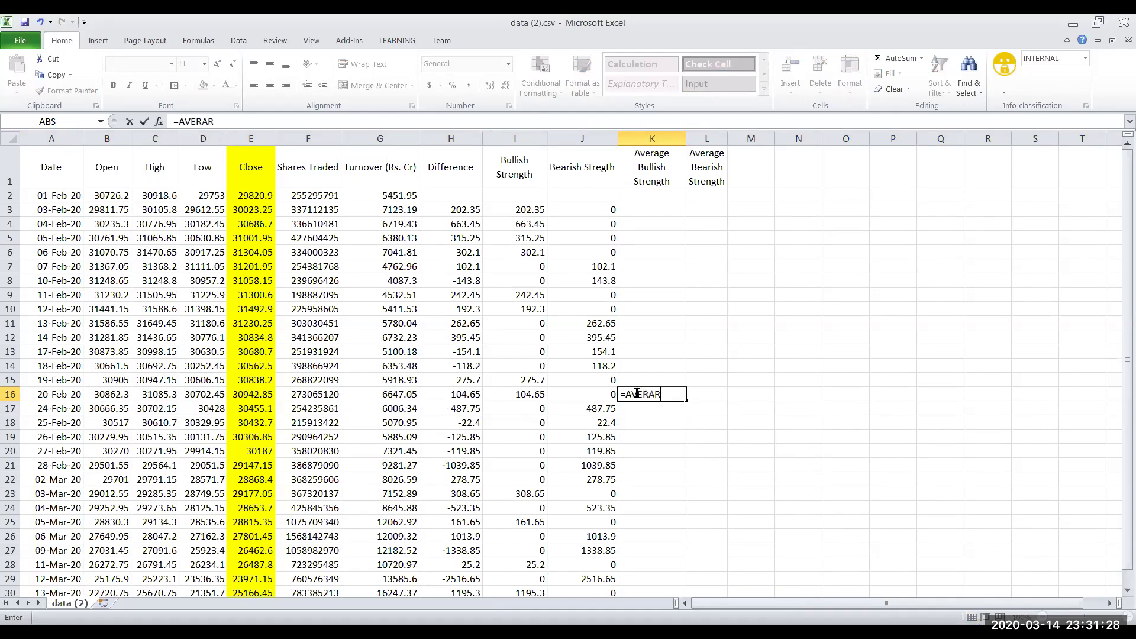
pyautogui.press('Tab')
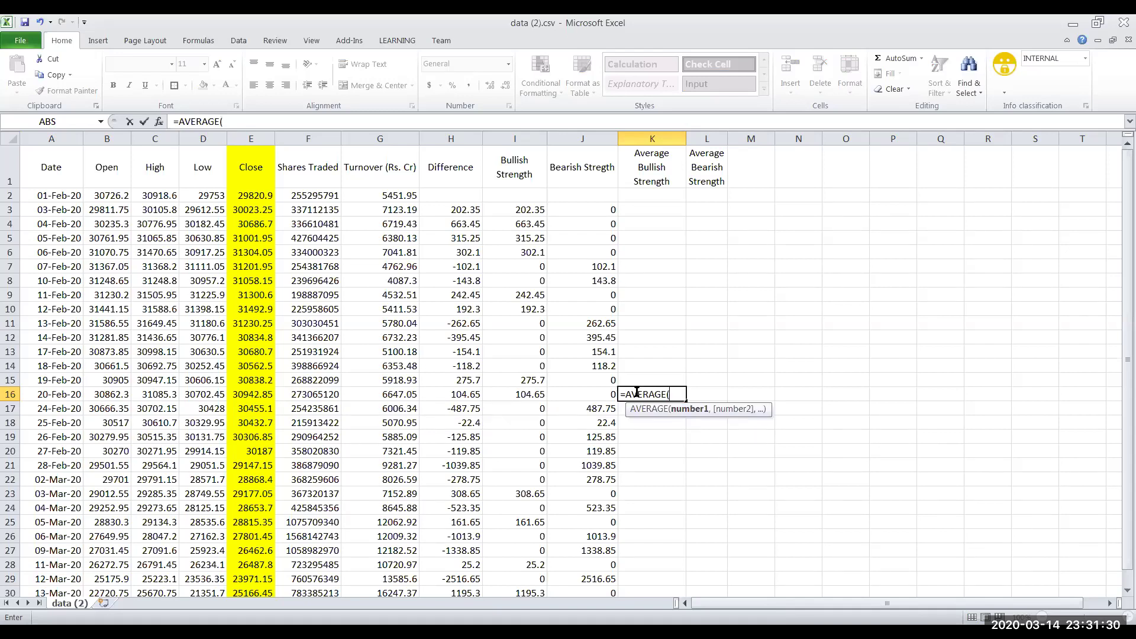
pyautogui.click(527, 212)
pyautogui.moveTo(528, 212); pyautogui.dragTo(519, 389)
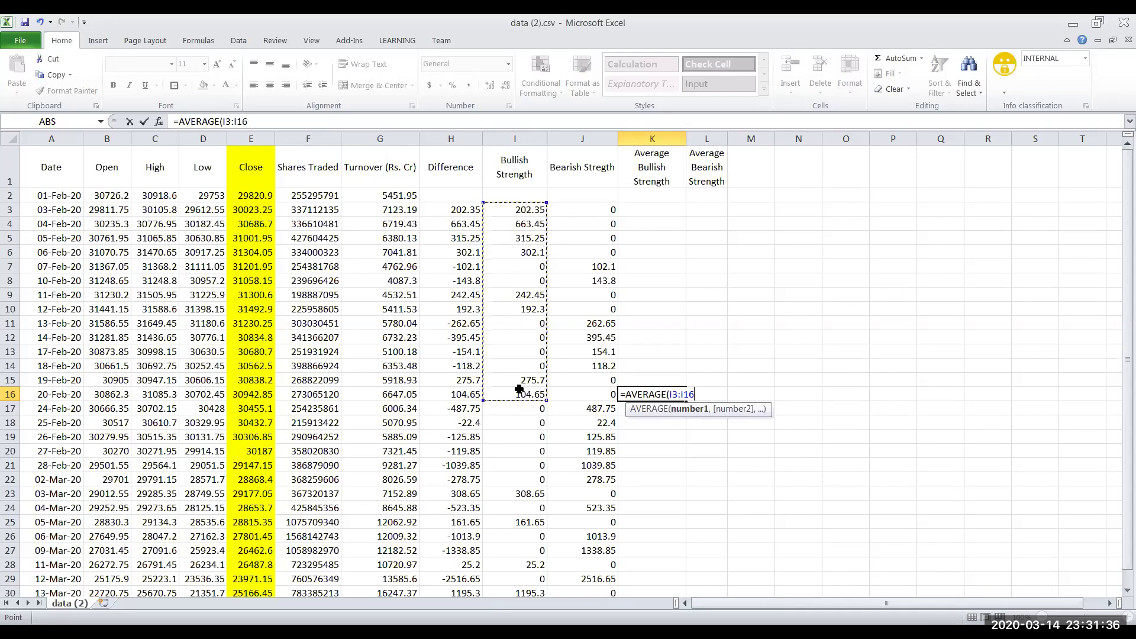
pyautogui.write(')')
pyautogui.press('Return')
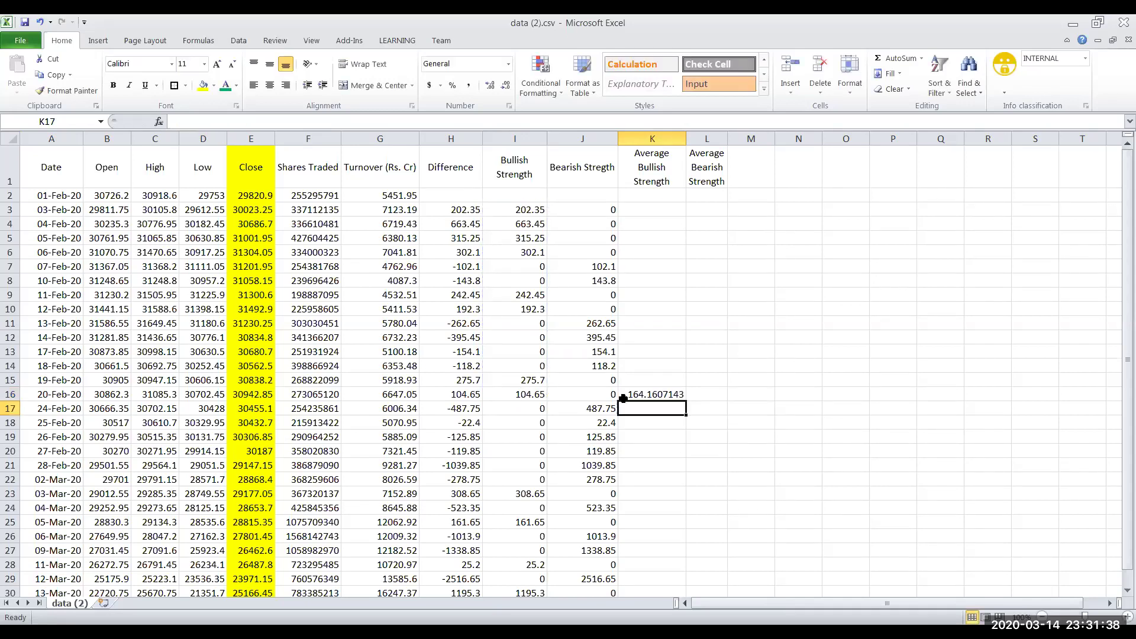
# Review the average formula in K16 against the bullish strengths in I3:I16, including the zero values in I7:I8.
pyautogui.press('Up')
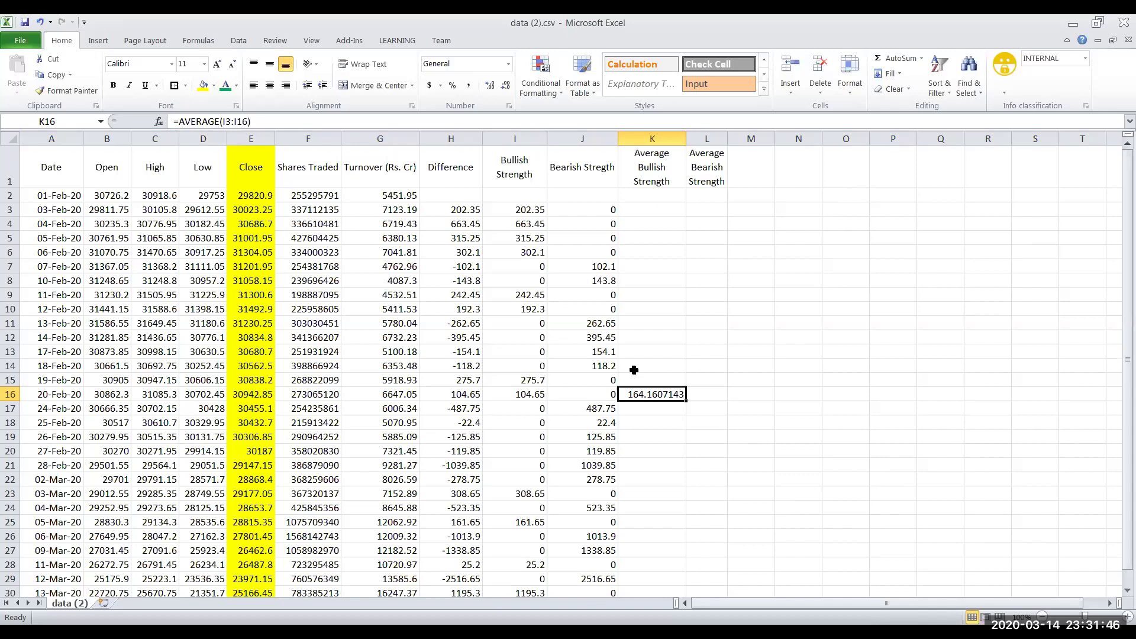
pyautogui.moveTo(520, 210); pyautogui.dragTo(508, 388)
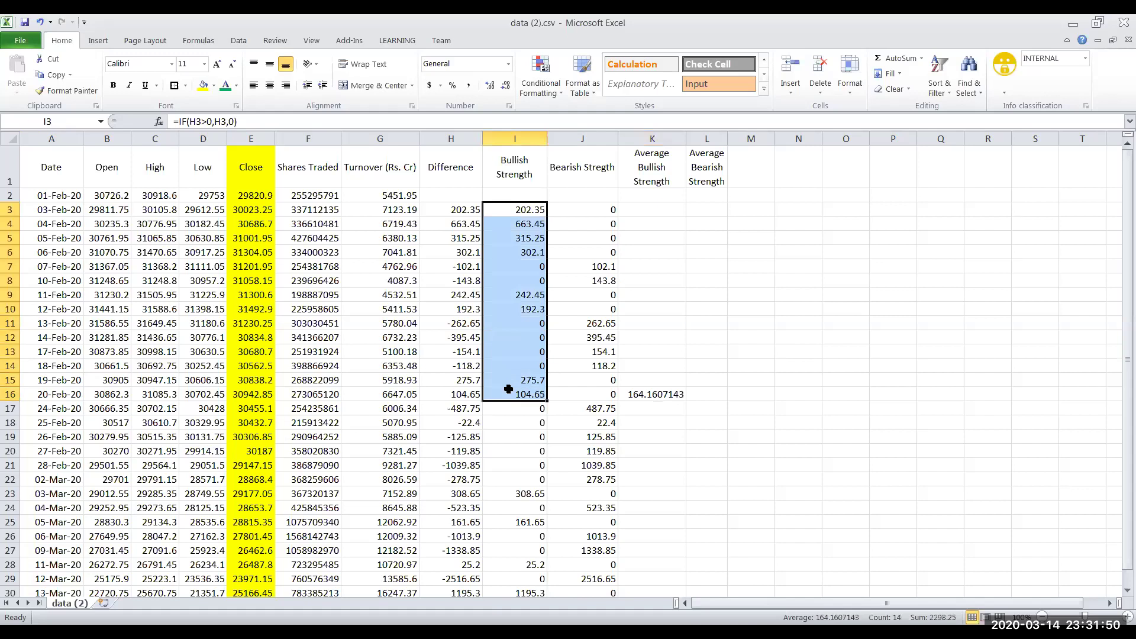
pyautogui.click(522, 262)
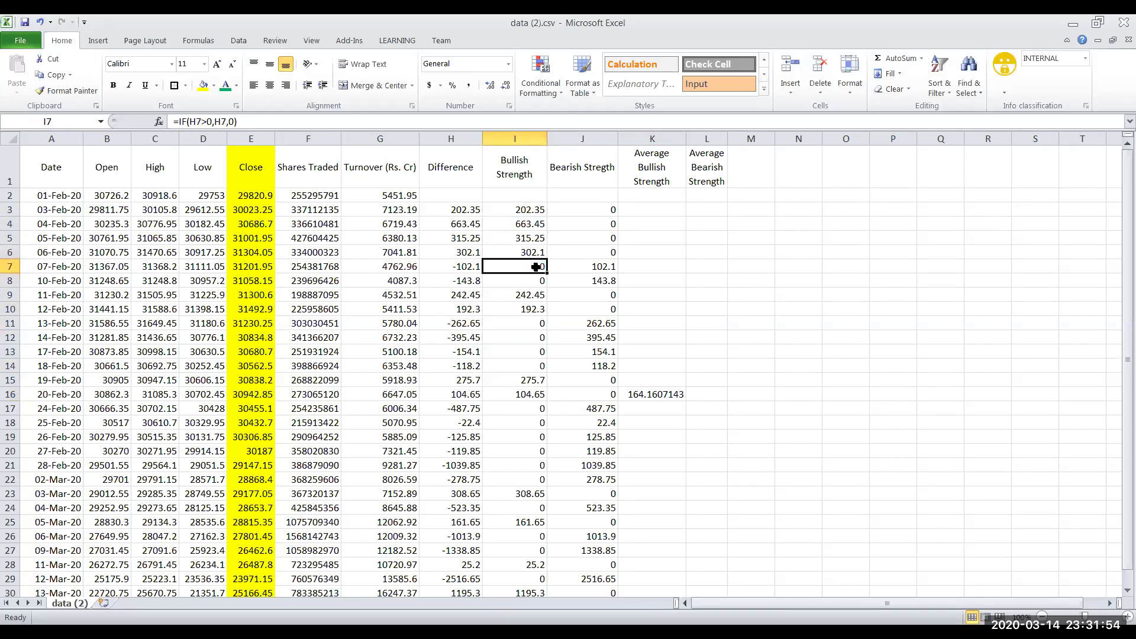
pyautogui.moveTo(536, 267); pyautogui.dragTo(536, 277)
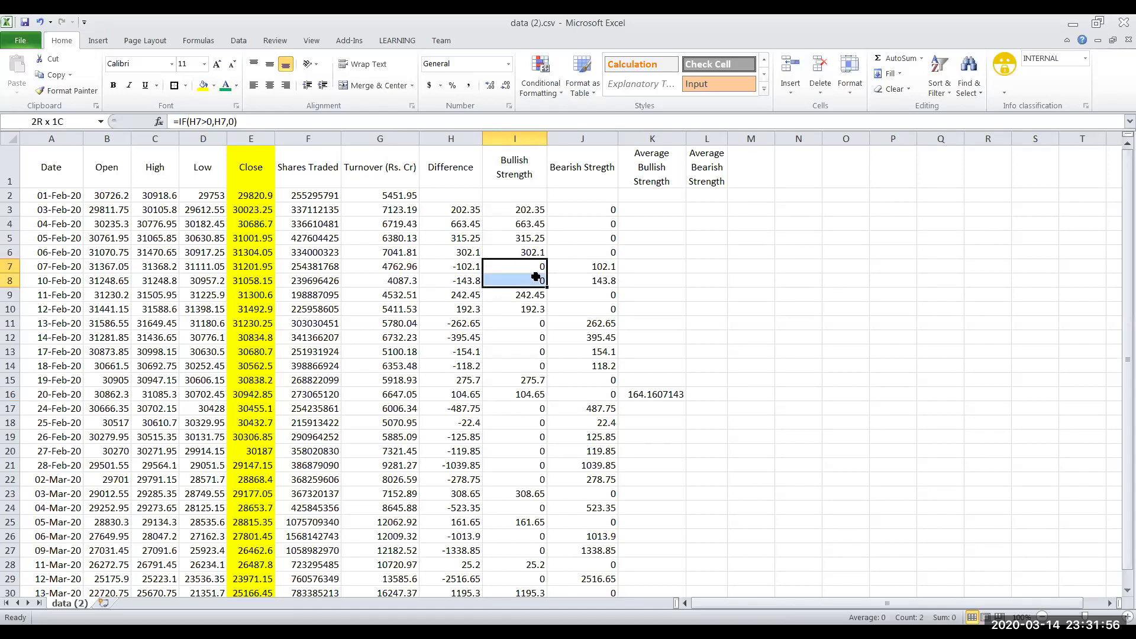
pyautogui.moveTo(525, 209); pyautogui.dragTo(528, 393)
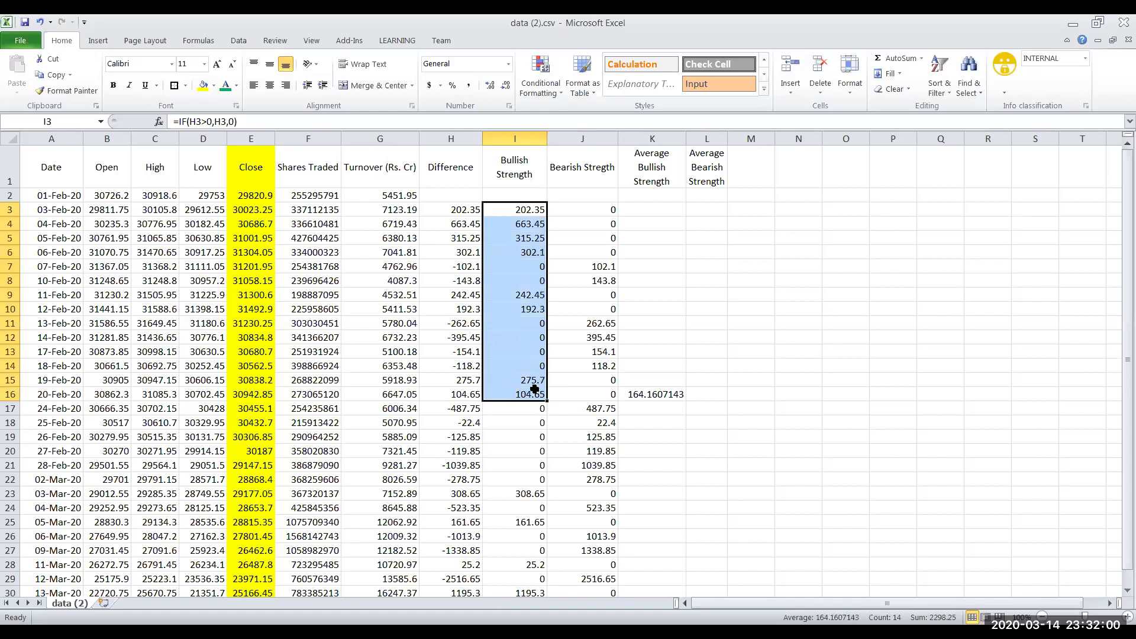
# Copy the average formula from K16 across to L16 and fit column L to its contents.
pyautogui.click(700, 394)
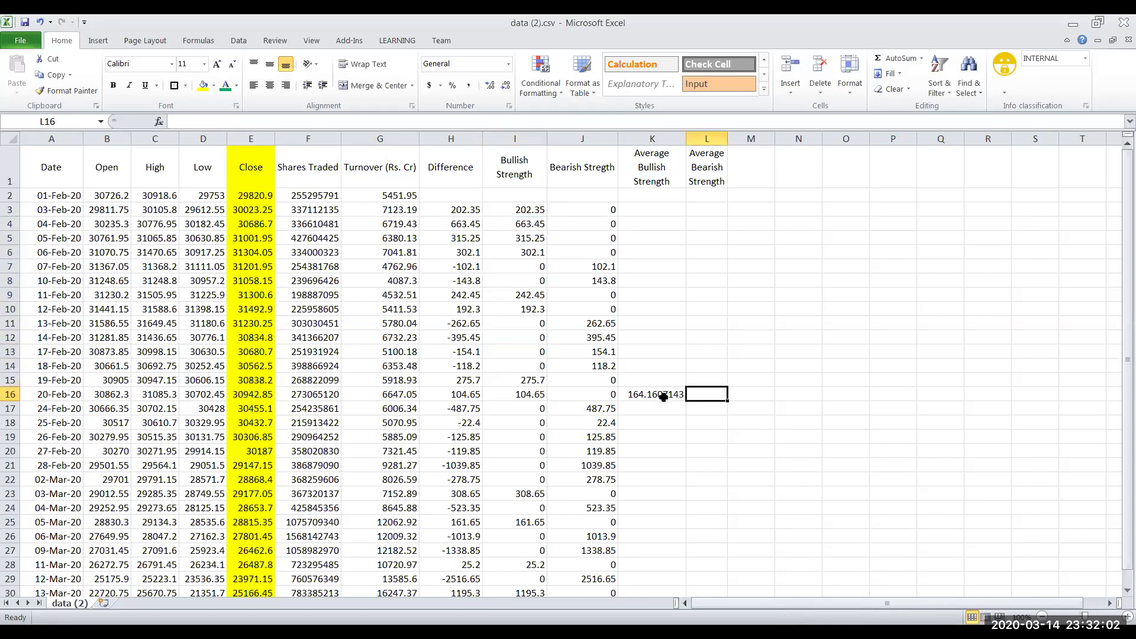
pyautogui.click(675, 395)
pyautogui.moveTo(680, 395); pyautogui.dragTo(719, 395)
pyautogui.click(707, 395)
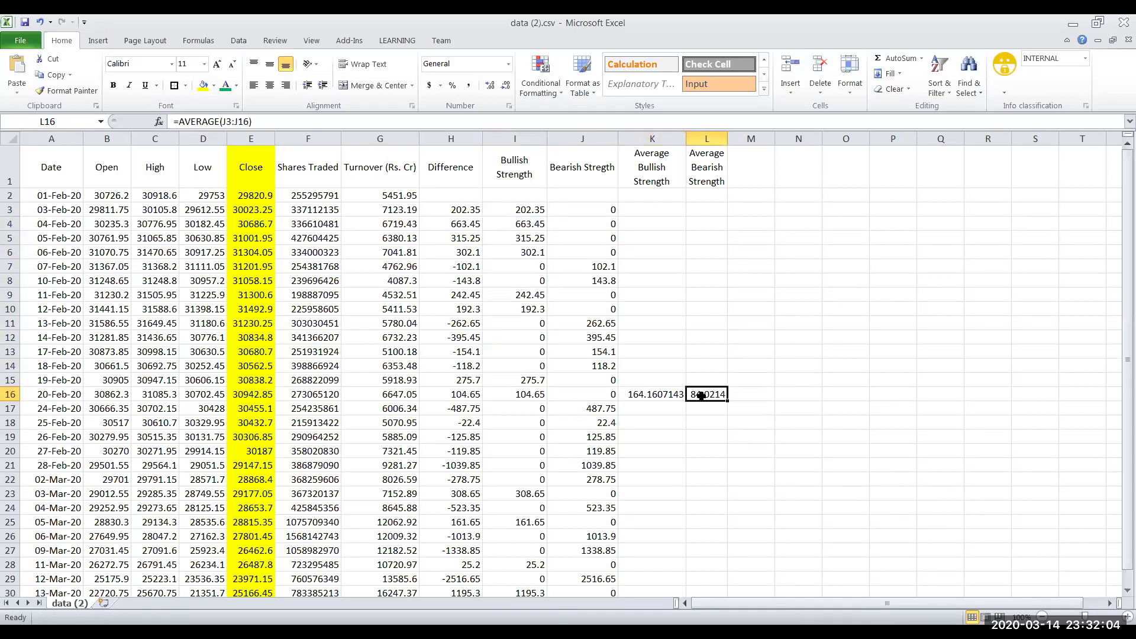
pyautogui.doubleClick(727, 139)
# Inspect the range used by the L16 formula, the two averages in K16:L16, and the bullish strengths in I3:I17.
pyautogui.doubleClick(703, 394)
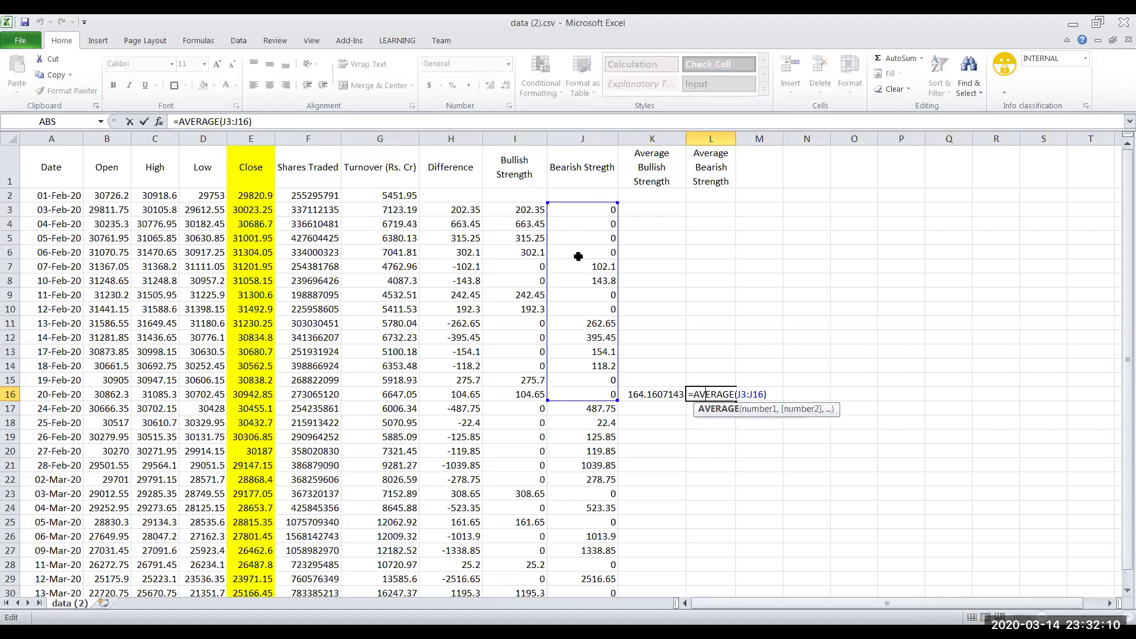
pyautogui.press('Return')
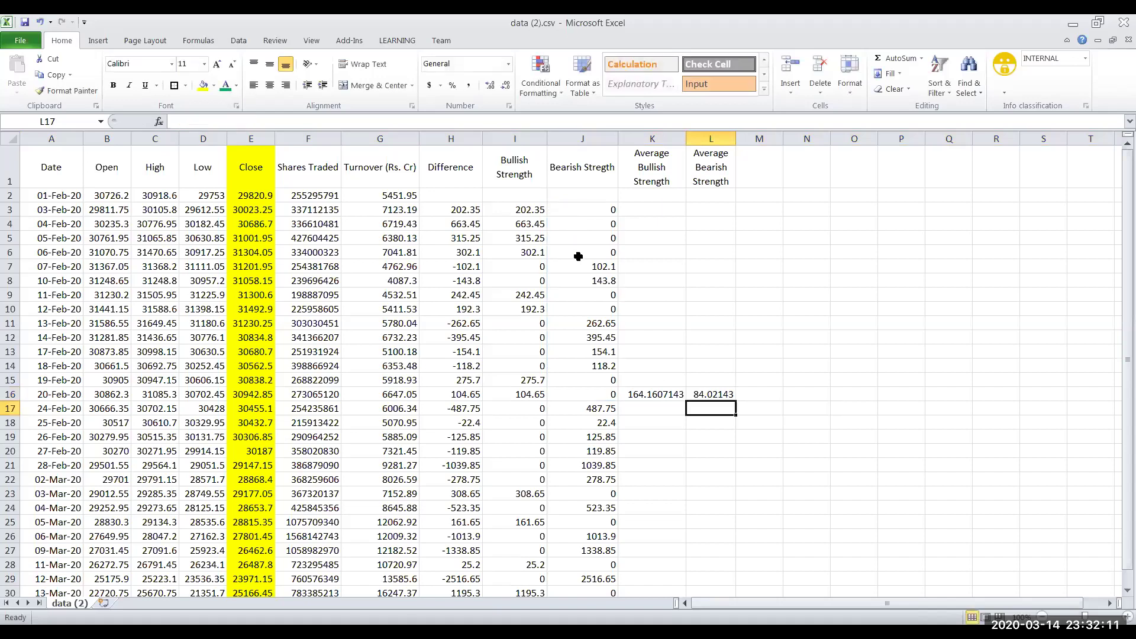
pyautogui.click(639, 393)
pyautogui.click(721, 403)
pyautogui.click(719, 395)
pyautogui.click(678, 395)
pyautogui.click(714, 399)
pyautogui.click(656, 394)
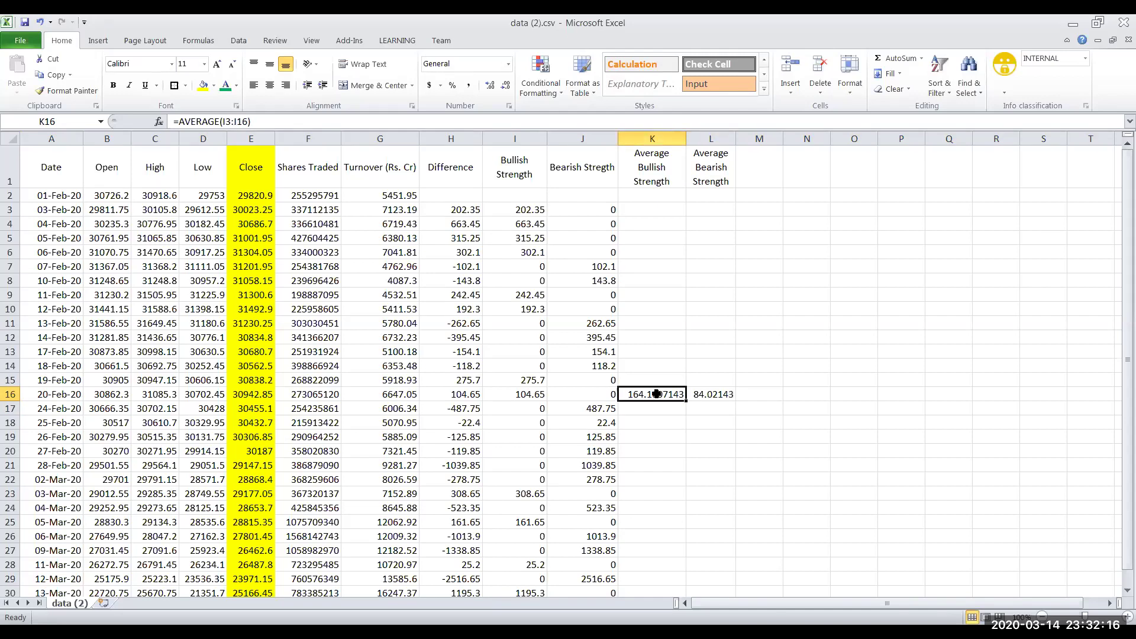
pyautogui.moveTo(706, 394)
pyautogui.mouseDown()
pyautogui.moveTo(651, 394)
pyautogui.moveTo(704, 396)
pyautogui.mouseUp()
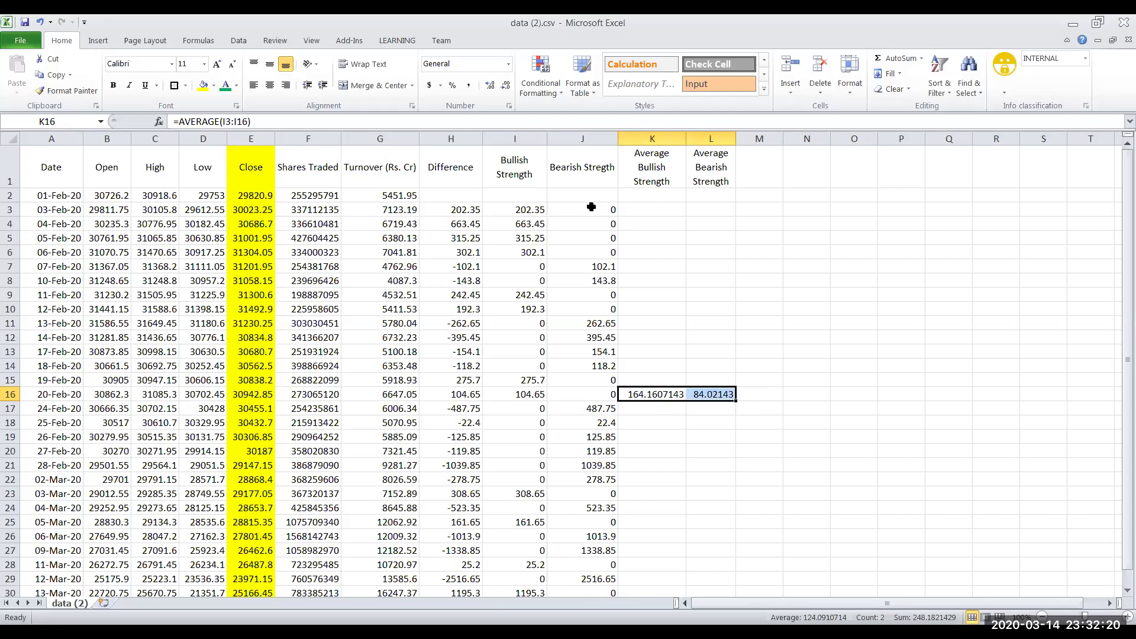
pyautogui.click(506, 209)
pyautogui.moveTo(503, 277); pyautogui.dragTo(502, 388)
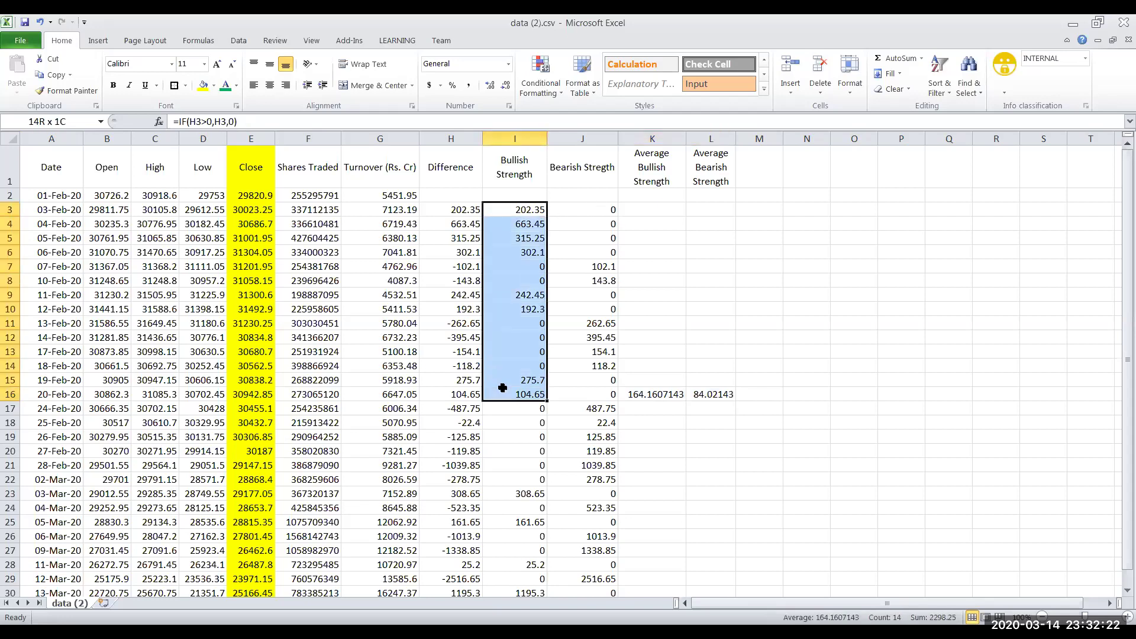
pyautogui.click(658, 407)
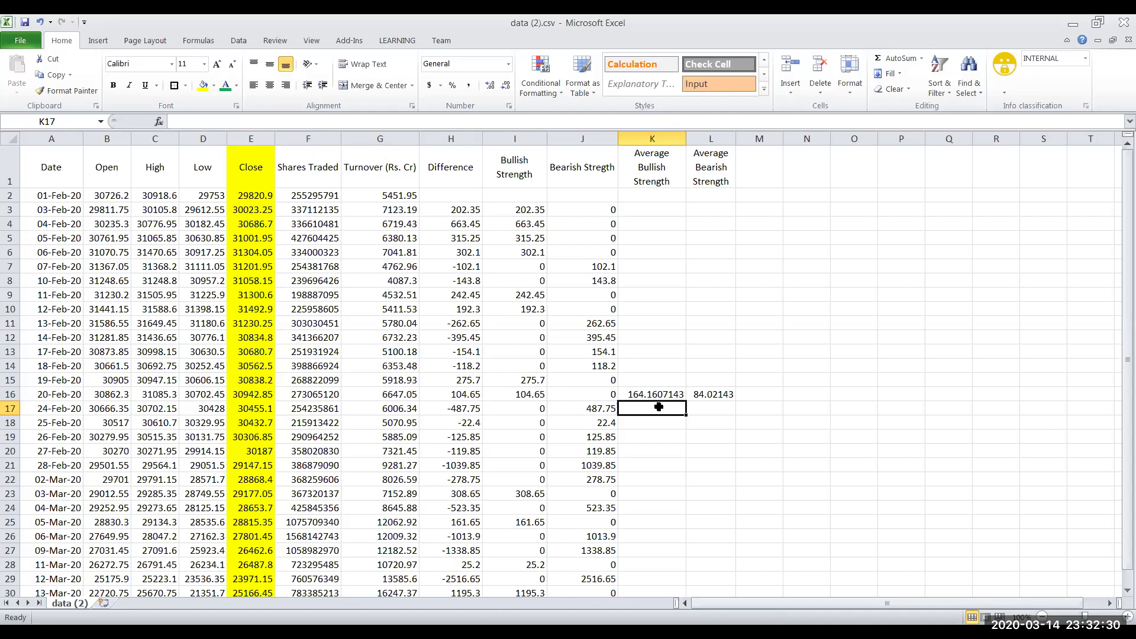
pyautogui.moveTo(524, 209); pyautogui.dragTo(523, 393)
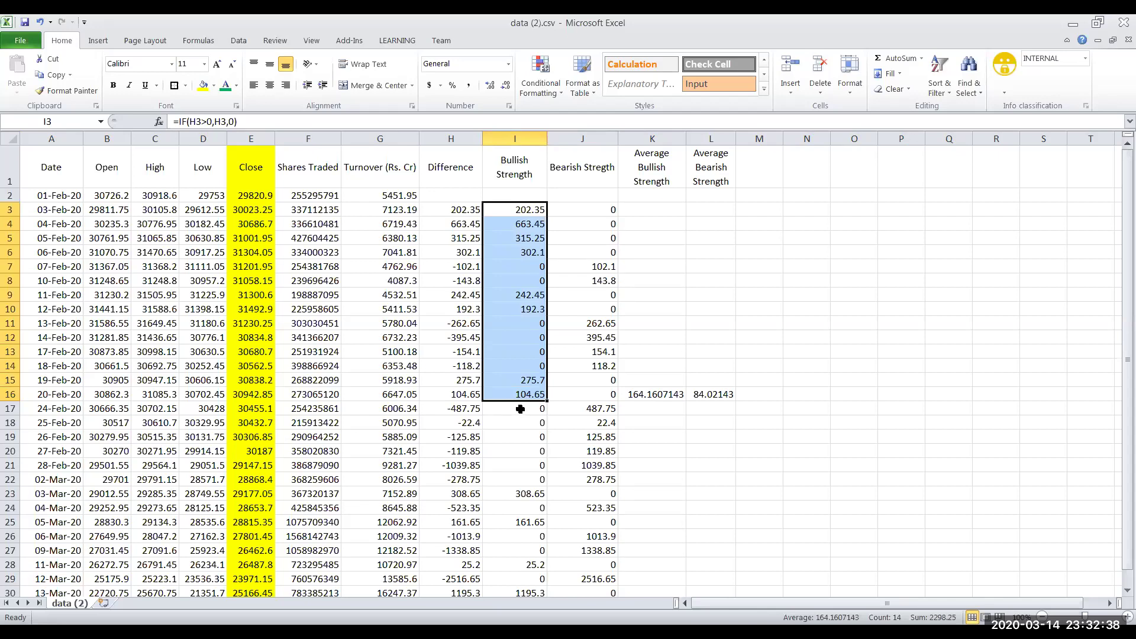
pyautogui.click(520, 408)
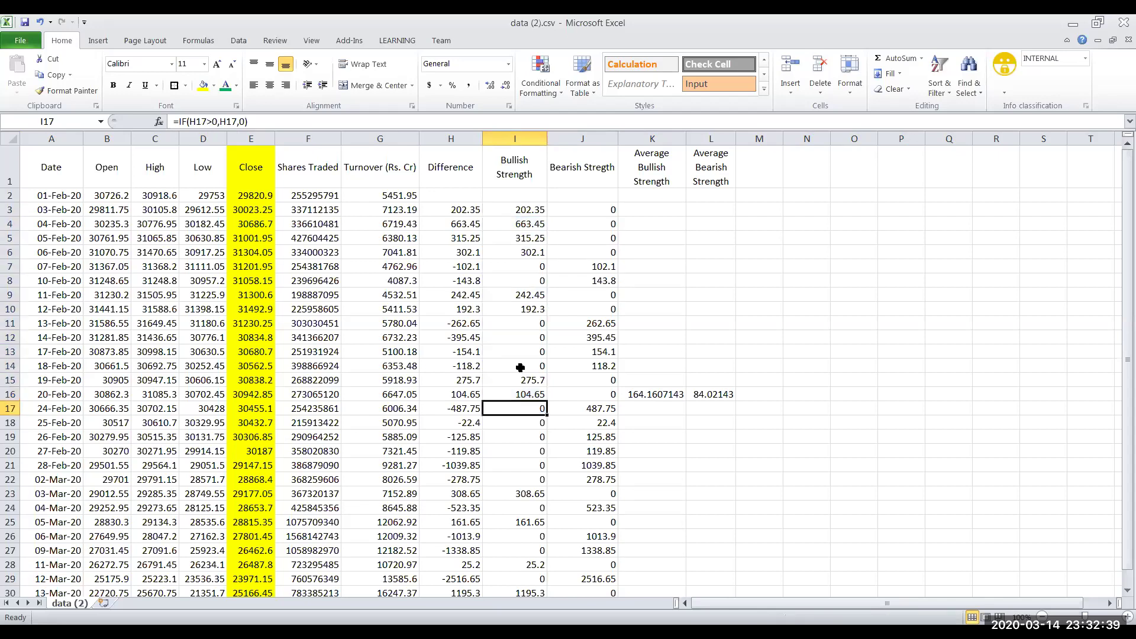
# Enter the smoothed average formula =(13*K16+I17)/14 in cell K17.
pyautogui.click(645, 408)
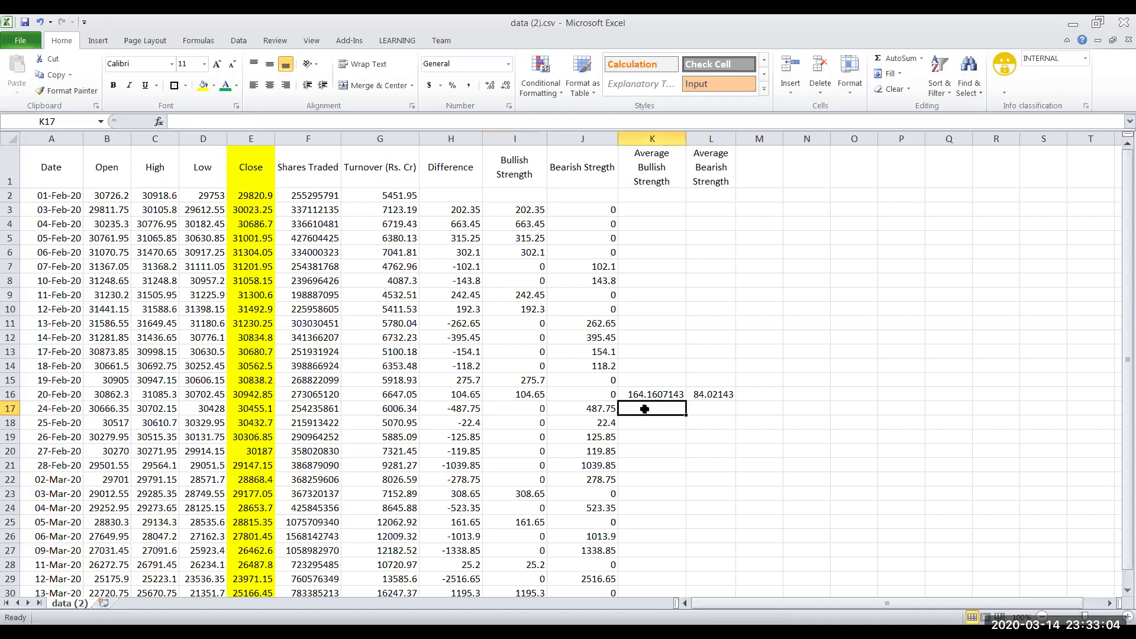
pyautogui.write('=')
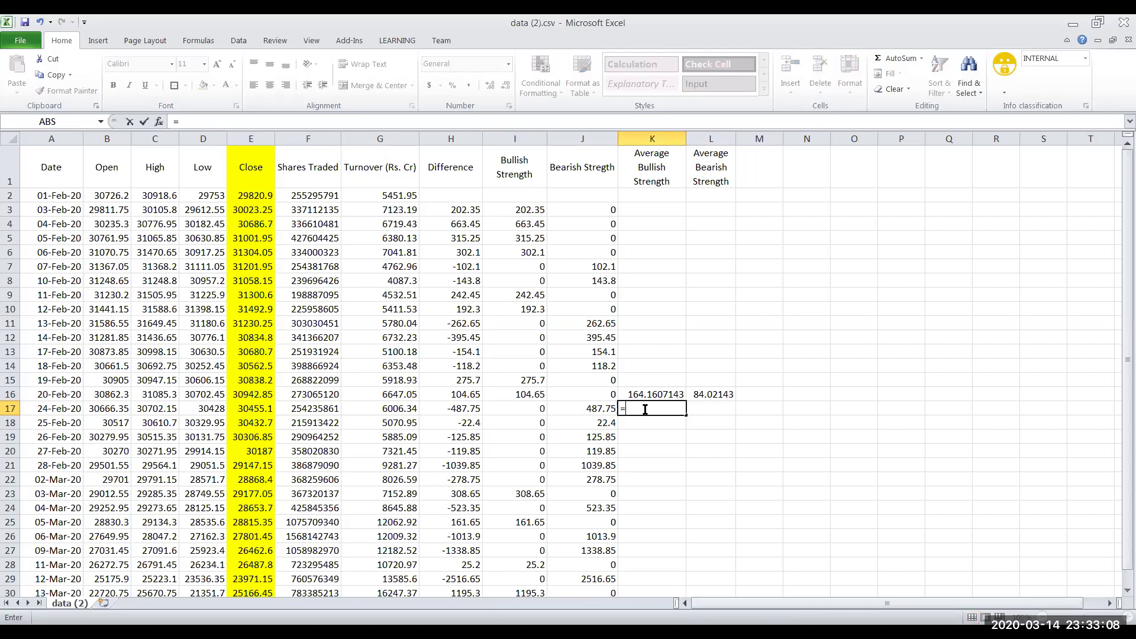
pyautogui.write('(13*')
pyautogui.click(651, 394)
pyautogui.write('+')
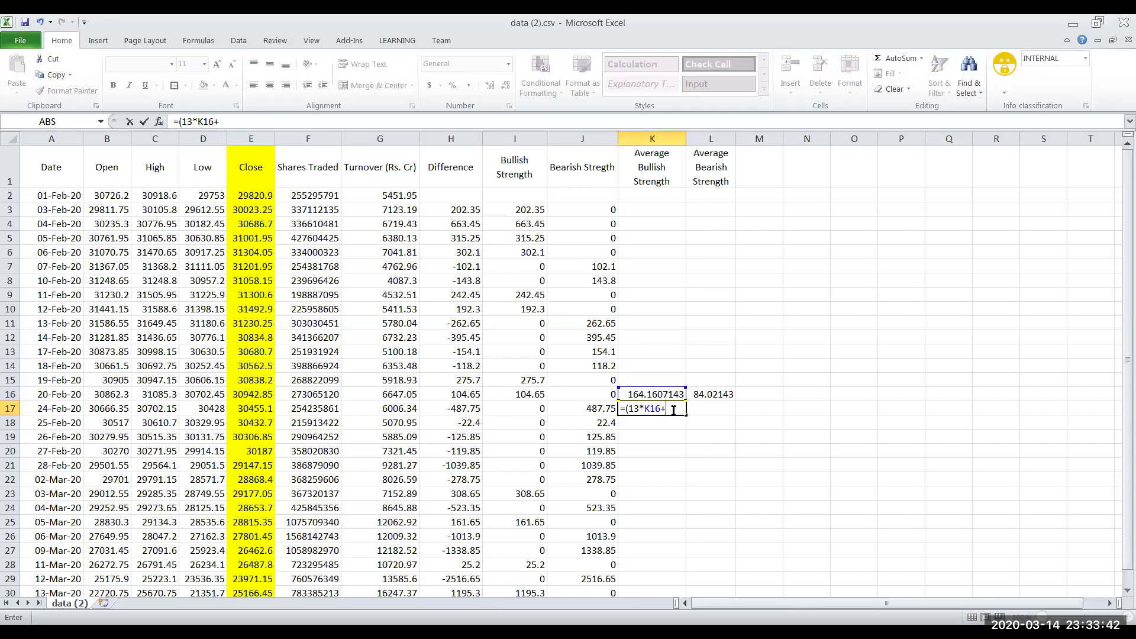
pyautogui.click(528, 410)
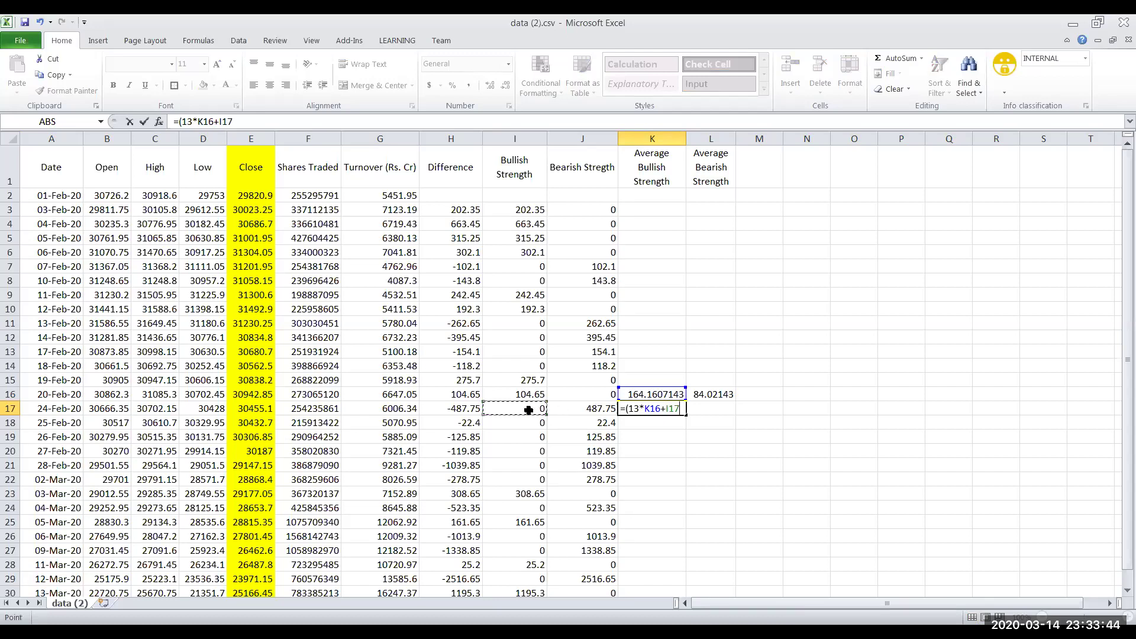
pyautogui.write(')/14')
pyautogui.press('Return')
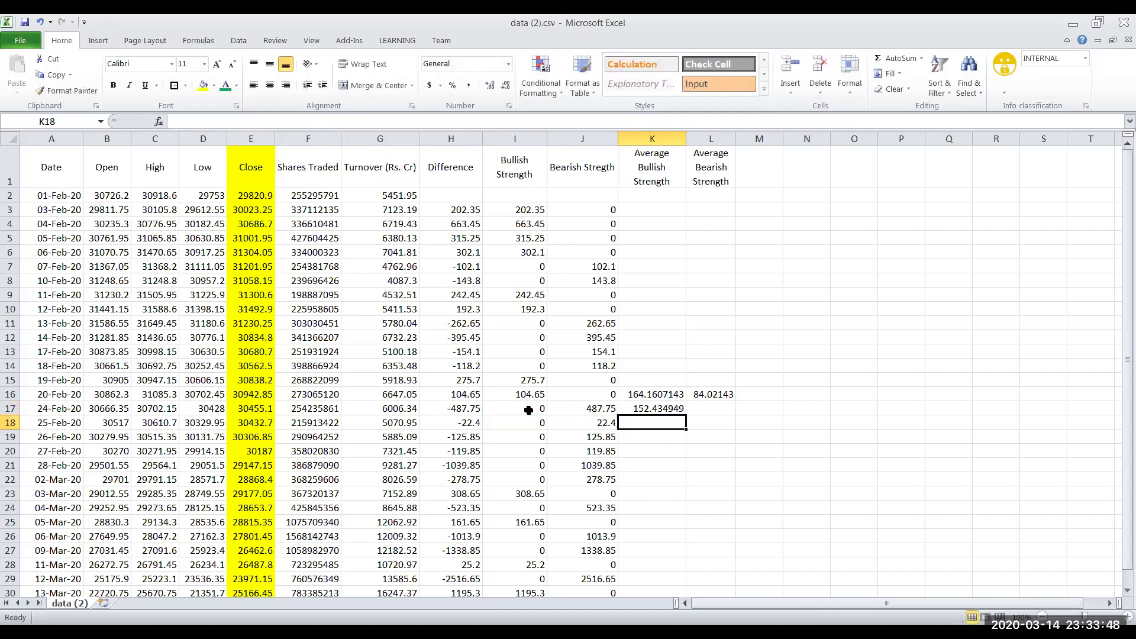
# Check the references in the K17 formula and fill it down column K to the last data row.
pyautogui.doubleClick(631, 412)
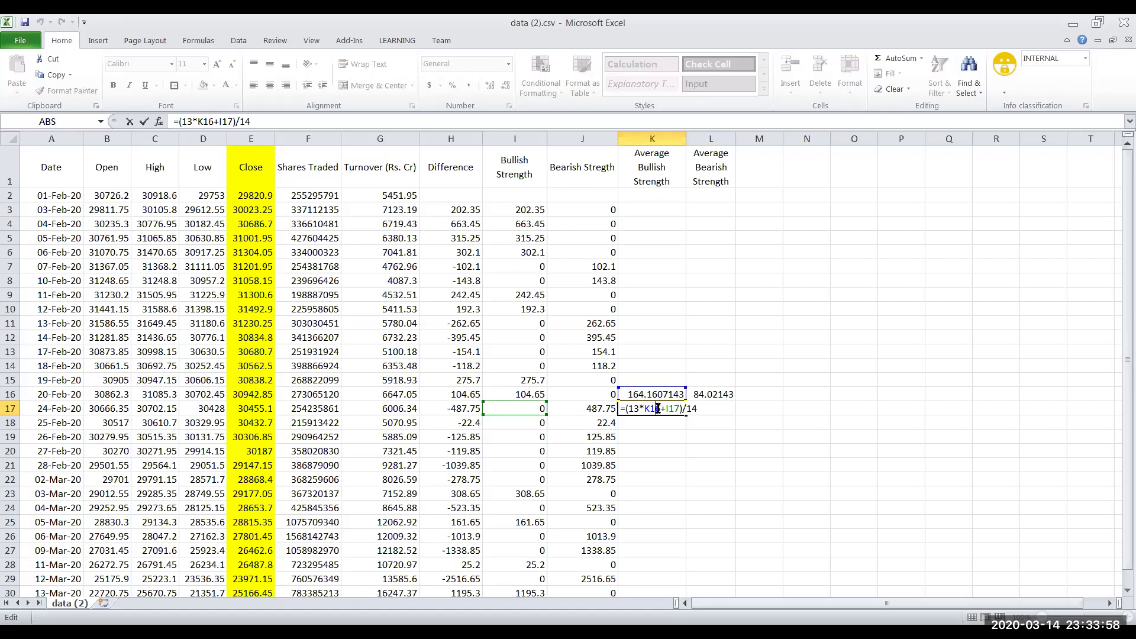
pyautogui.moveTo(661, 408); pyautogui.dragTo(645, 409)
pyautogui.click(686, 410)
pyautogui.press('Return')
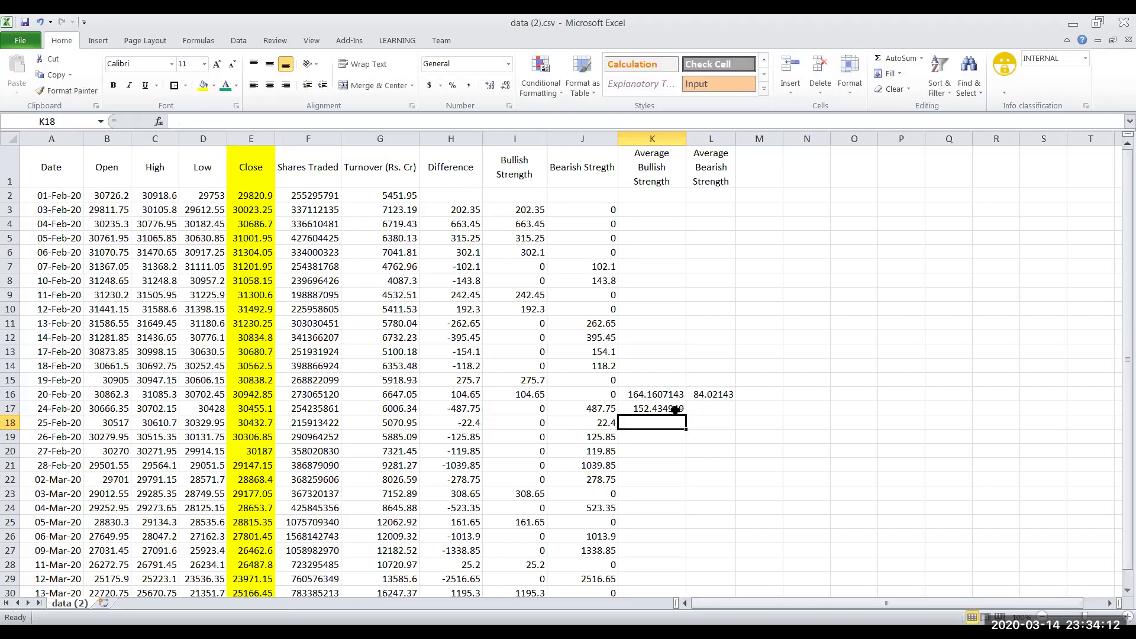
pyautogui.click(675, 409)
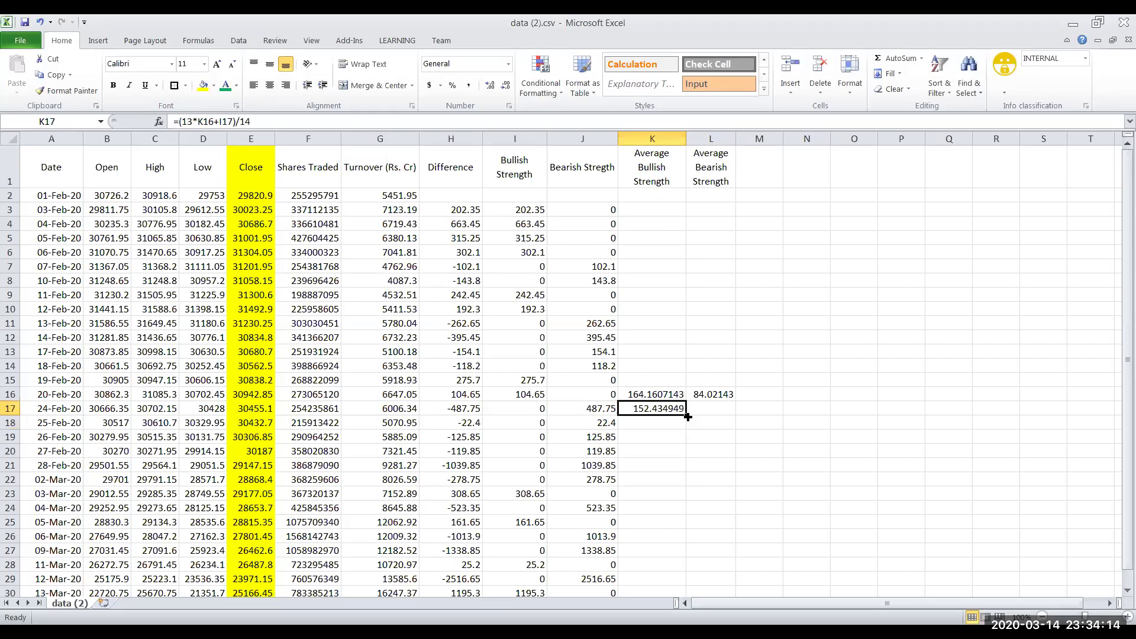
pyautogui.doubleClick(686, 416)
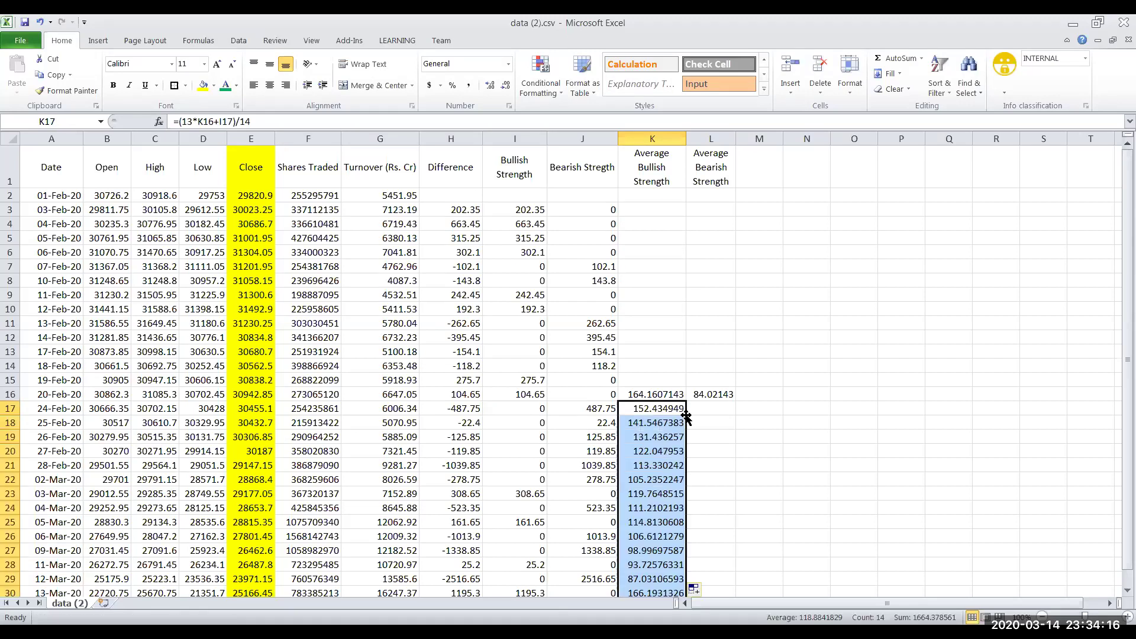
# Enter the smoothed average bearish strength formula =(13*L16+J17)/14 in cell L17.
pyautogui.click(694, 408)
pyautogui.write('=')
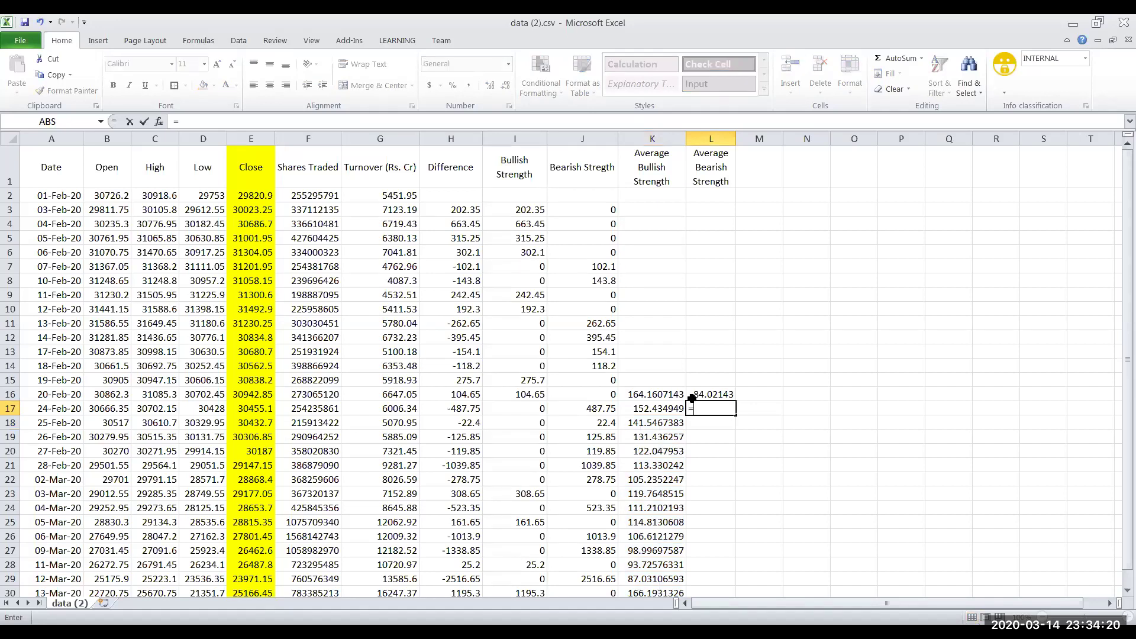
pyautogui.write('(')
pyautogui.click(694, 396)
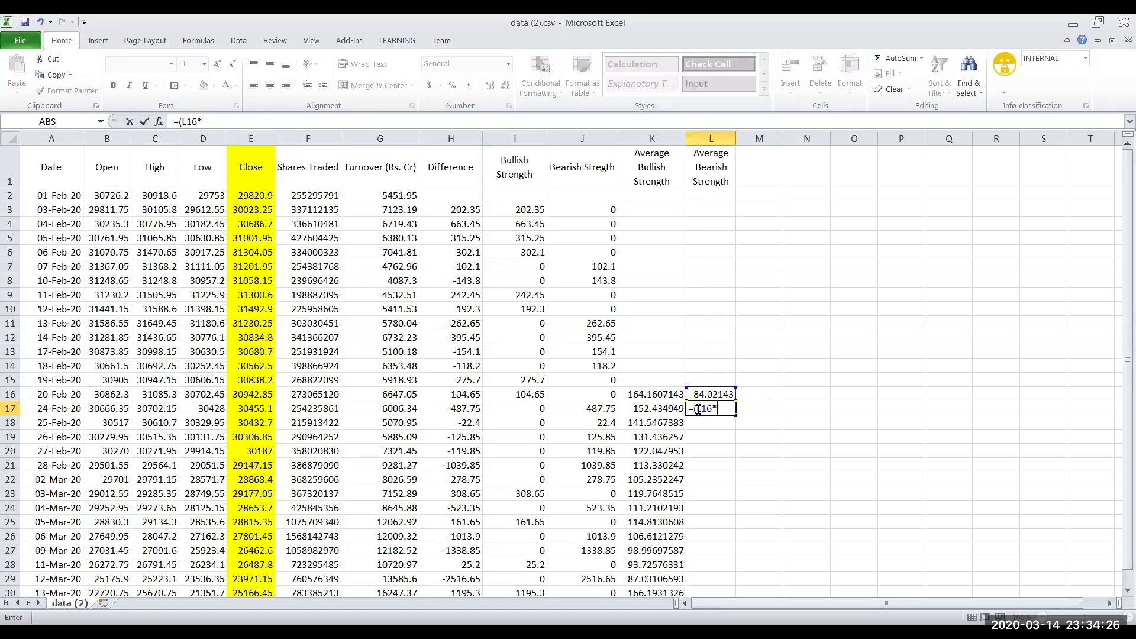
pyautogui.press('BackSpace')
pyautogui.press('BackSpace')
pyautogui.press('BackSpace')
pyautogui.press('BackSpace')
pyautogui.write('13')
pyautogui.click(712, 394)
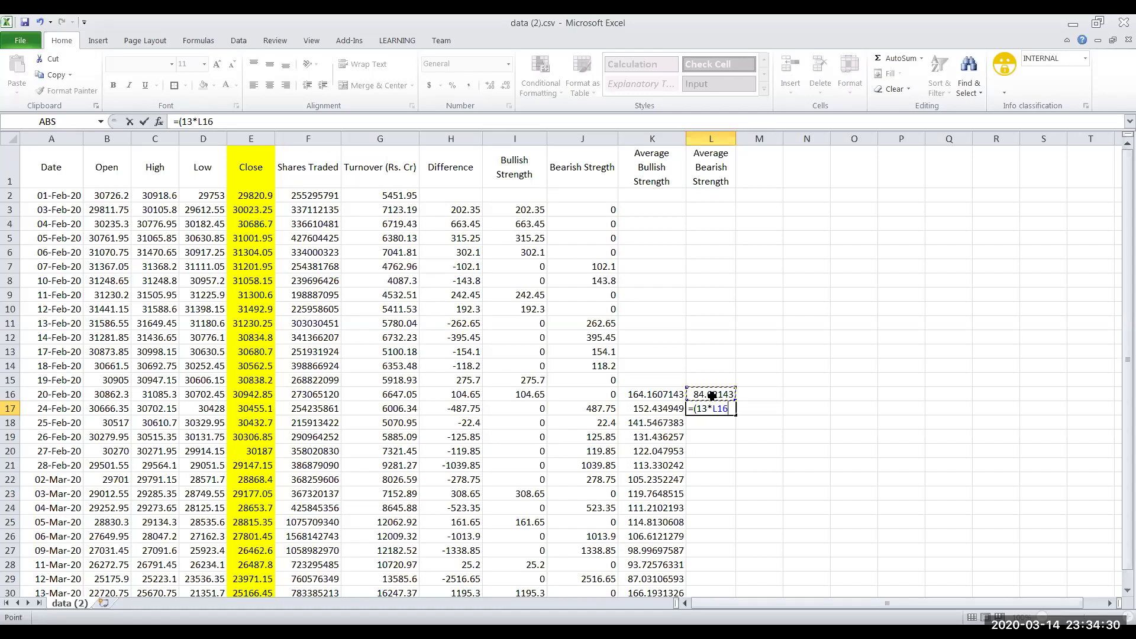
pyautogui.write('+')
pyautogui.click(594, 407)
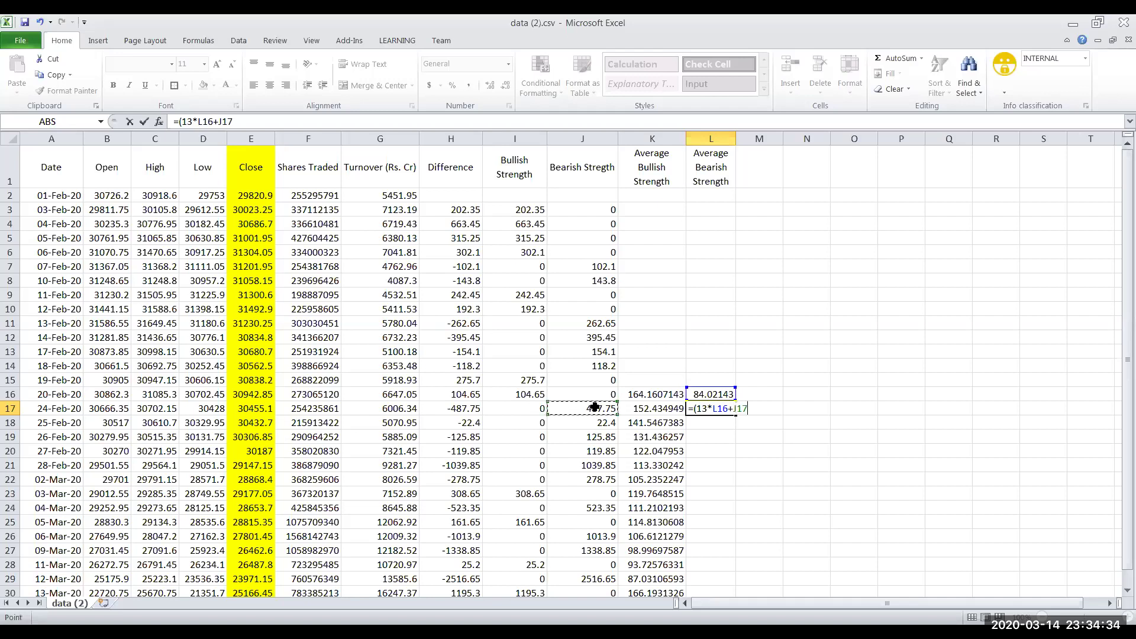
pyautogui.write(')/14')
pyautogui.press('Return')
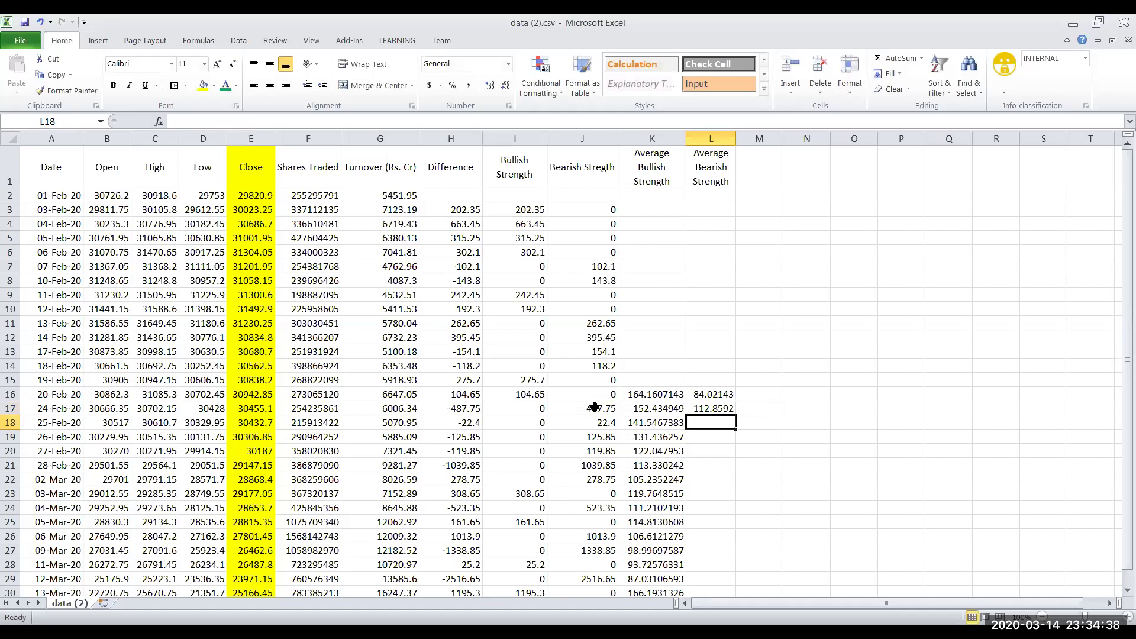
# Fill the L17 formula down column L to the last data row and widen column L to fit its values.
pyautogui.click(713, 409)
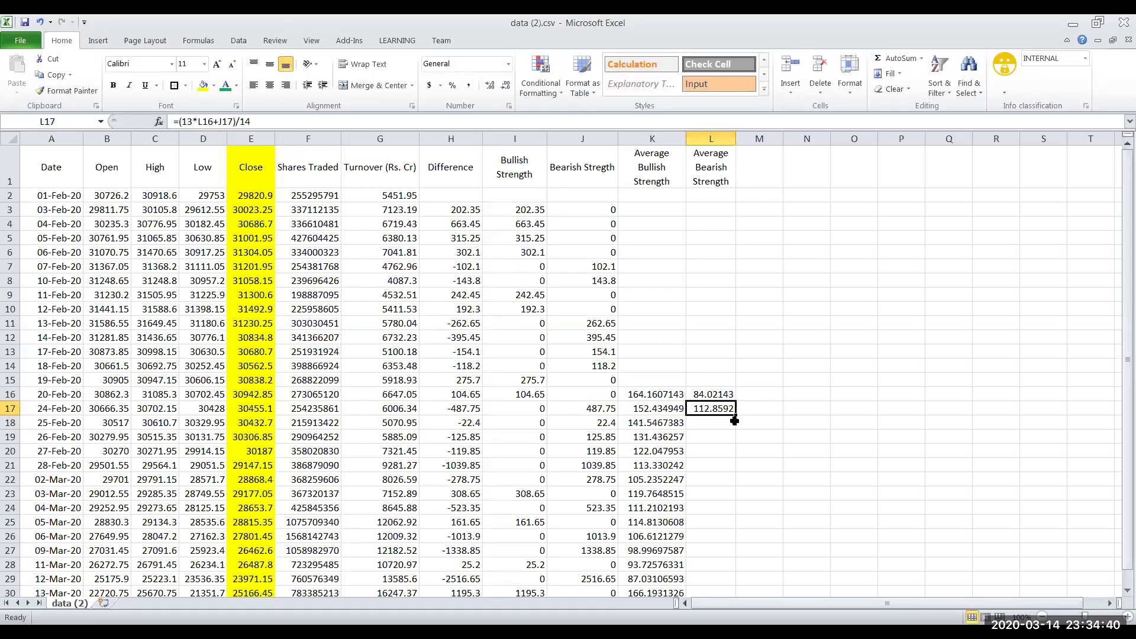
pyautogui.doubleClick(735, 416)
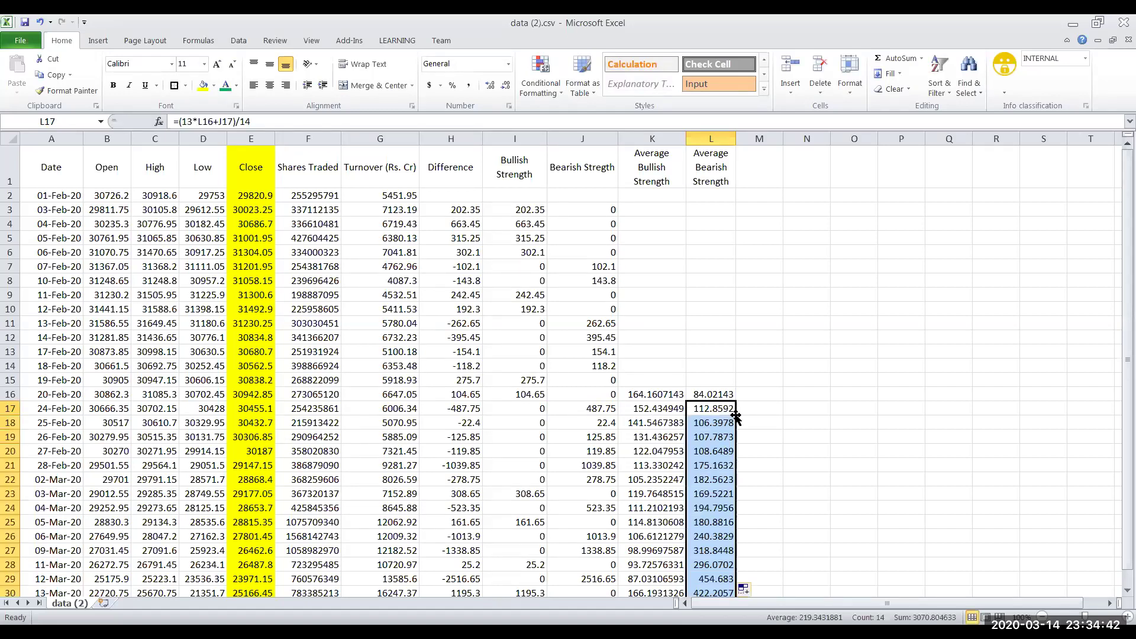
pyautogui.click(714, 412)
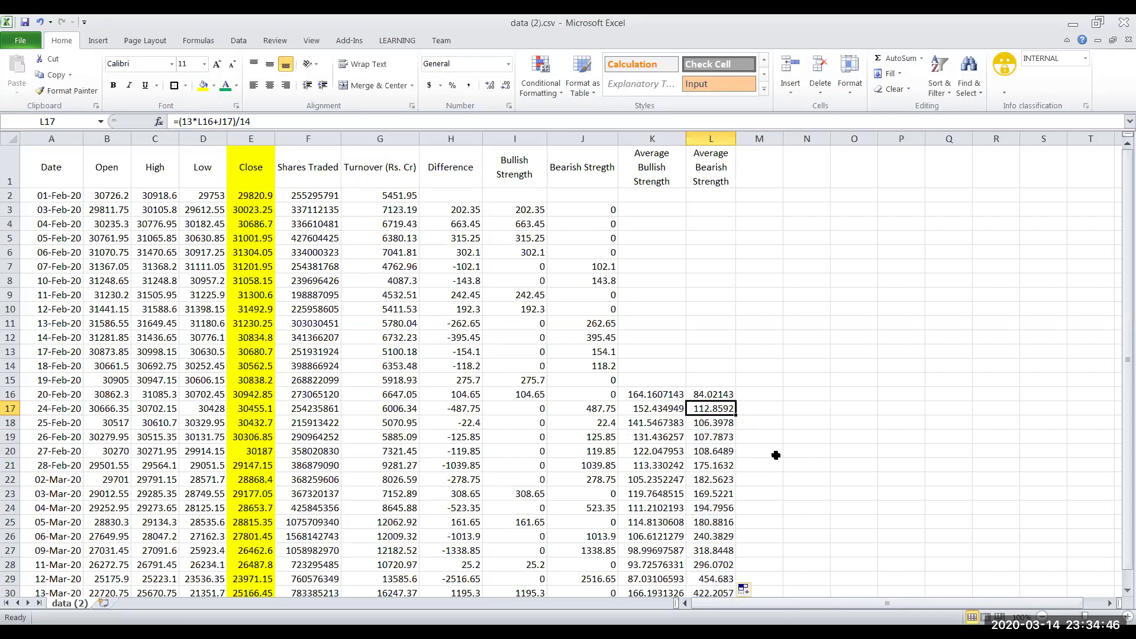
pyautogui.doubleClick(736, 138)
pyautogui.moveTo(742, 138); pyautogui.dragTo(751, 161)
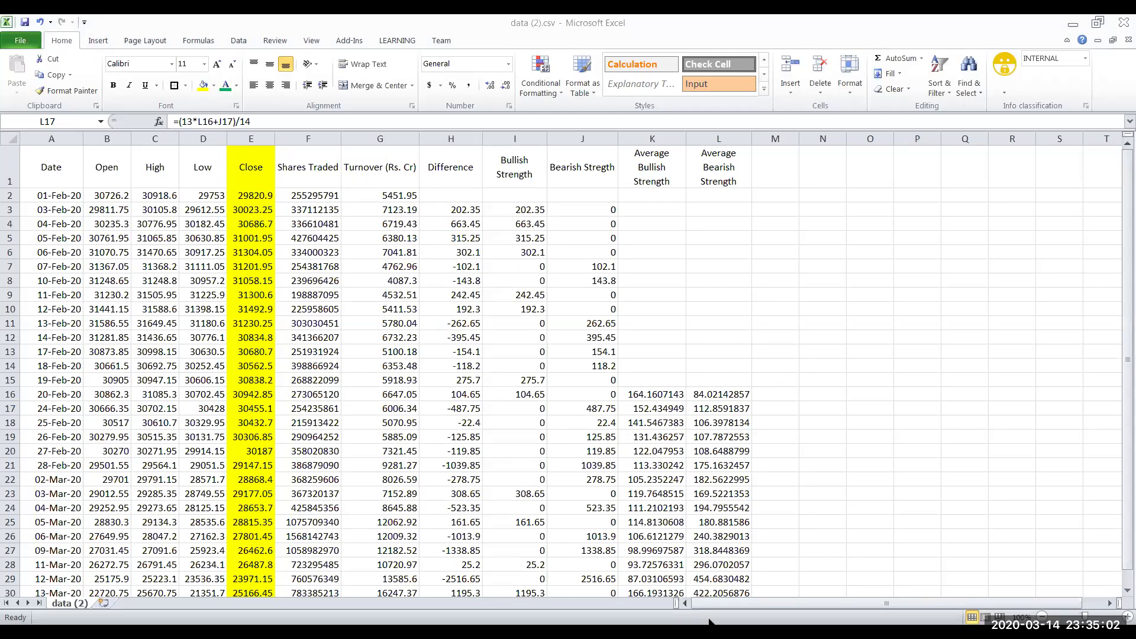
# Review the formulas in K16 and K17, and enter the header Relative Strength in cell M1.
pyautogui.click(721, 606)
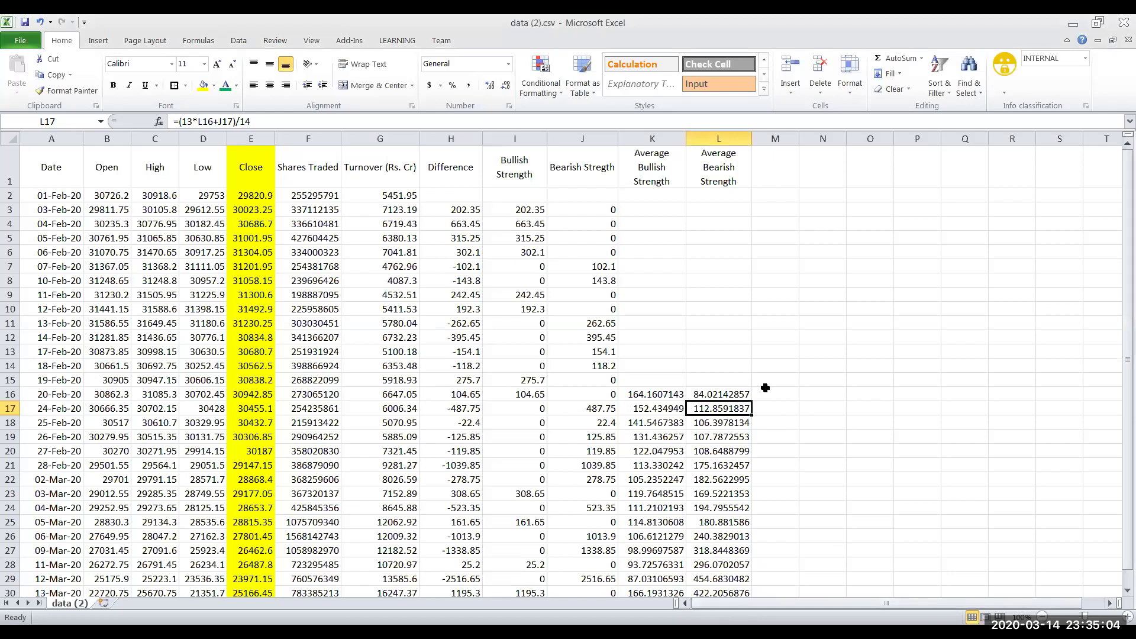
pyautogui.click(648, 393)
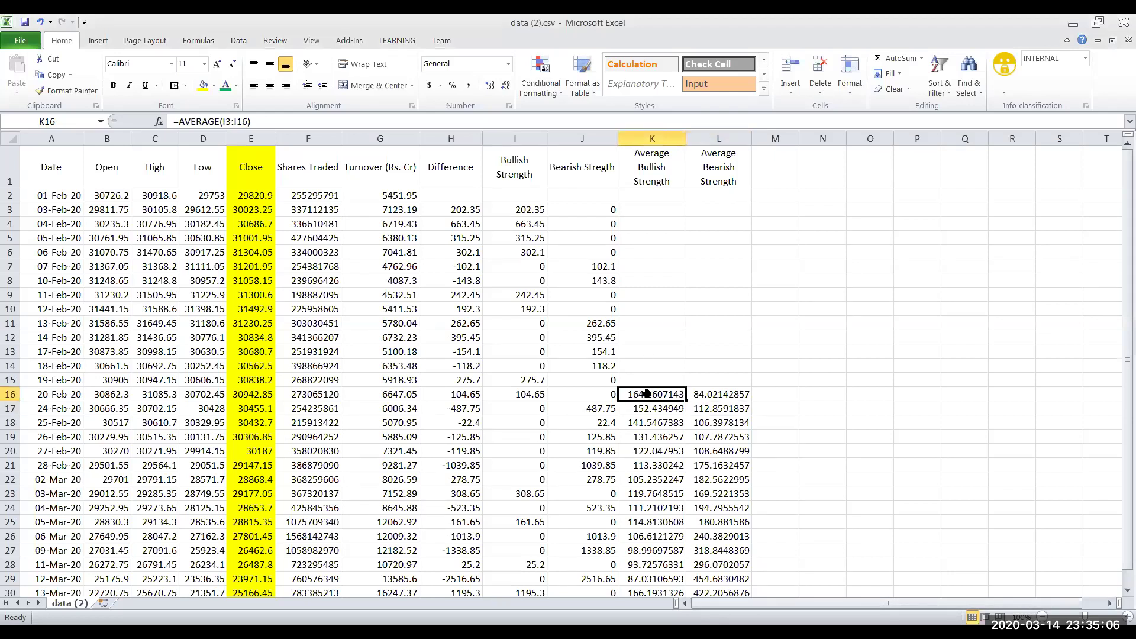
pyautogui.click(652, 408)
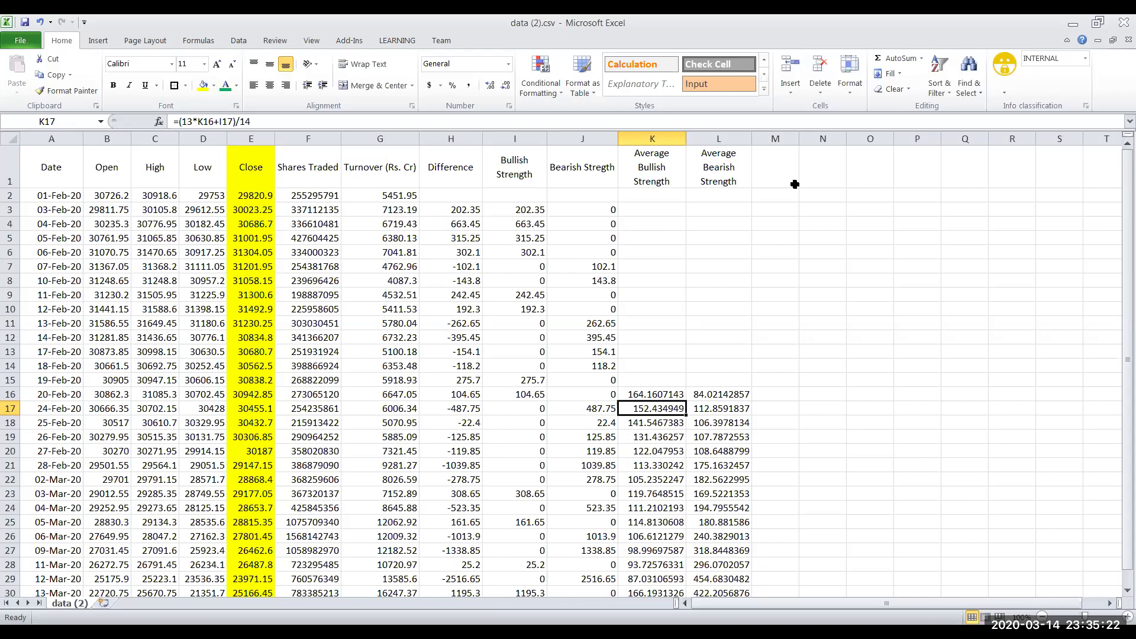
pyautogui.click(768, 175)
pyautogui.write('Relat')
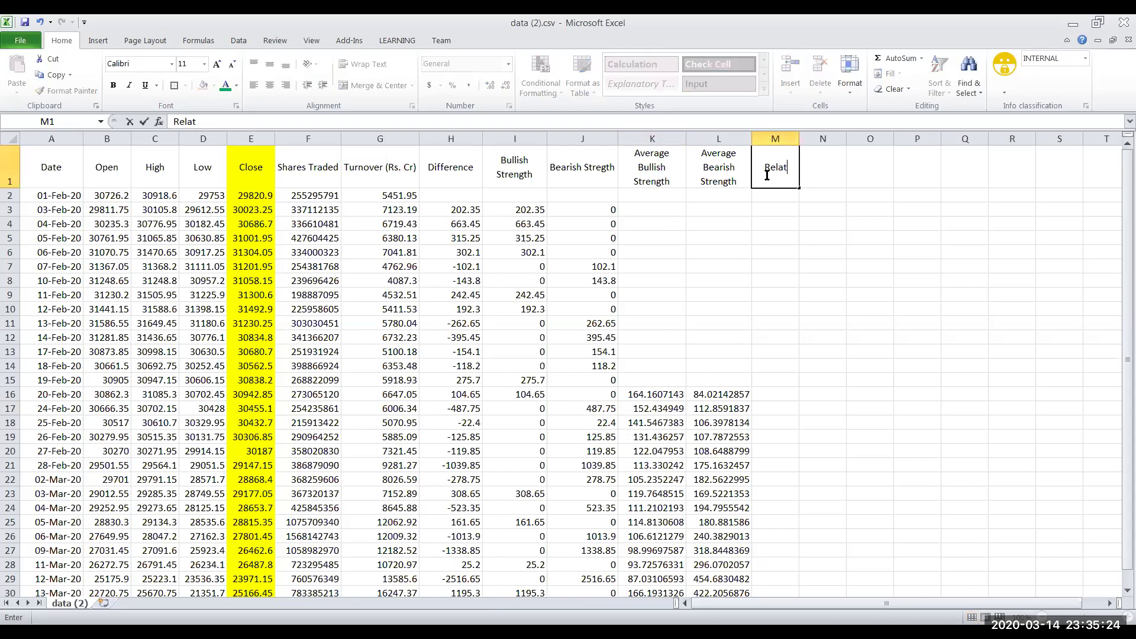
pyautogui.write('ive Strength')
pyautogui.hotkey('ctrl', 'Return')
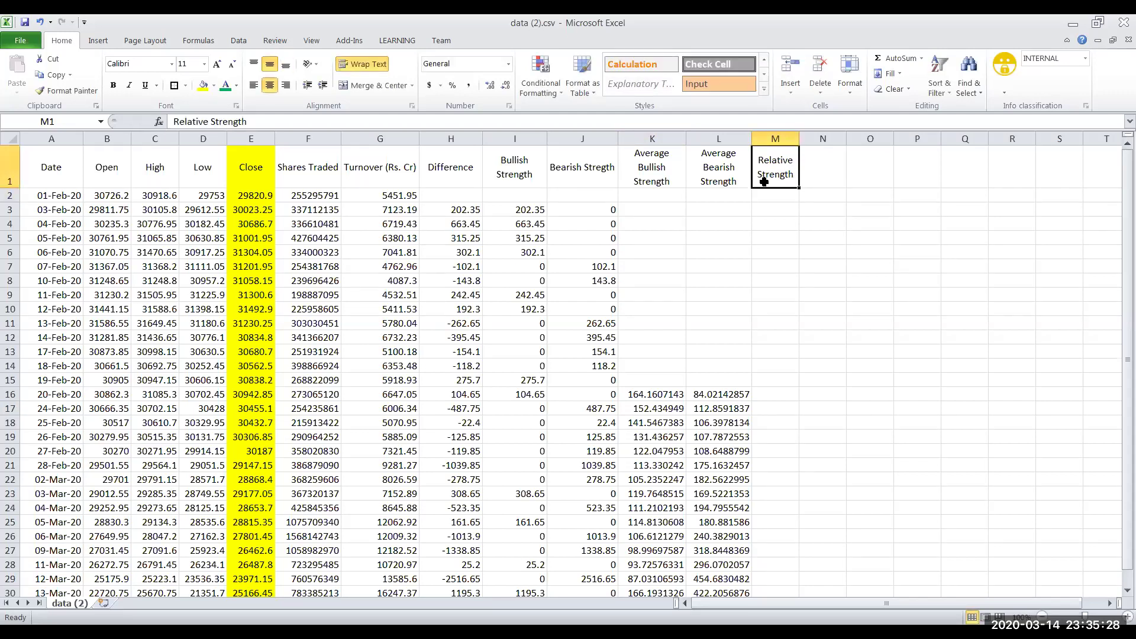
# Divide the average bullish strength by the average bearish strength for row 16 by entering =K16/L16 in cell M16.
pyautogui.click(10, 394)
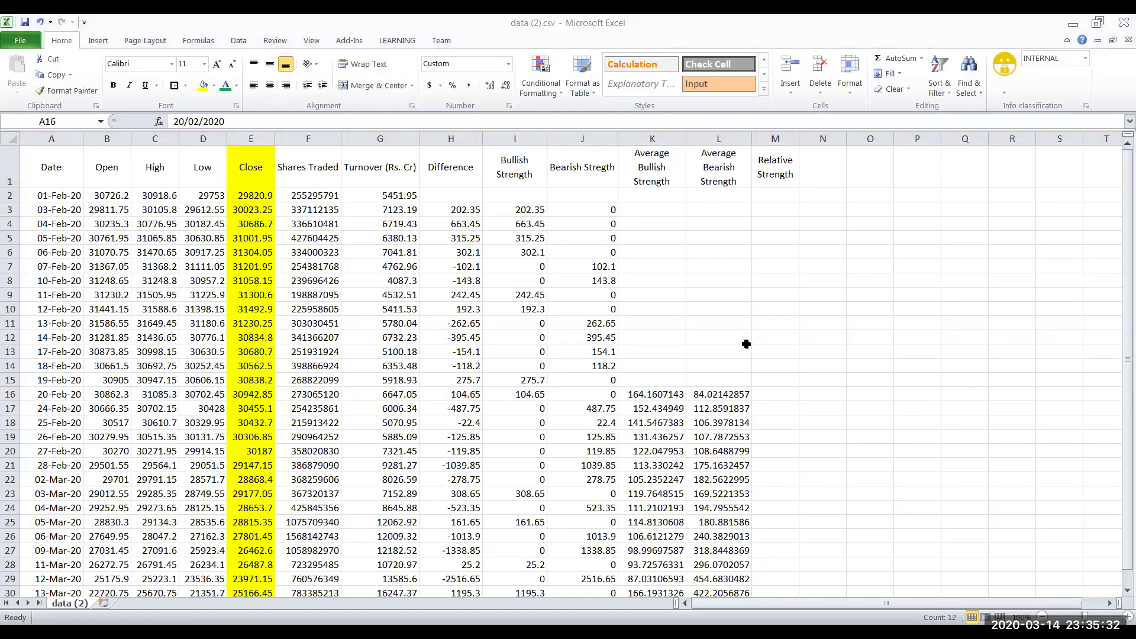
pyautogui.click(12, 395)
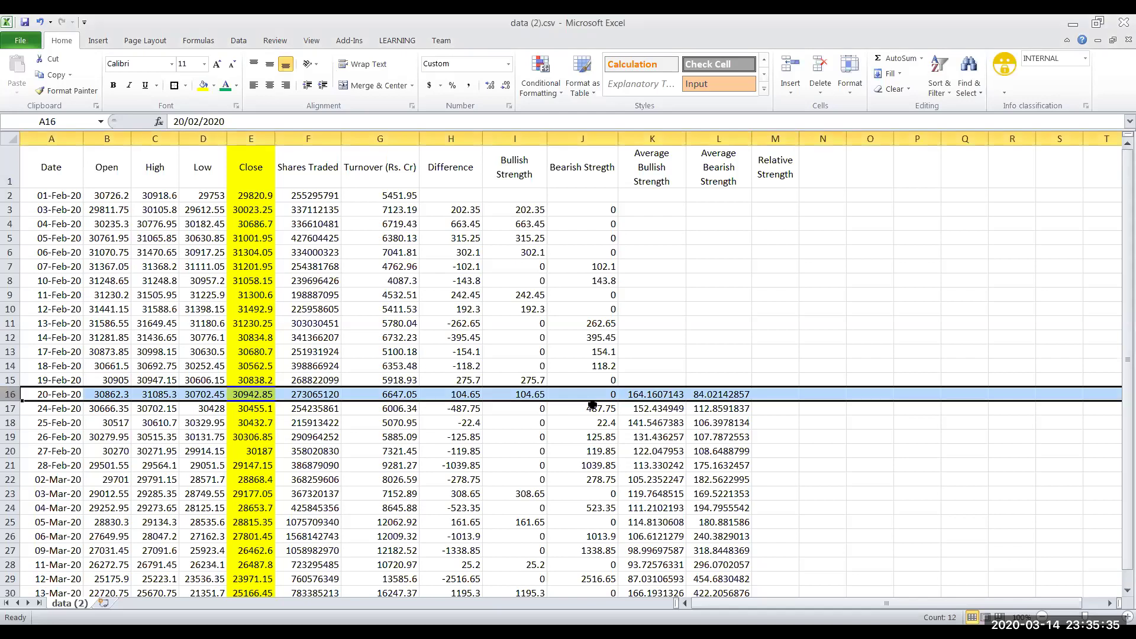
pyautogui.click(644, 395)
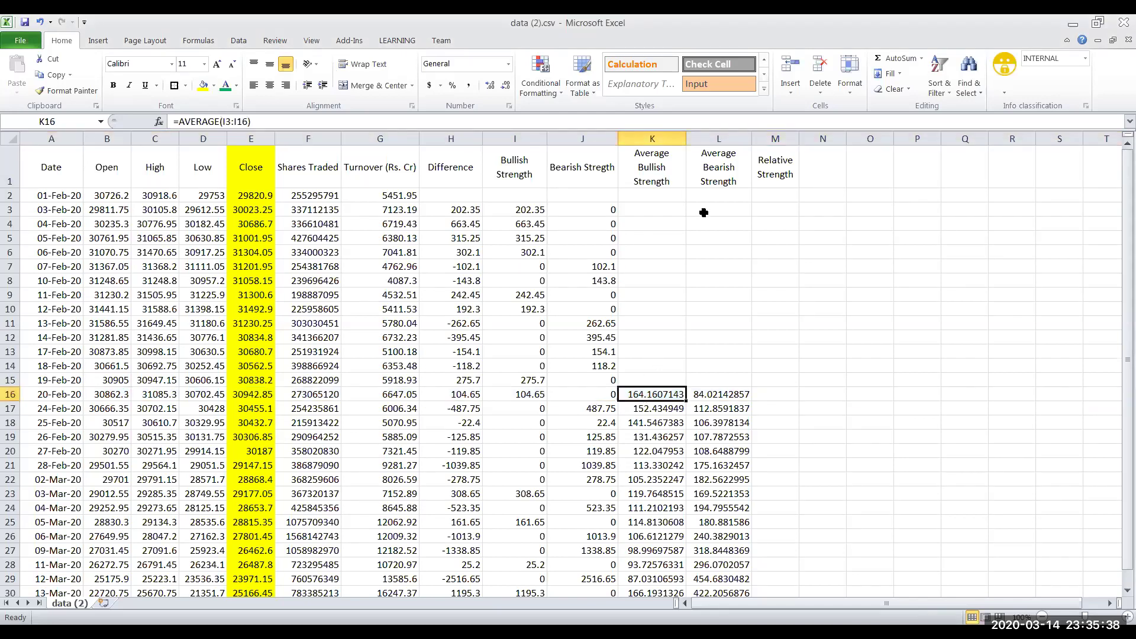
pyautogui.click(701, 396)
pyautogui.moveTo(656, 394); pyautogui.dragTo(702, 394)
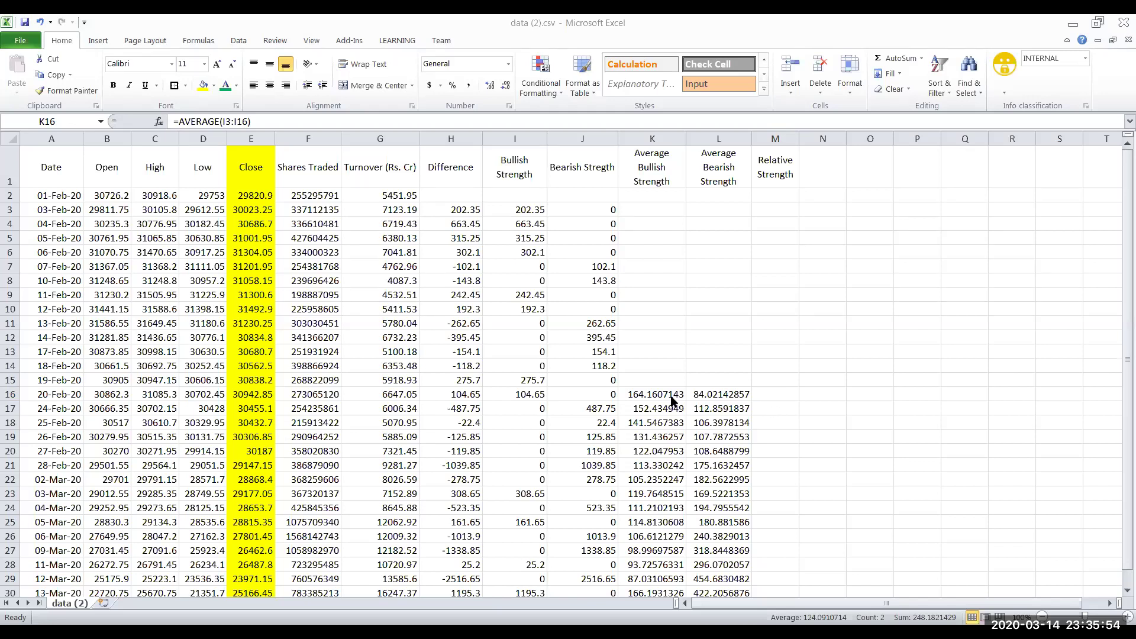
pyautogui.click(759, 394)
pyautogui.write('=')
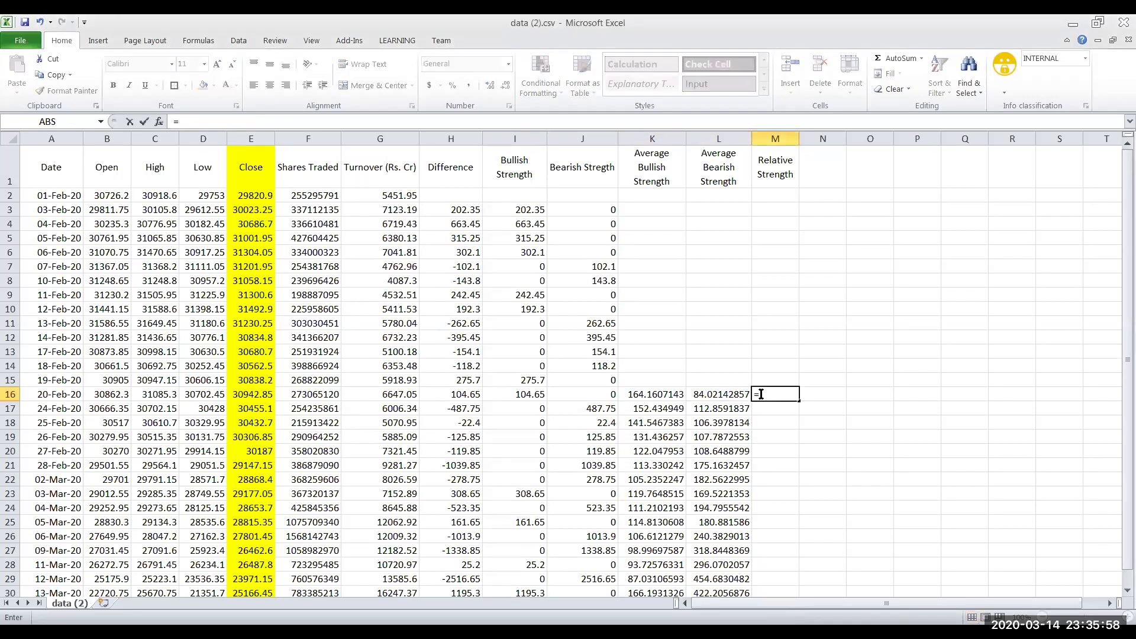
pyautogui.click(666, 396)
pyautogui.write('/')
pyautogui.click(699, 395)
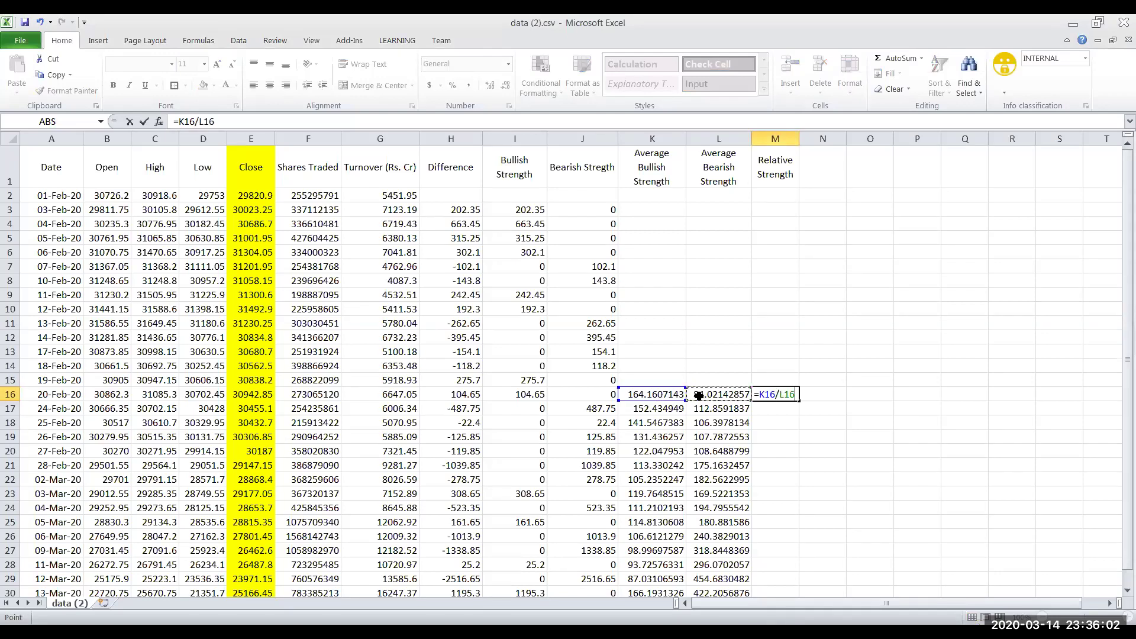
pyautogui.press('Return')
# Fill the relative strength formula from M16 down to the last data row and widen column M to fit its values.
pyautogui.click(772, 395)
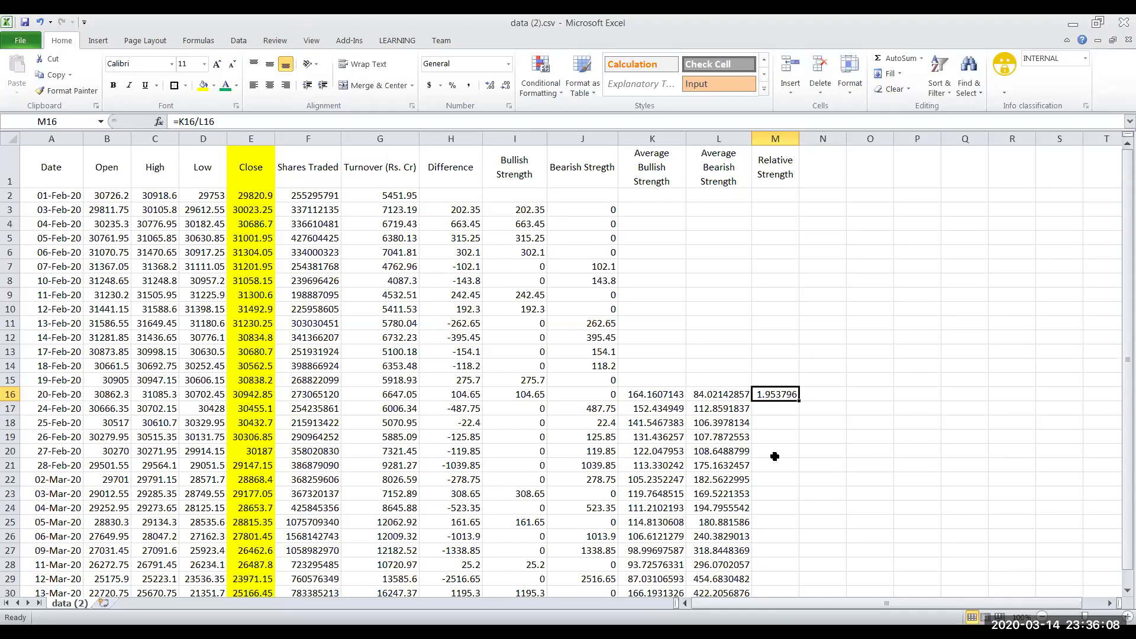
pyautogui.click(657, 395)
pyautogui.click(712, 394)
pyautogui.click(764, 397)
pyautogui.doubleClick(799, 400)
pyautogui.moveTo(807, 137); pyautogui.dragTo(807, 137)
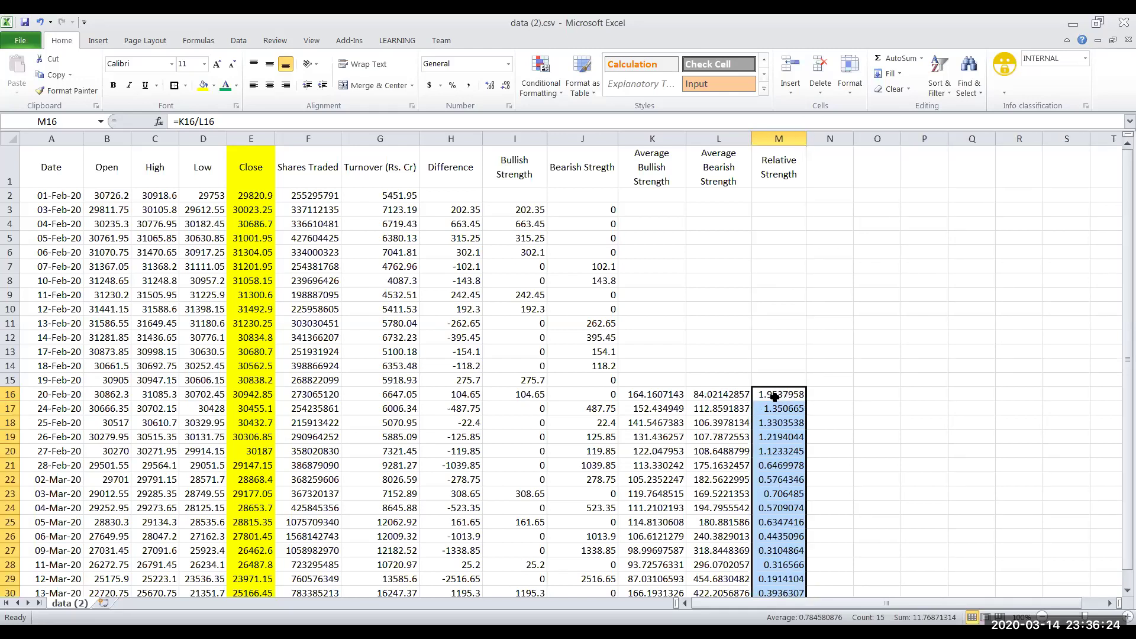
# Inspect the filled relative strength formulas in M17:M21 and the average bearish strength in L21.
pyautogui.click(774, 413)
pyautogui.click(774, 425)
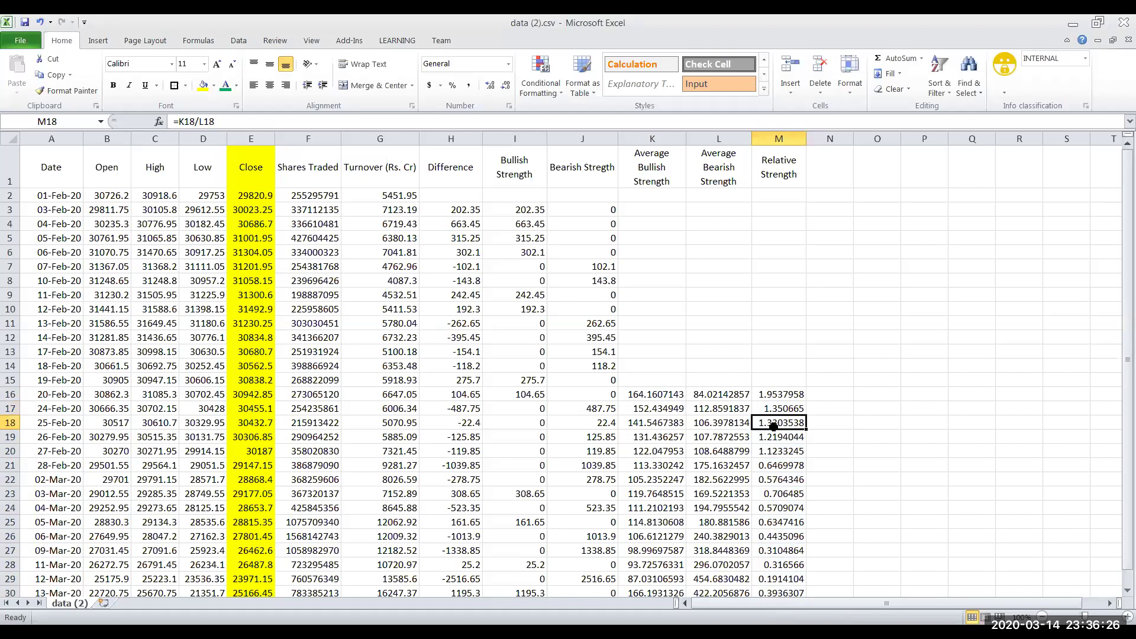
pyautogui.click(768, 437)
pyautogui.click(769, 451)
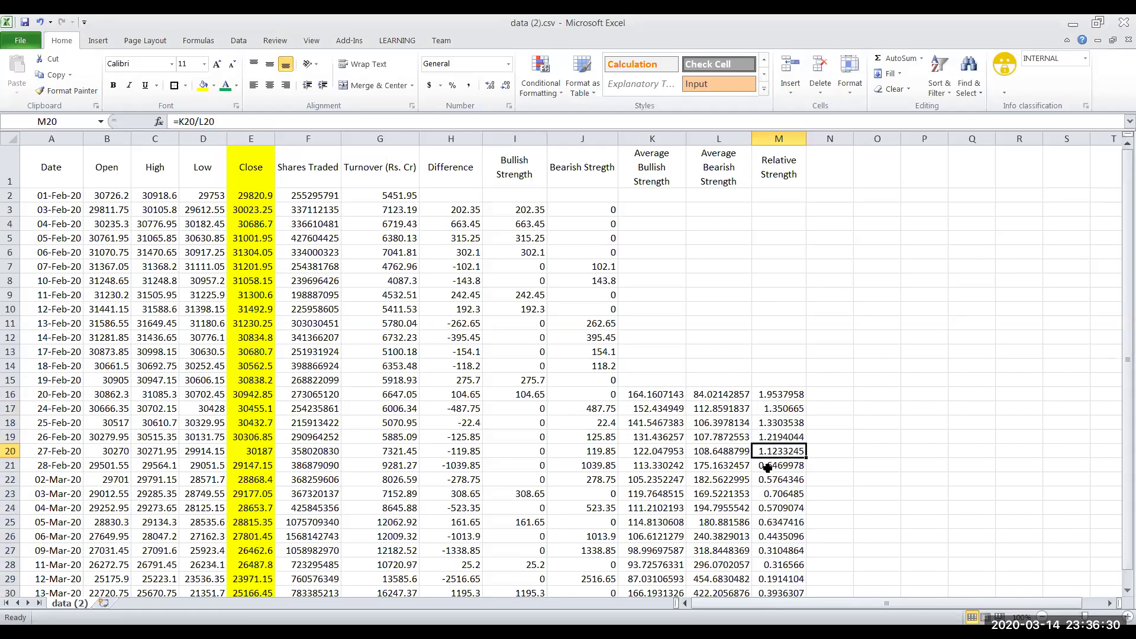
pyautogui.click(762, 469)
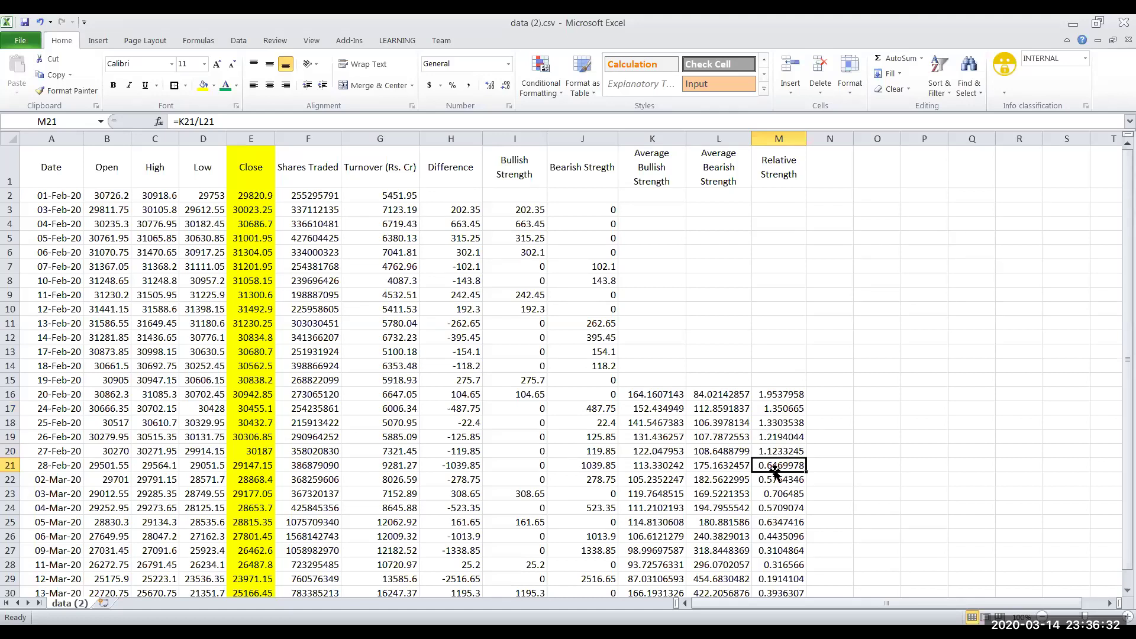
pyautogui.click(712, 469)
pyautogui.click(759, 469)
# Enter the header Relative Stregth Index in cell N1.
pyautogui.click(1108, 603)
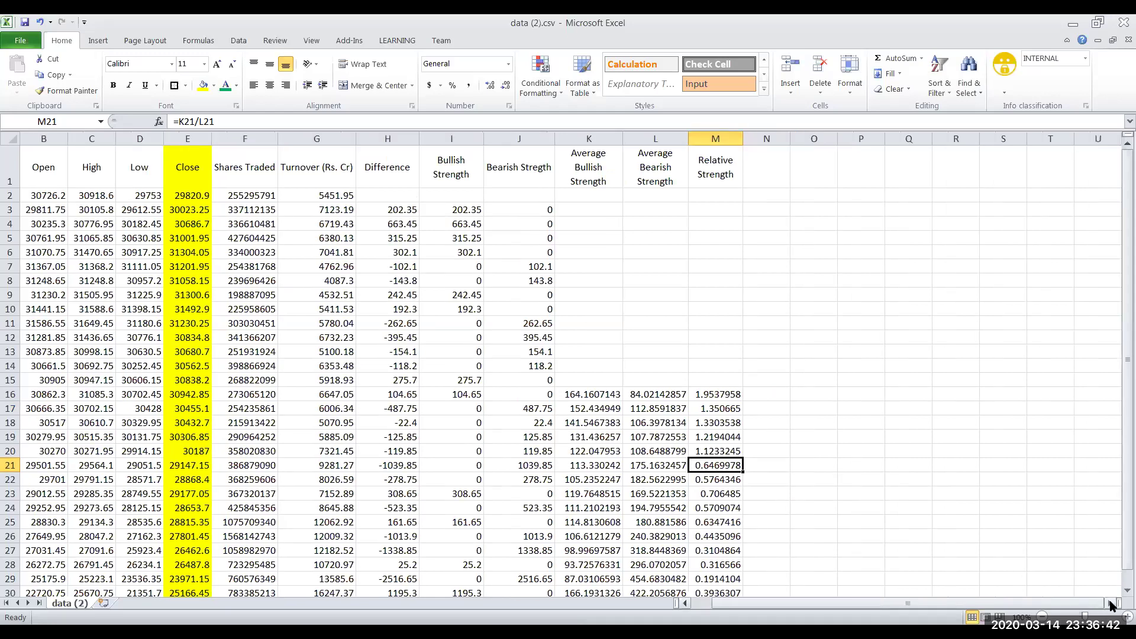
pyautogui.click(750, 172)
pyautogui.write('RE')
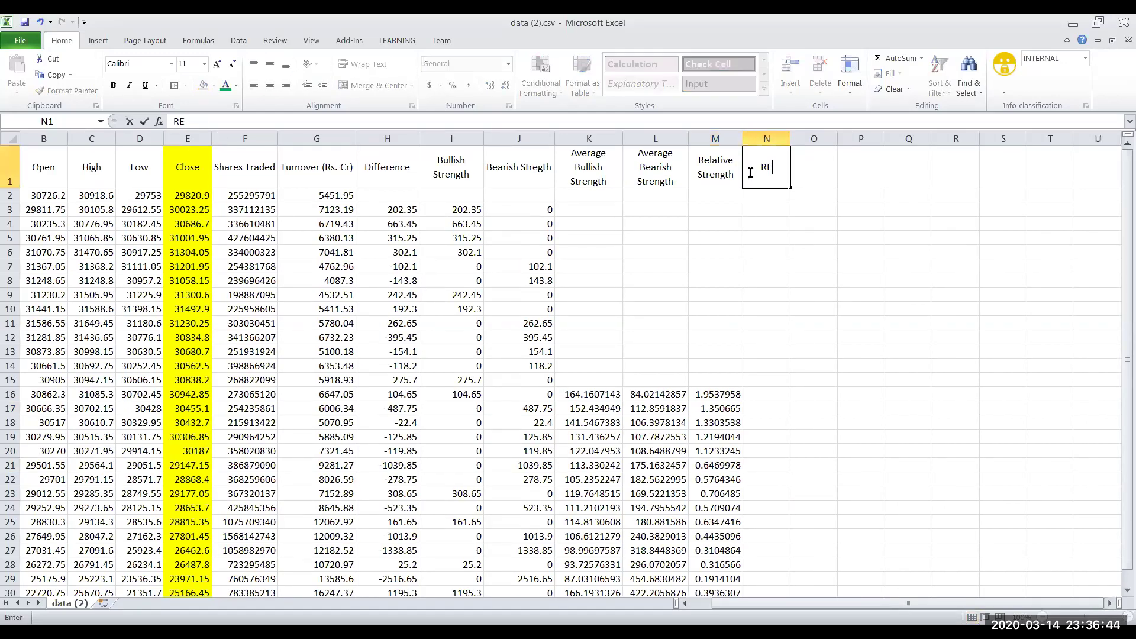
pyautogui.press('BackSpace')
pyautogui.write('elative ')
pyautogui.write('Str')
pyautogui.press('BackSpace')
pyautogui.write('regt')
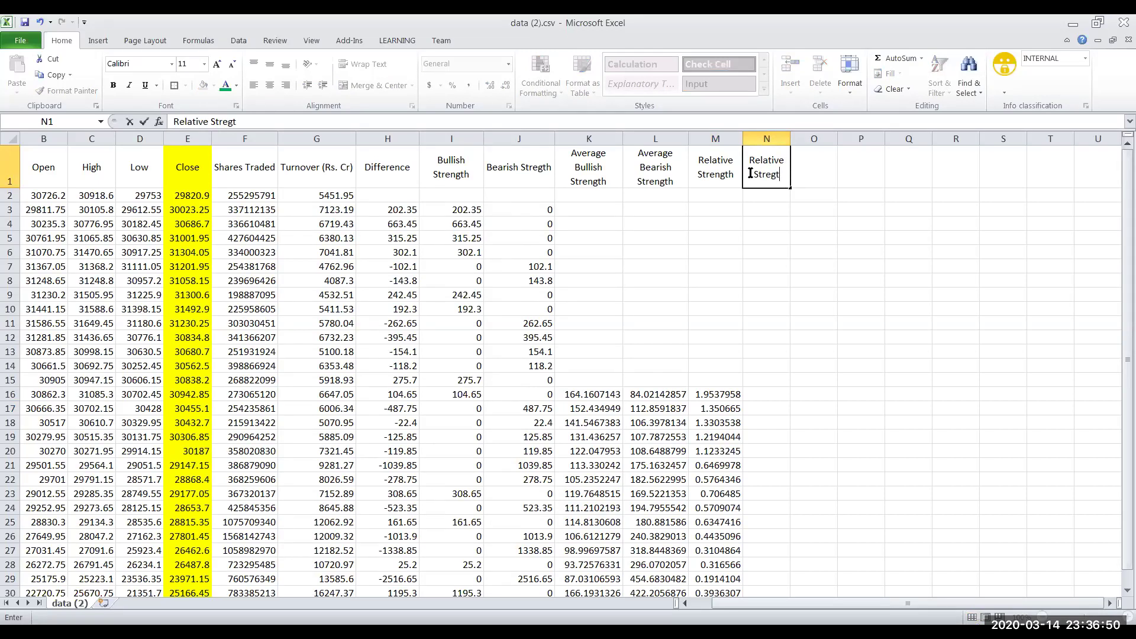
pyautogui.write('h Idex')
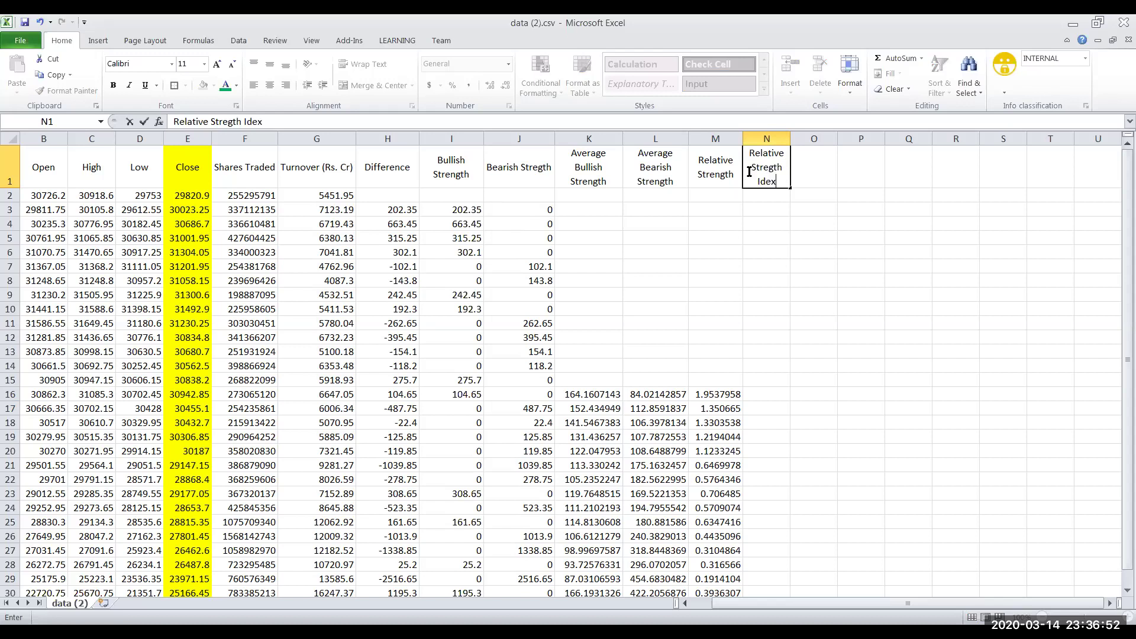
pyautogui.press('BackSpace')
pyautogui.press('BackSpace')
pyautogui.press('BackSpace')
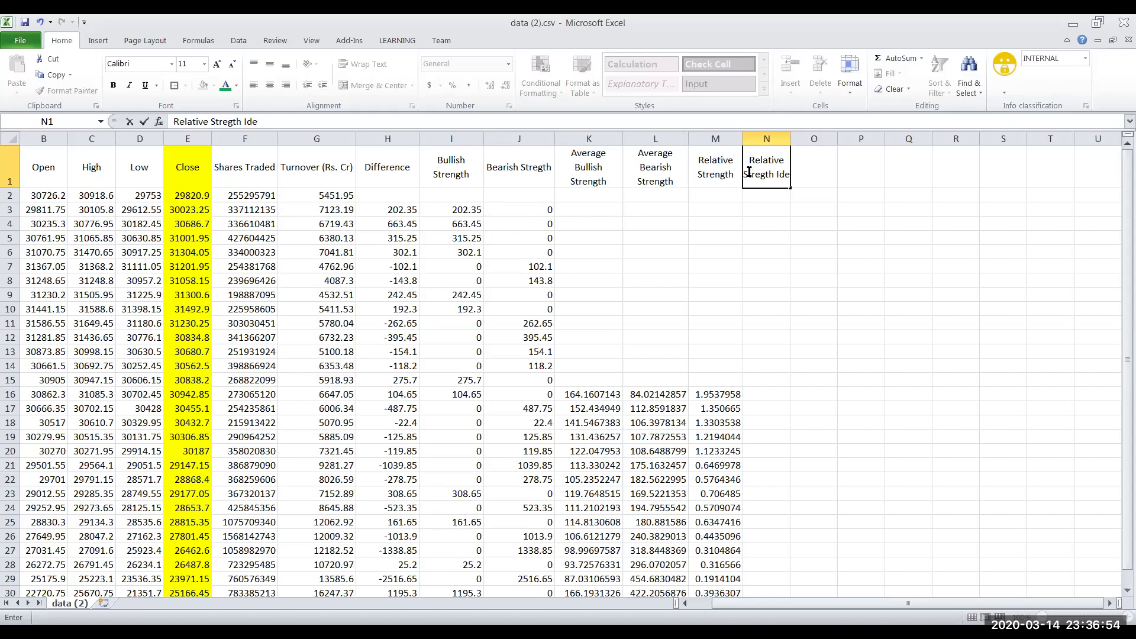
pyautogui.write('nxe')
pyautogui.press('BackSpace')
pyautogui.press('BackSpace')
pyautogui.write('dex')
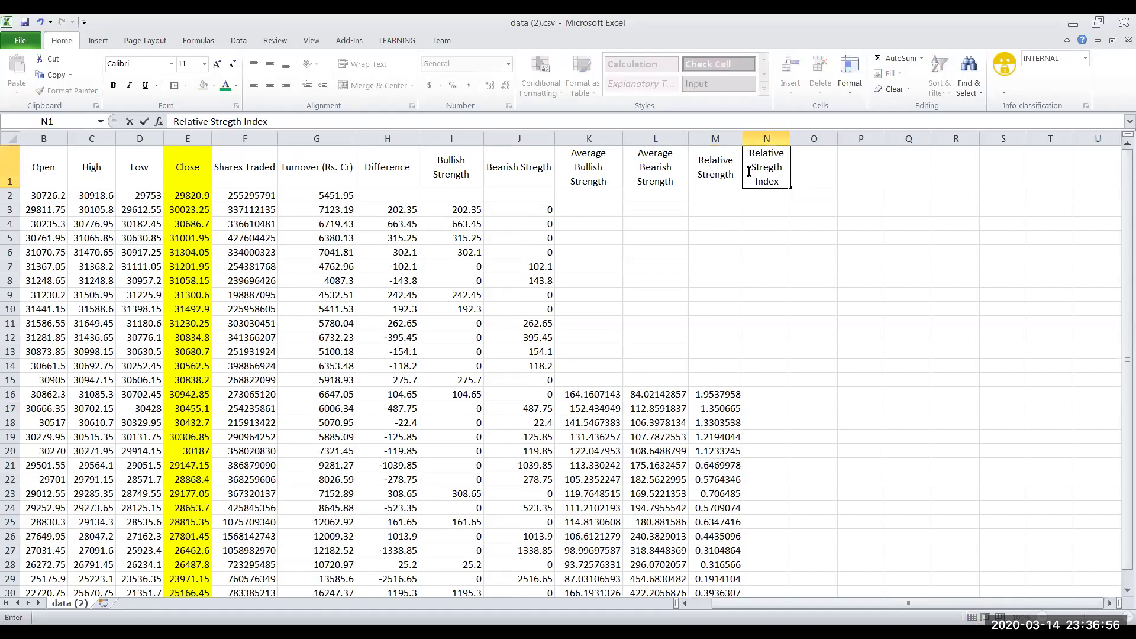
pyautogui.press('Return')
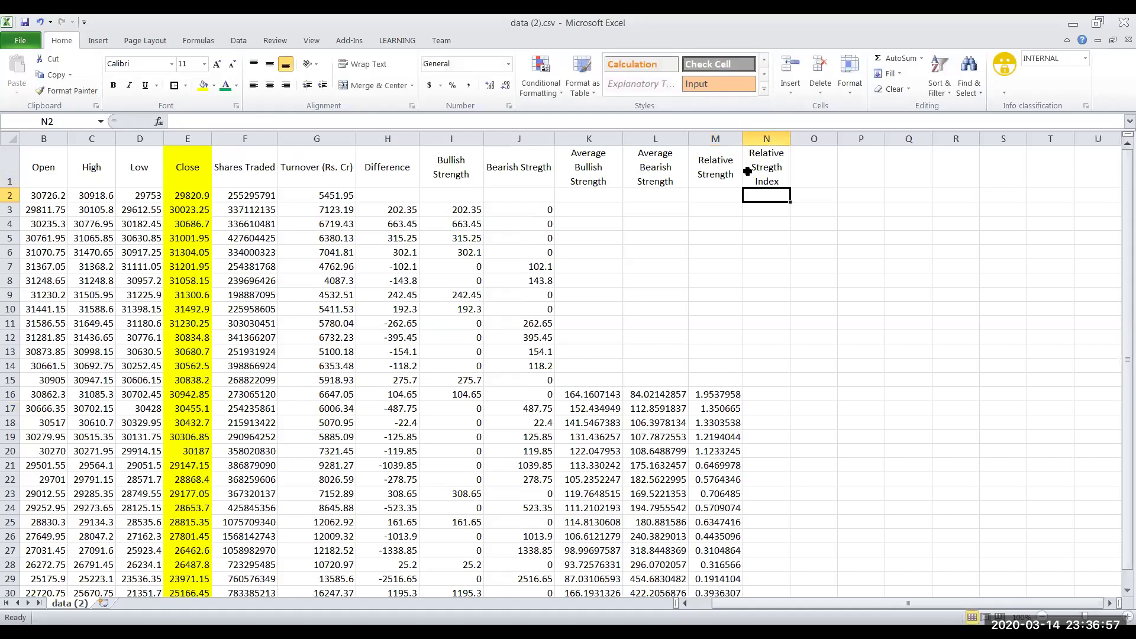
# Enter the relative strength index formula =100-(100/(1+M16)) in cell N16.
pyautogui.click(754, 399)
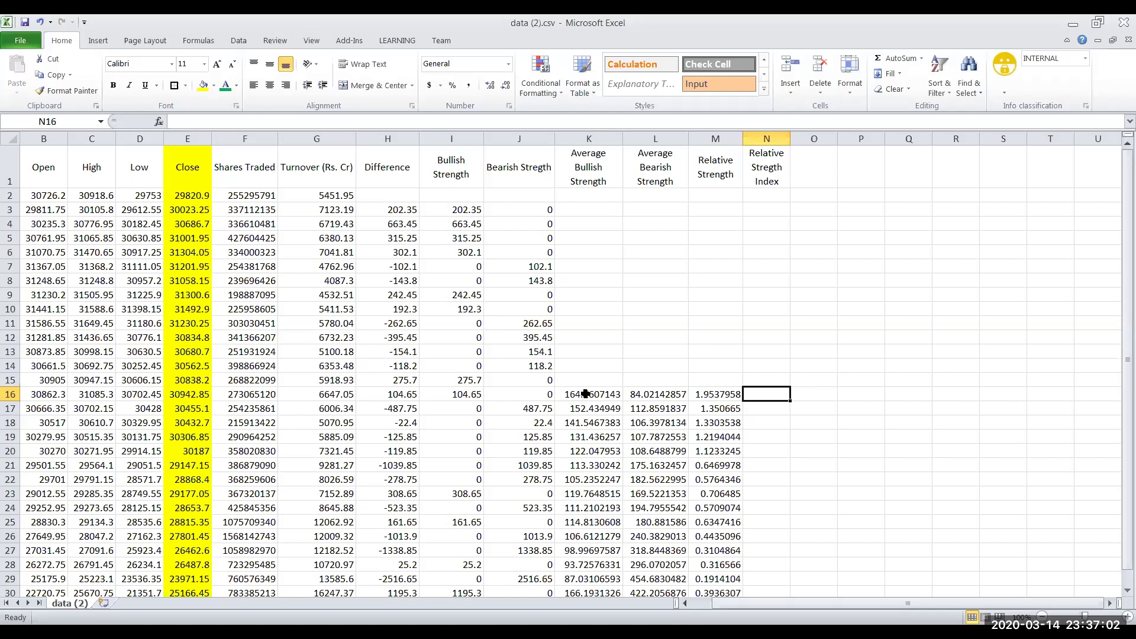
pyautogui.click(712, 394)
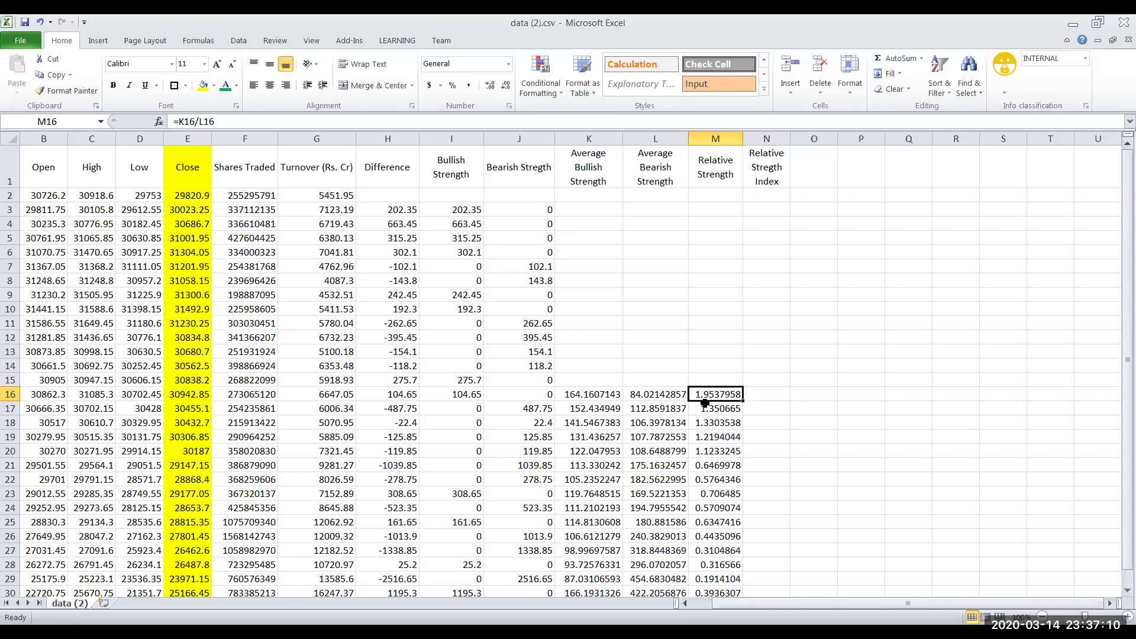
pyautogui.doubleClick(762, 390)
pyautogui.write('=100')
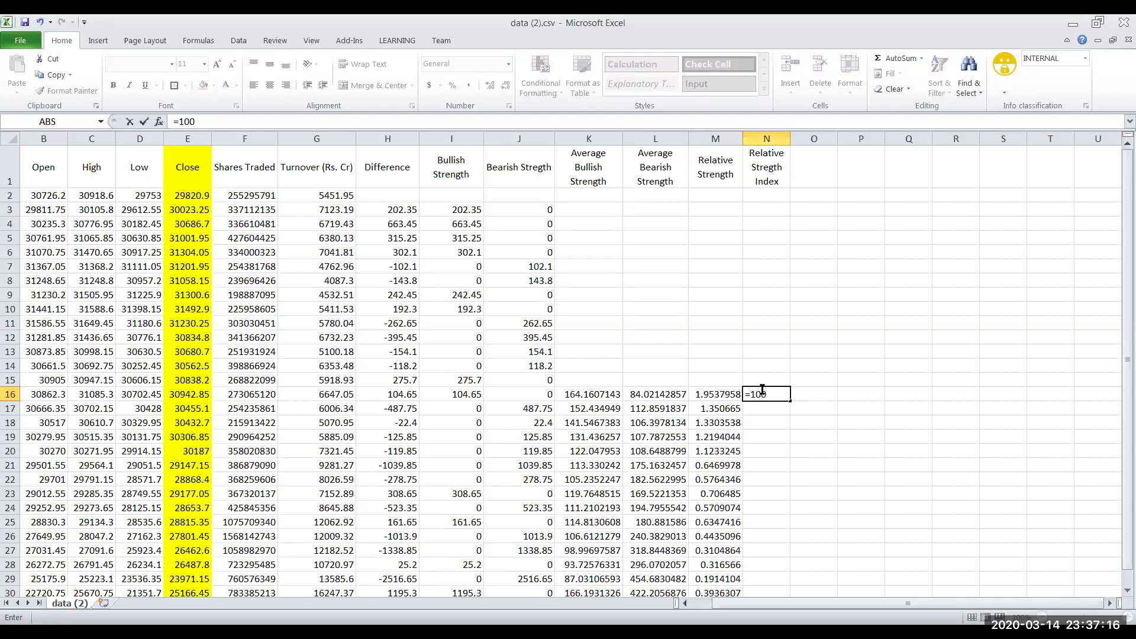
pyautogui.write('-(100/(1+')
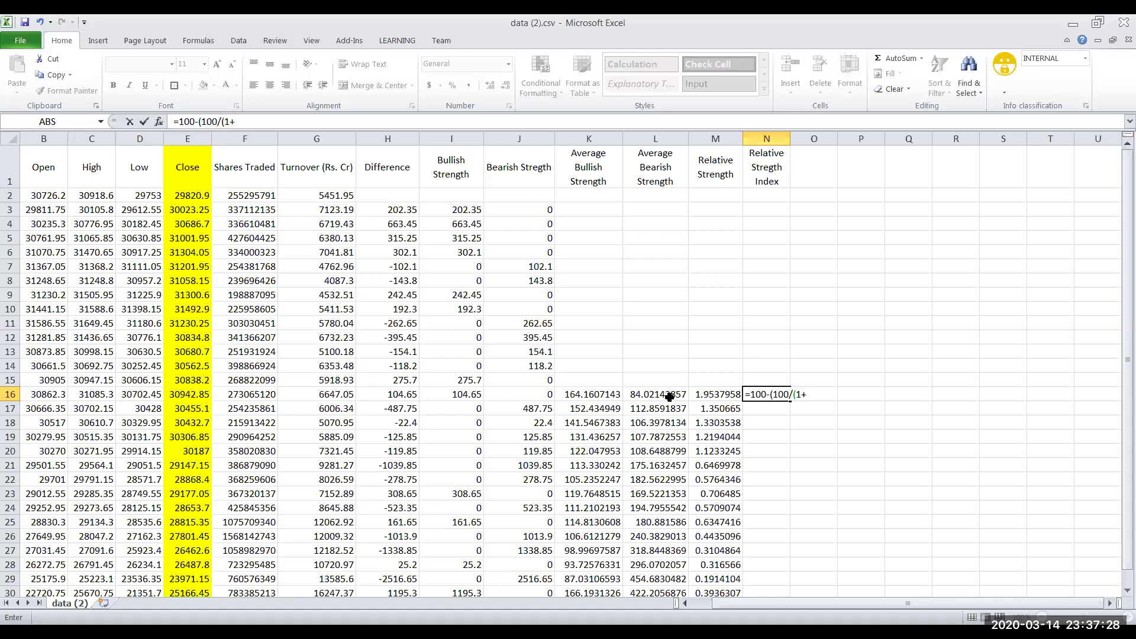
pyautogui.click(713, 396)
pyautogui.write('))')
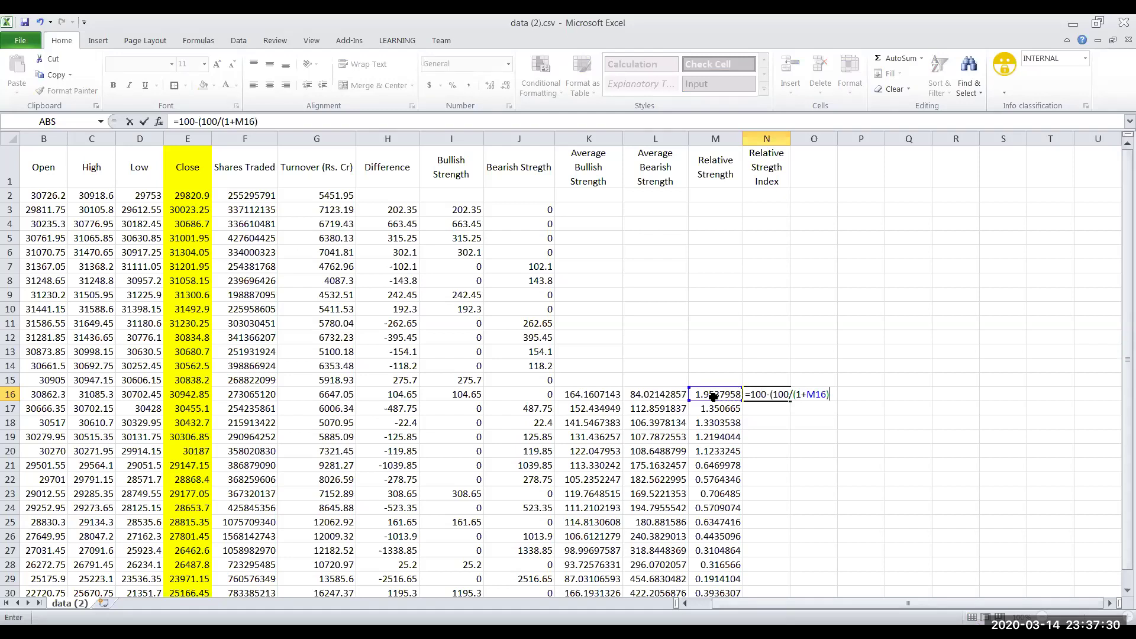
pyautogui.press('Return')
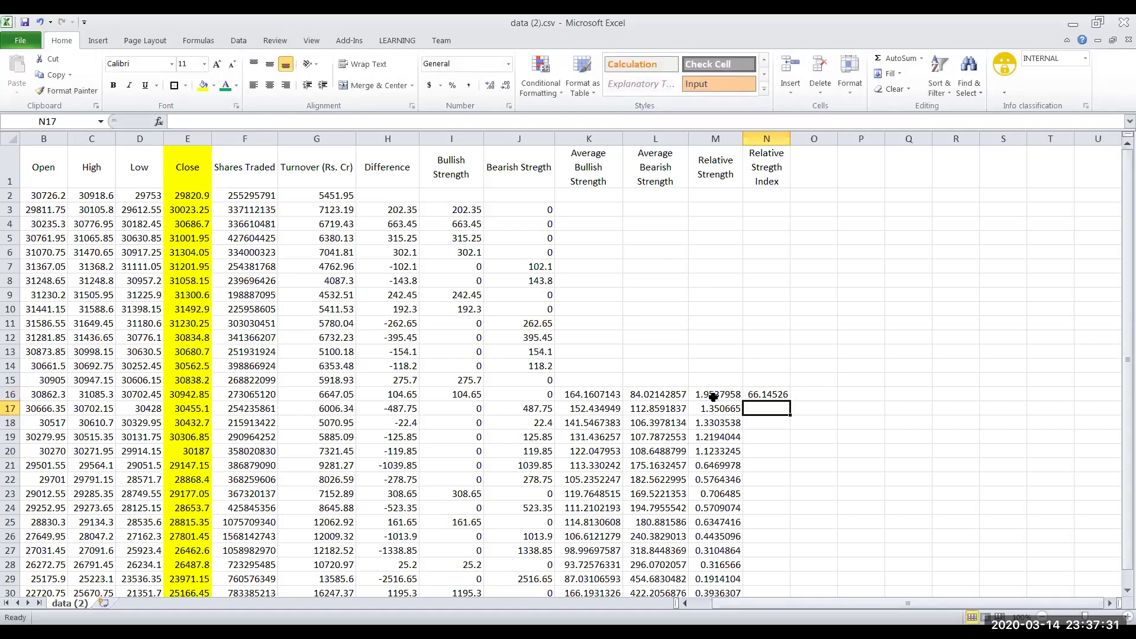
# Inspect the relative strength index formula in N16 and the relative strength value in M16 that it references.
pyautogui.click(769, 395)
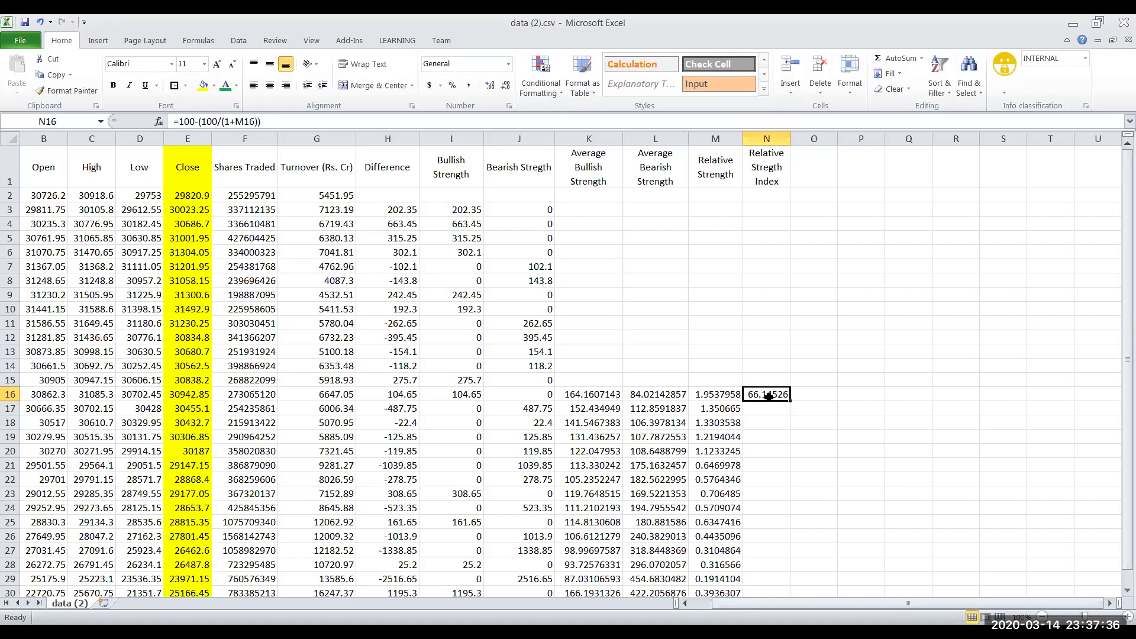
pyautogui.doubleClick(769, 395)
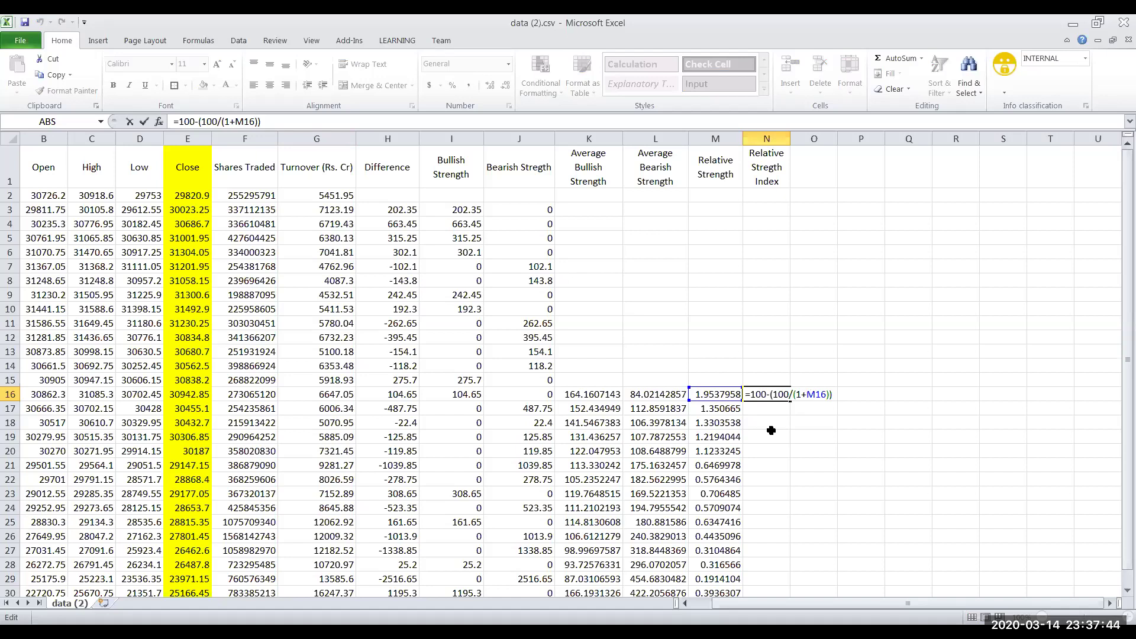
pyautogui.hotkey('ctrl', 'Return')
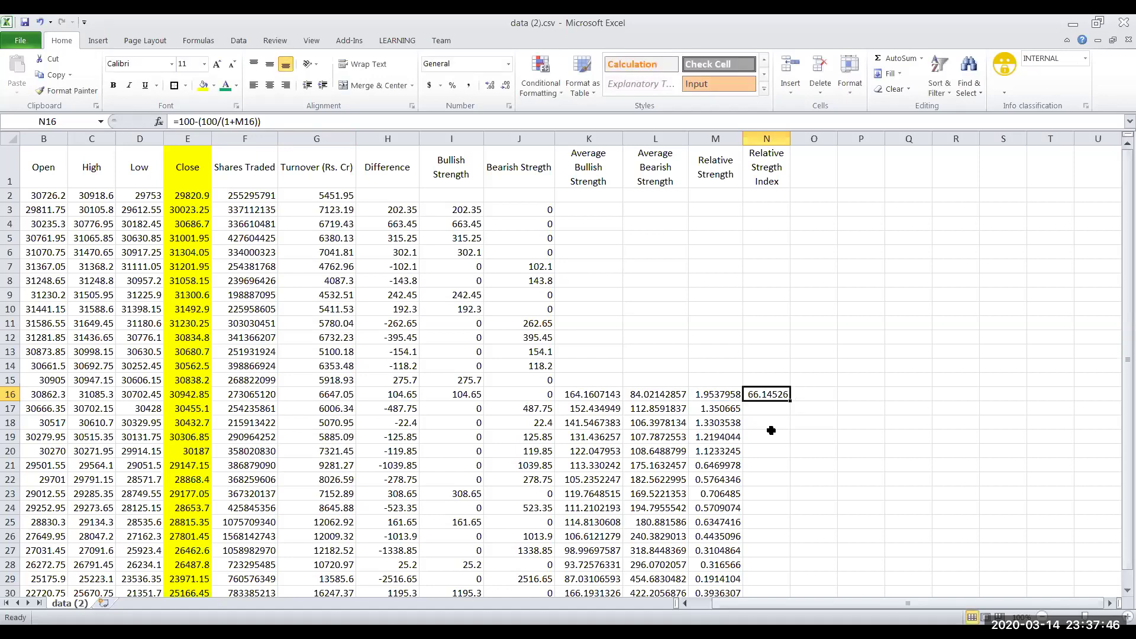
pyautogui.click(722, 394)
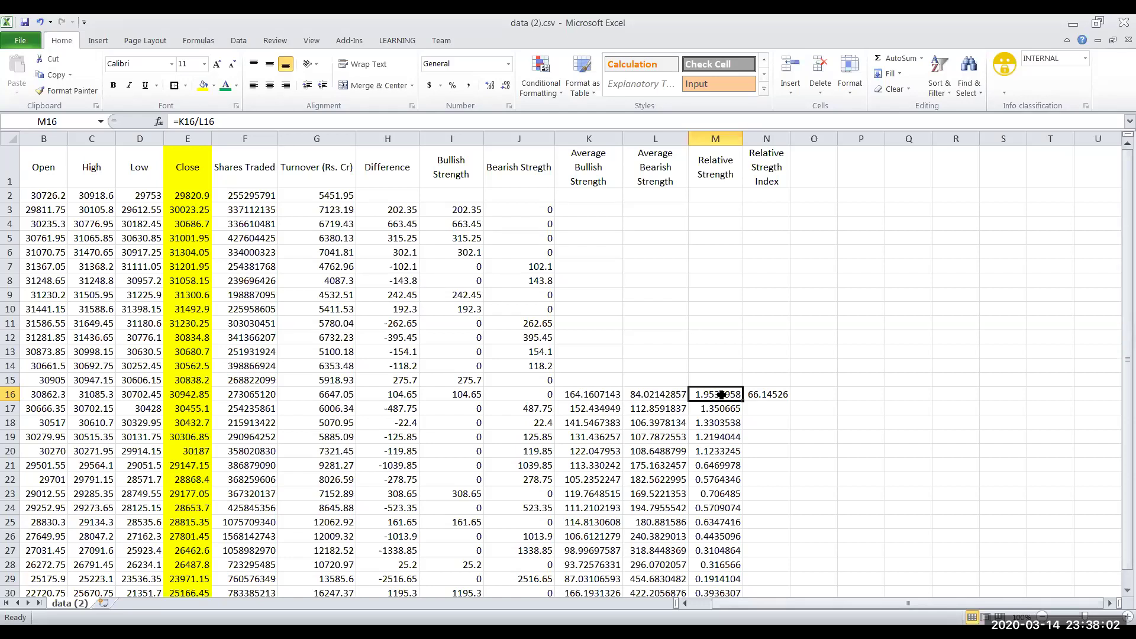
# Reduce the formula in N16 to =(100/(1+M16)) to show the subtracted term on its own.
pyautogui.doubleClick(775, 395)
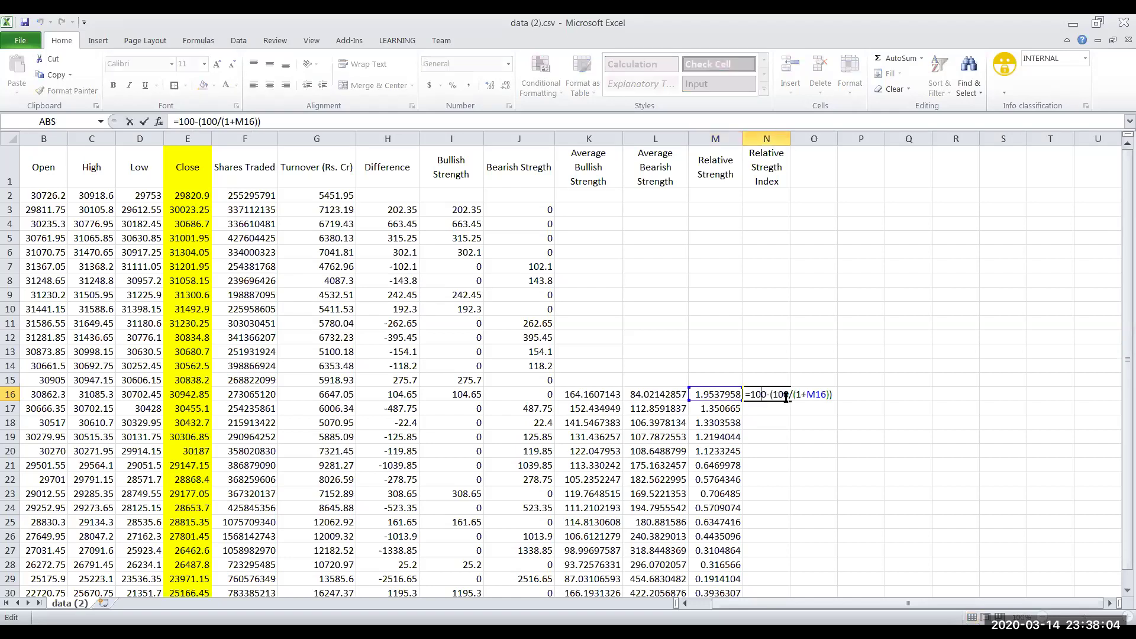
pyautogui.moveTo(770, 396); pyautogui.dragTo(747, 395)
pyautogui.press('BackSpace')
pyautogui.press('Return')
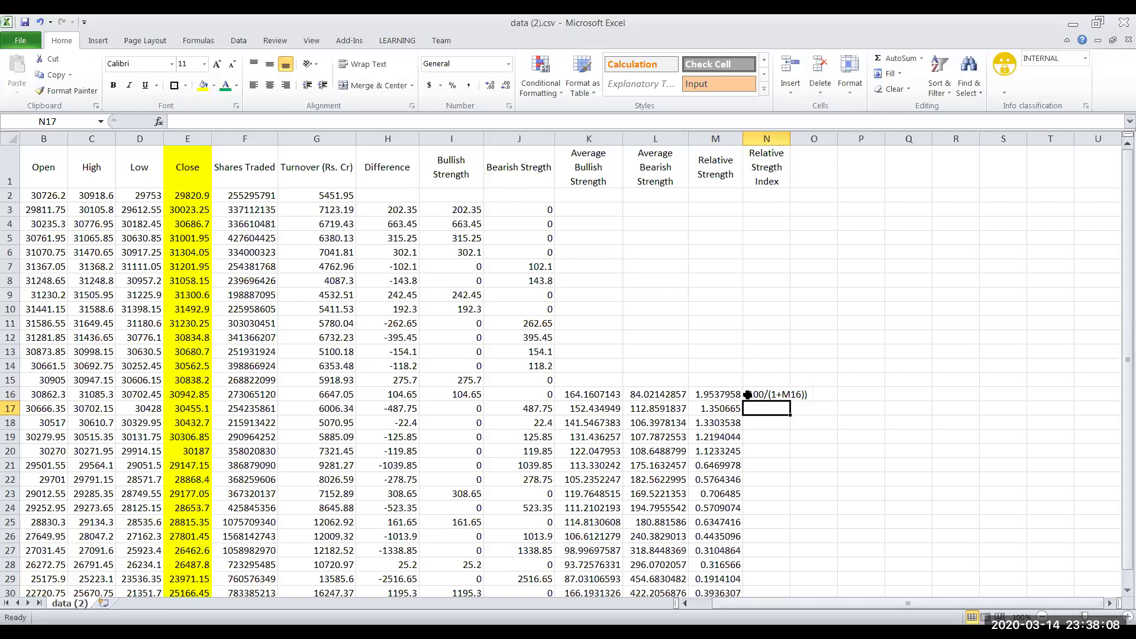
pyautogui.doubleClick(747, 395)
pyautogui.write('=')
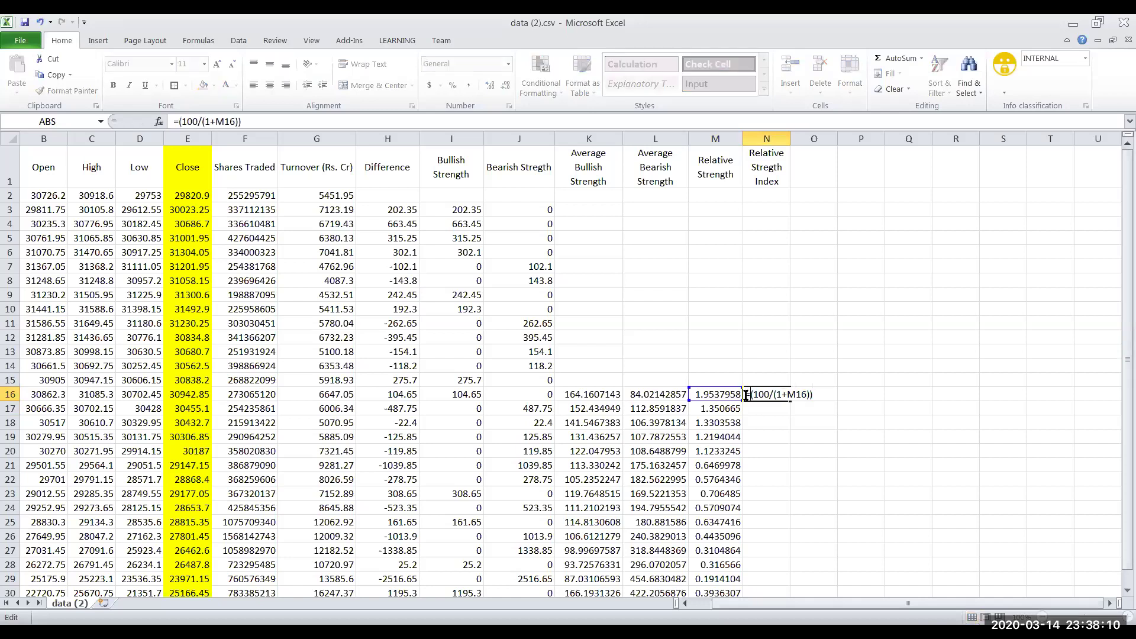
pyautogui.press('Return')
pyautogui.click(759, 393)
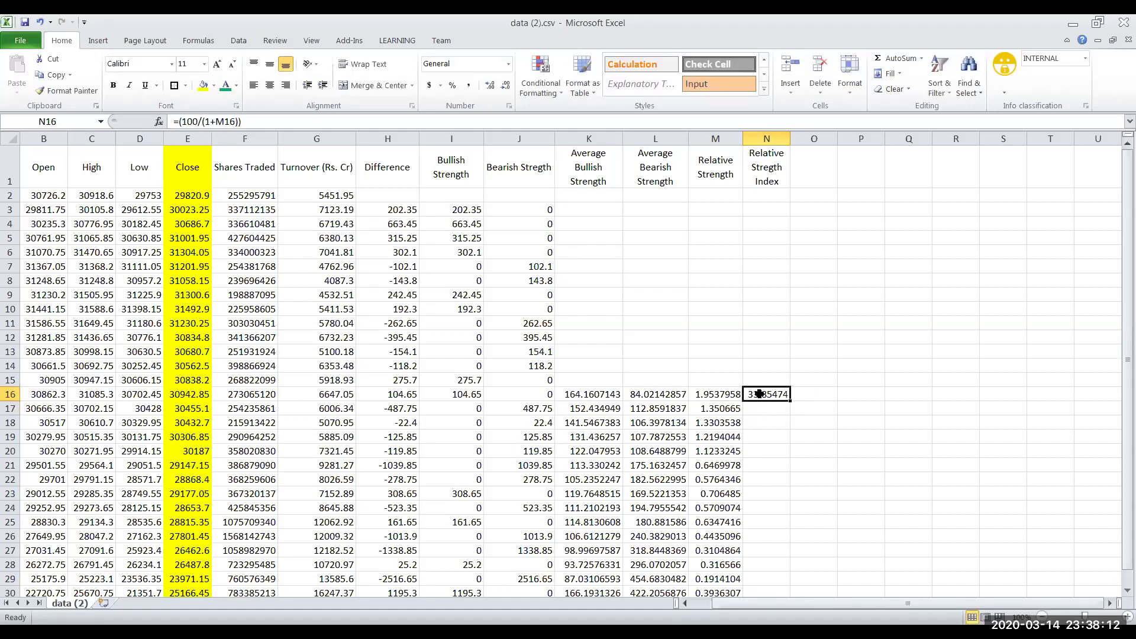
# Restore the relative strength index formula in N16 to =100-(100/(1+M16)).
pyautogui.doubleClick(759, 393)
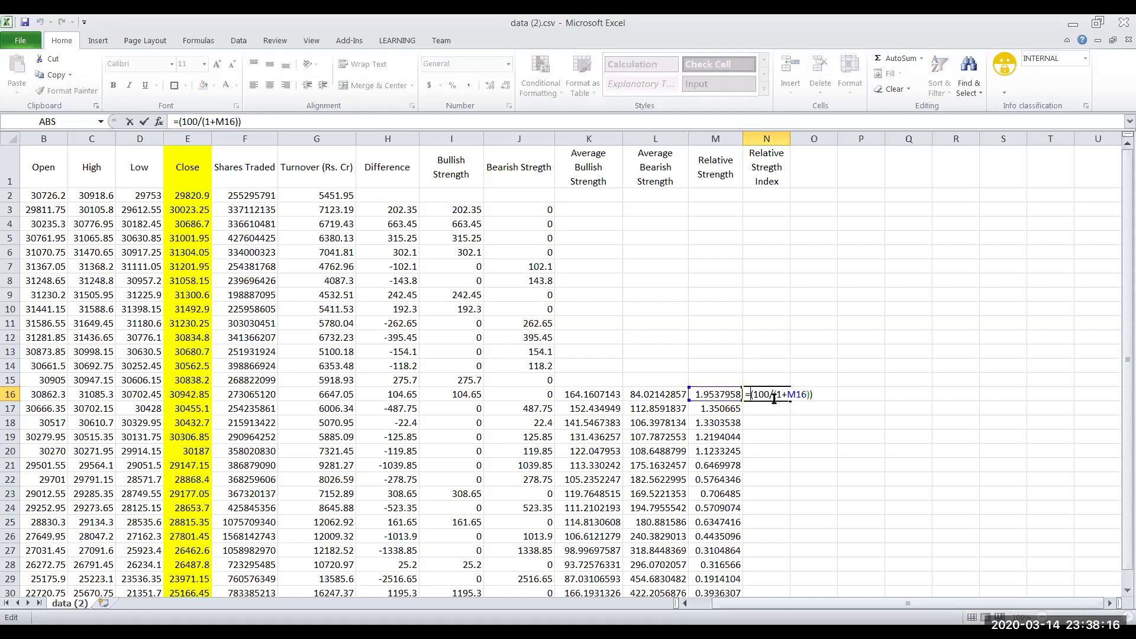
pyautogui.click(774, 398)
pyautogui.click(749, 394)
pyautogui.write('100-')
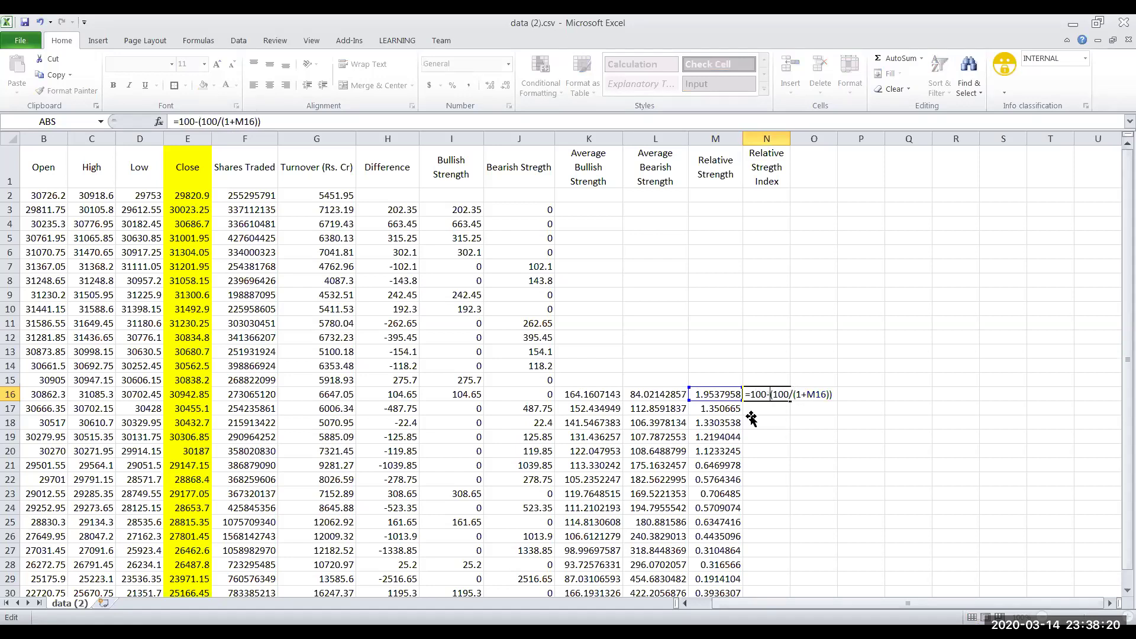
pyautogui.press('Return')
pyautogui.click(769, 394)
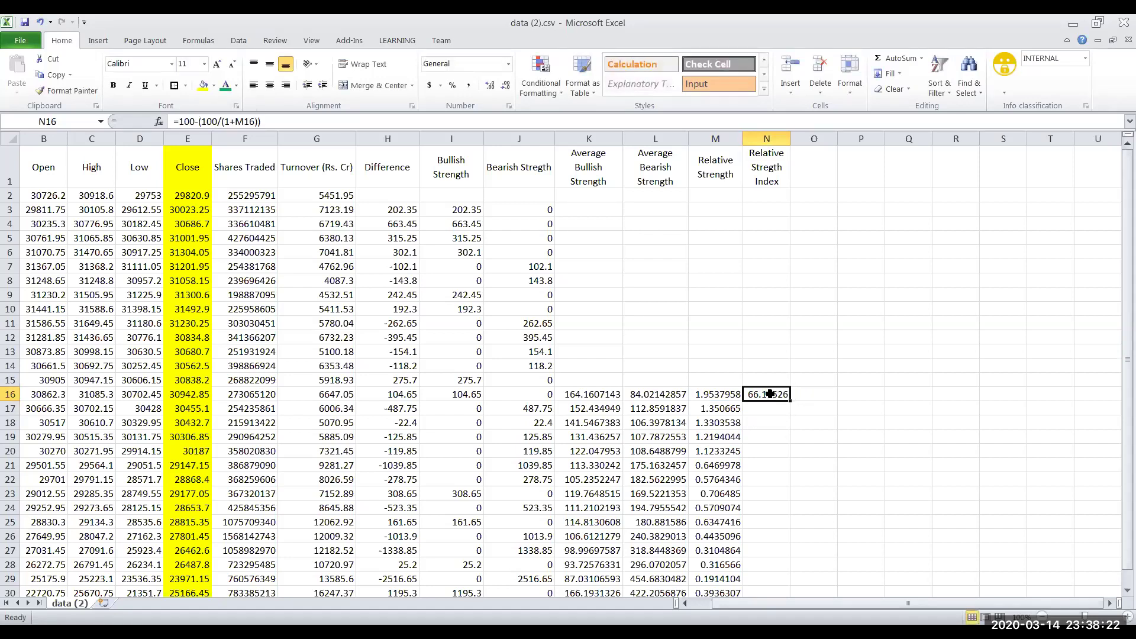
# Examine how the division 100/(1+M16) inside the N16 formula uses the relative strength in M16.
pyautogui.click(706, 397)
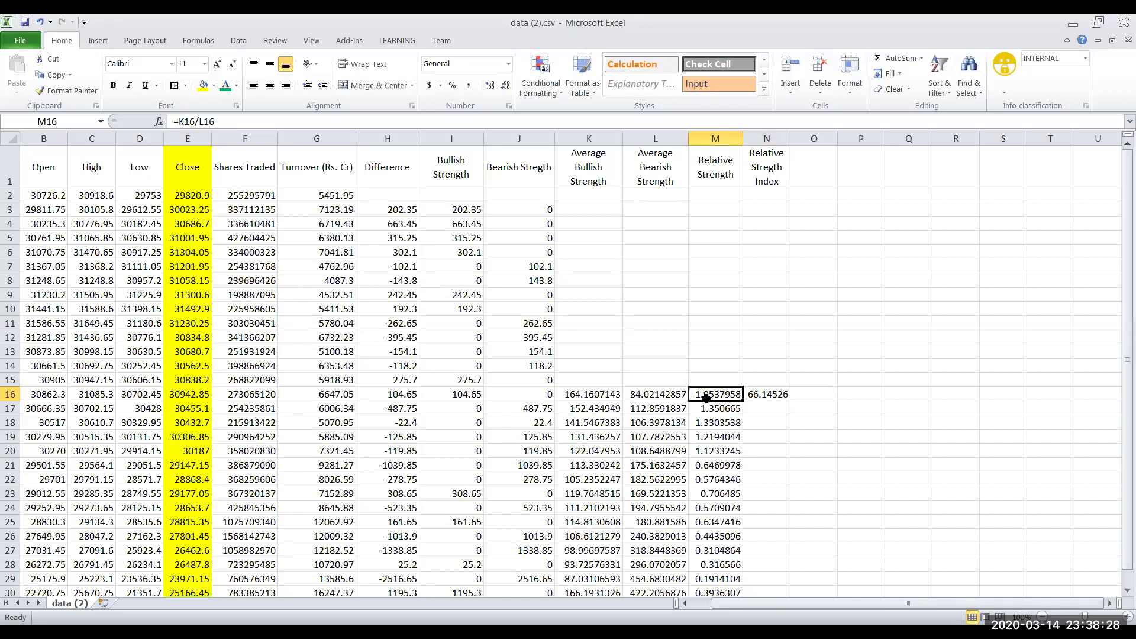
pyautogui.click(769, 393)
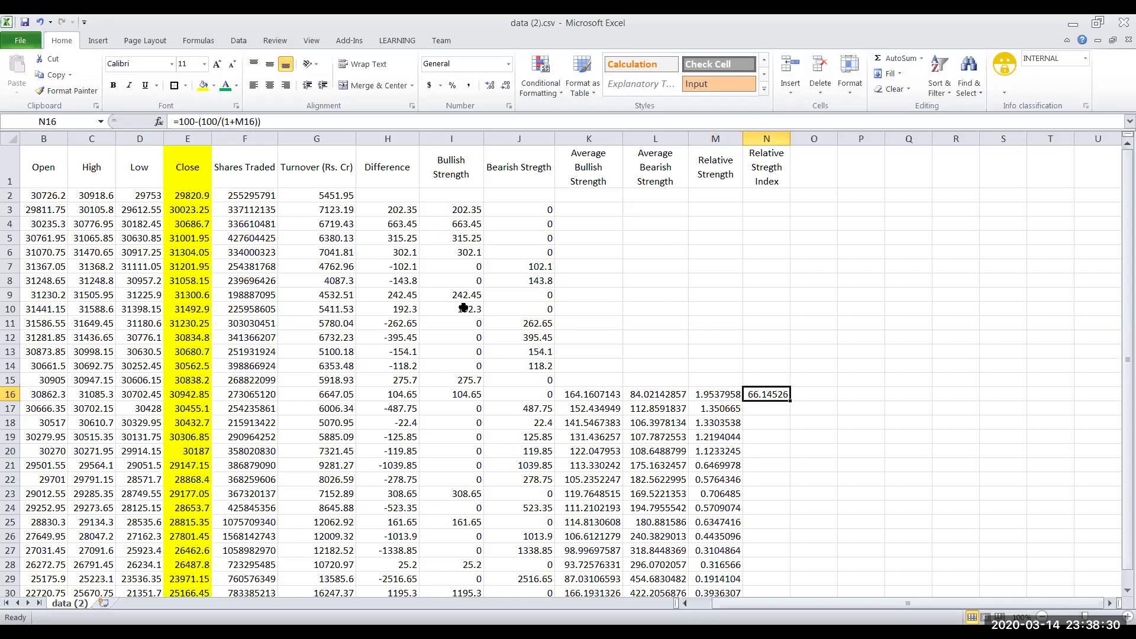
pyautogui.click(225, 122)
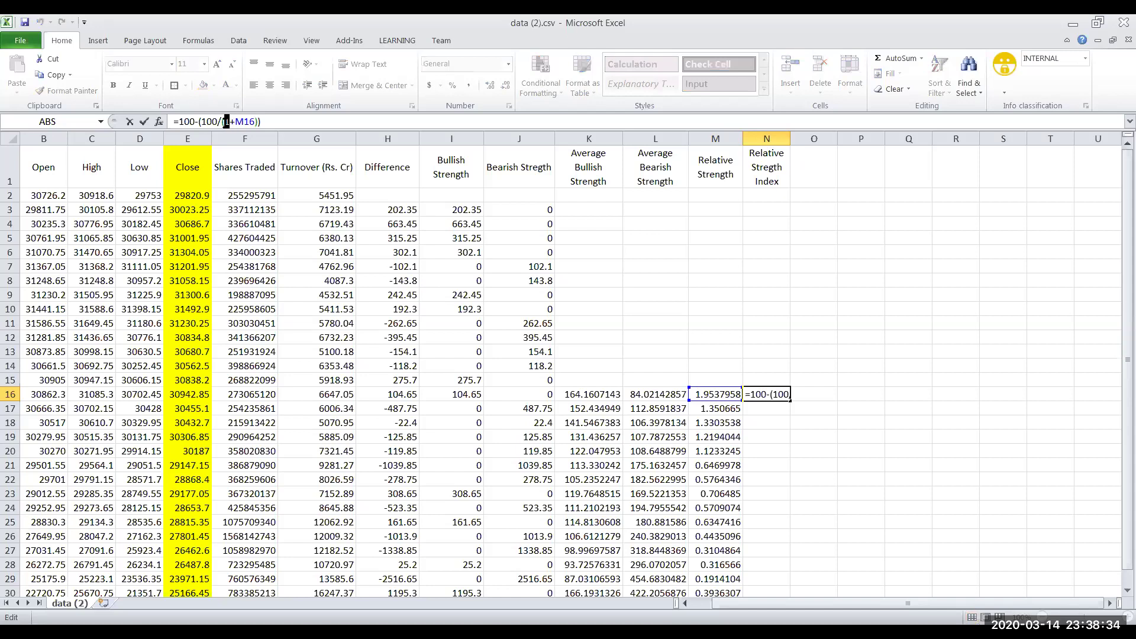
pyautogui.click(208, 122)
pyautogui.moveTo(210, 123); pyautogui.dragTo(218, 122)
pyautogui.click(220, 122)
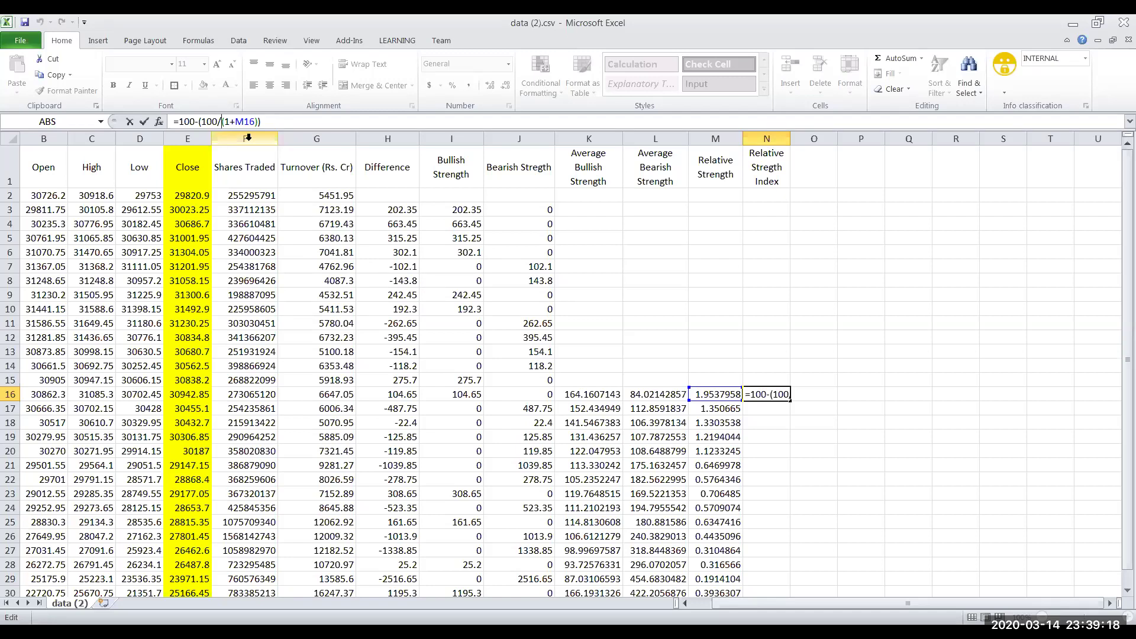
pyautogui.press('Return')
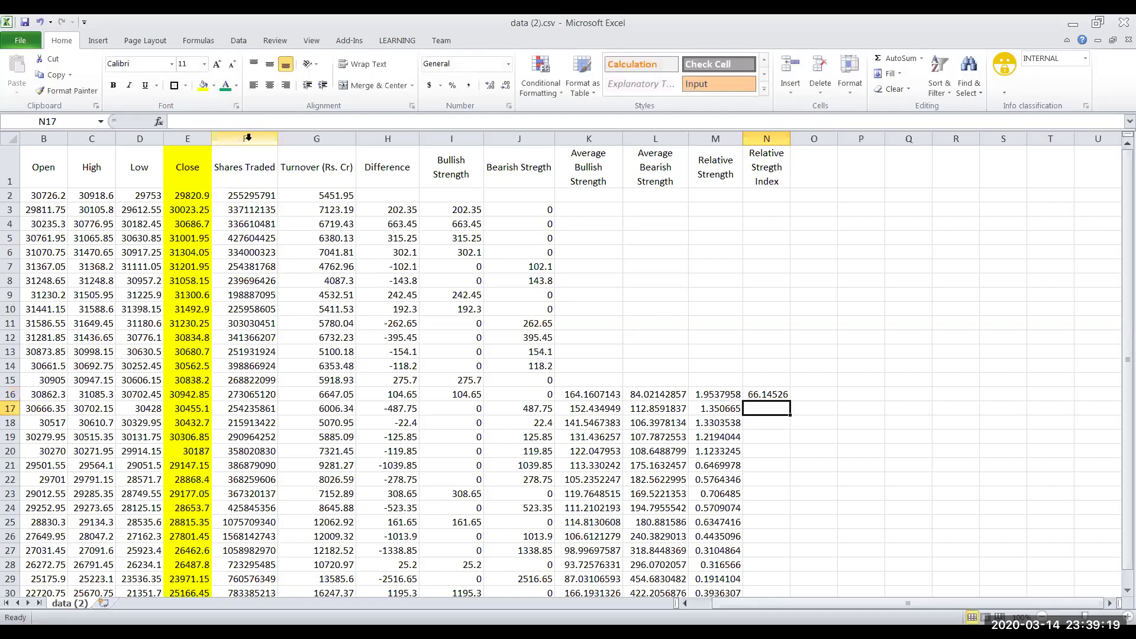
# Fill the relative strength index formula from N16 down to row 30 and check the filled cells.
pyautogui.click(761, 391)
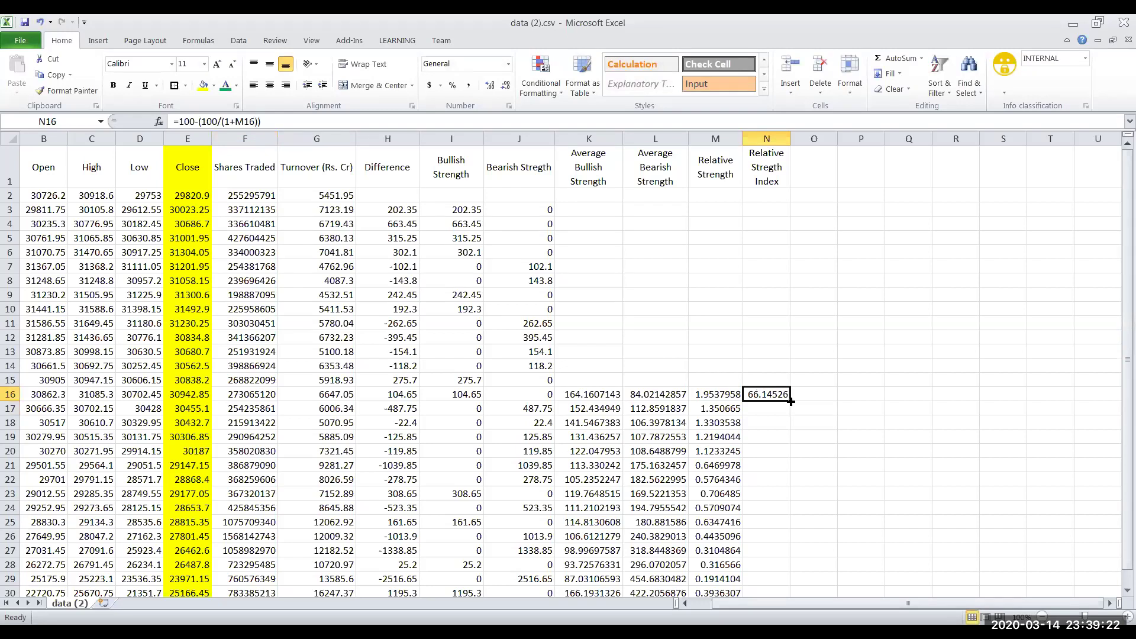
pyautogui.doubleClick(790, 402)
pyautogui.click(757, 396)
pyautogui.click(760, 408)
pyautogui.moveTo(1122, 439); pyautogui.dragTo(1121, 461)
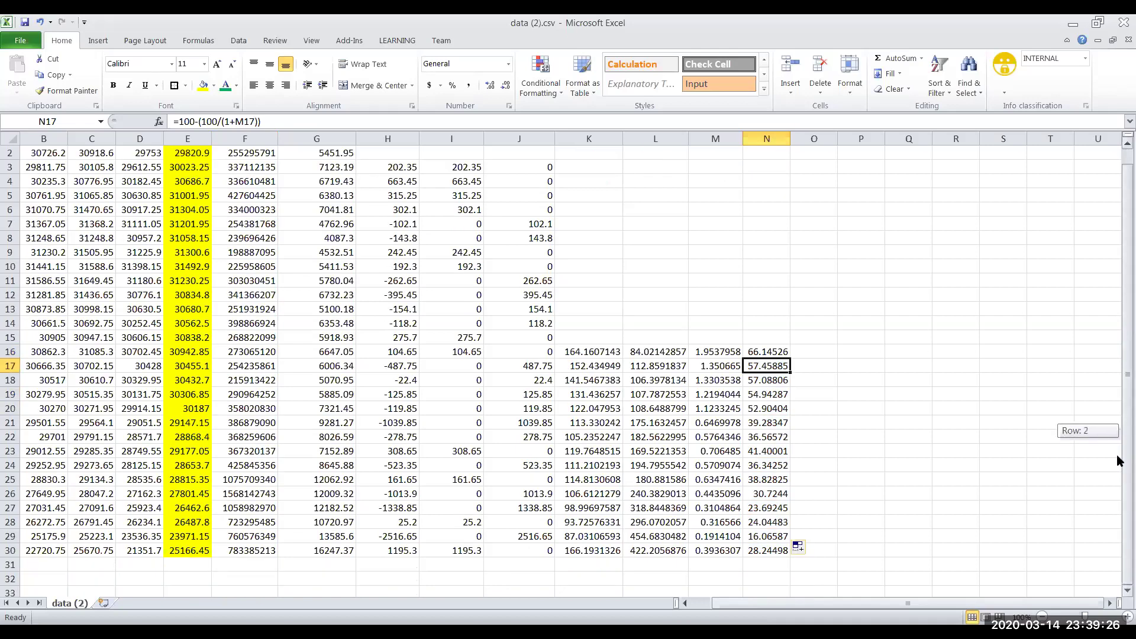
pyautogui.click(758, 538)
pyautogui.click(758, 552)
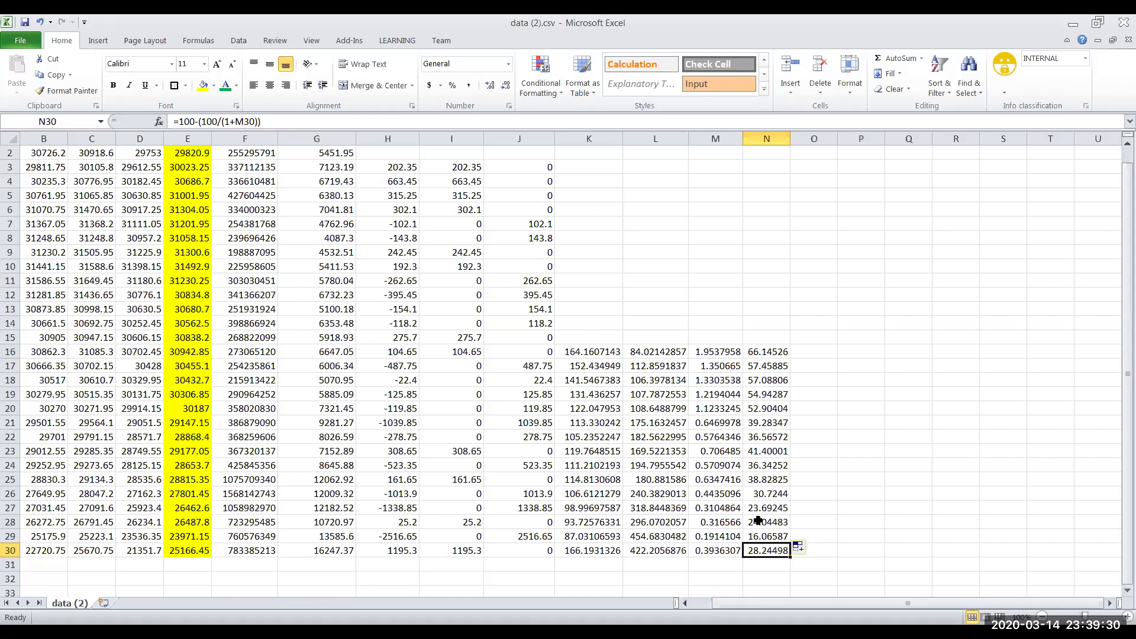
pyautogui.click(762, 350)
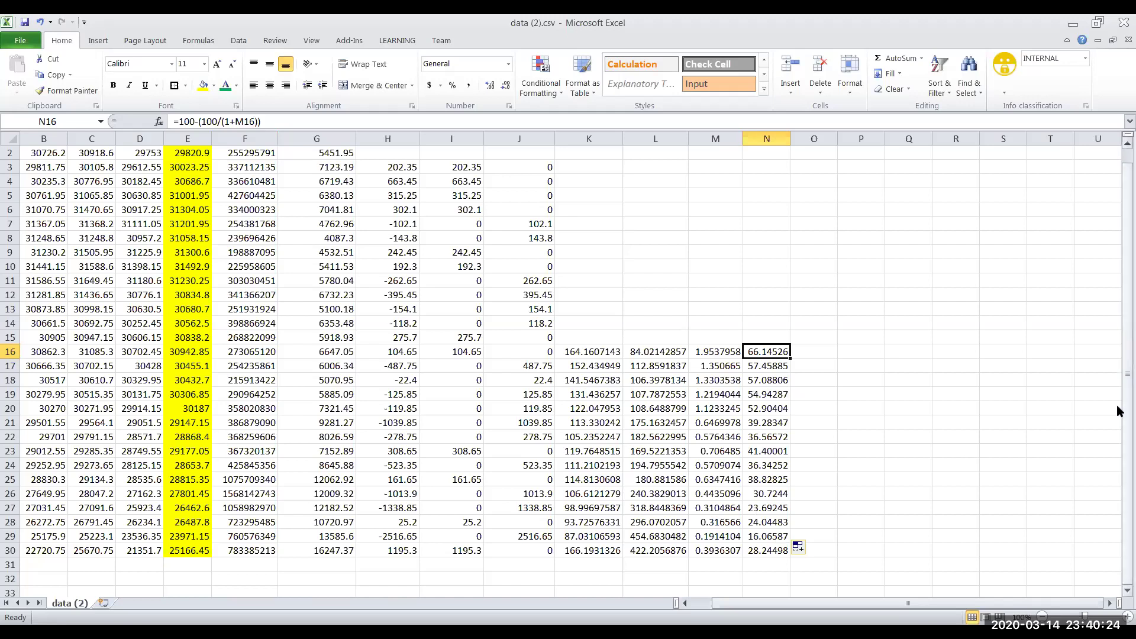
# Apply the Green - Yellow - Red Color Scale conditional formatting to the relative strength index values in N16:N30.
pyautogui.moveTo(1125, 406); pyautogui.dragTo(1124, 391)
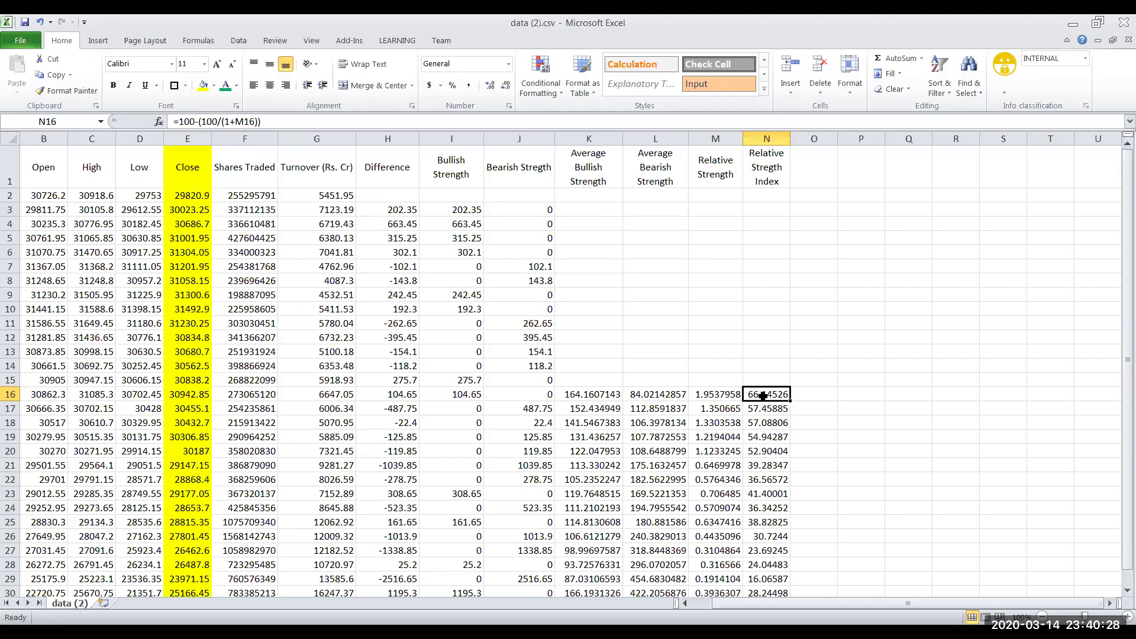
pyautogui.moveTo(764, 395); pyautogui.dragTo(765, 473)
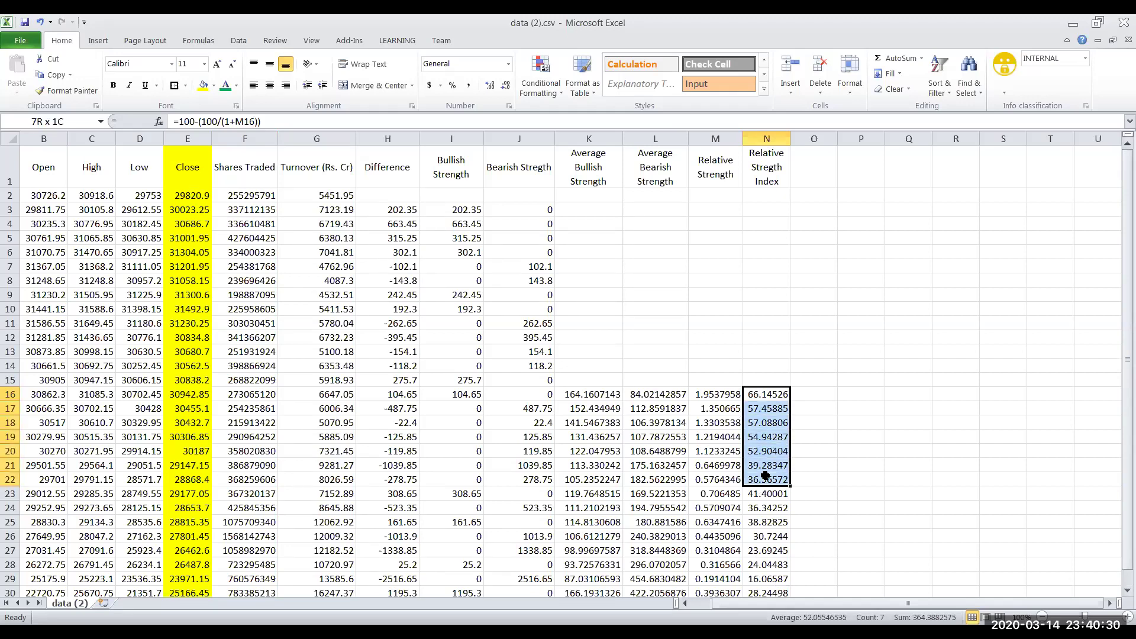
pyautogui.click(765, 468)
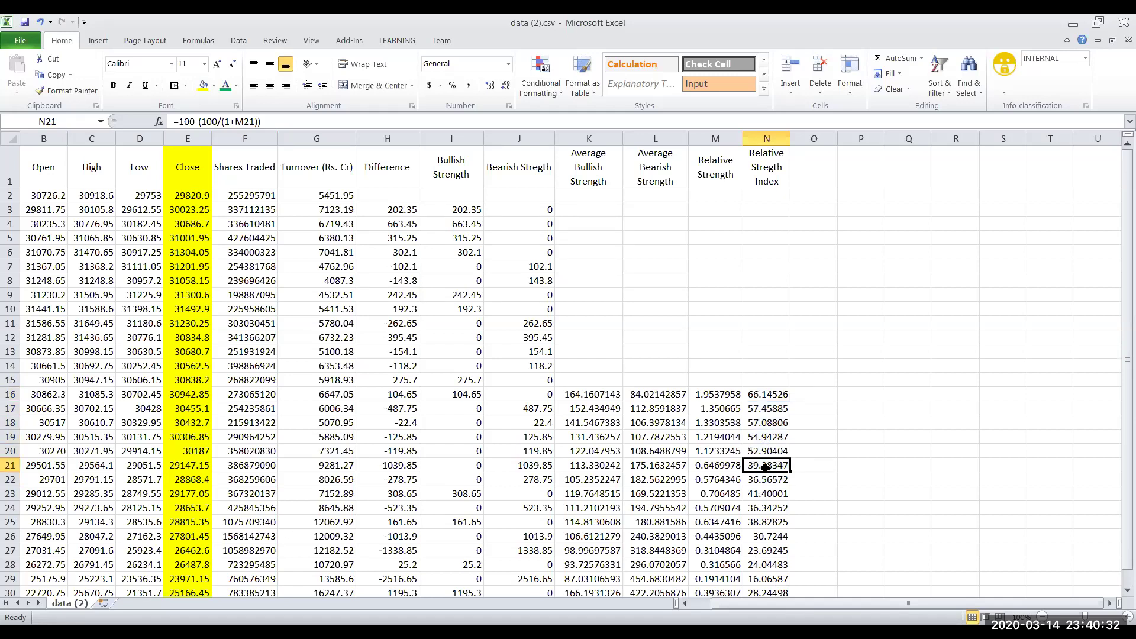
pyautogui.moveTo(766, 467); pyautogui.dragTo(766, 474)
pyautogui.moveTo(765, 392); pyautogui.dragTo(764, 558)
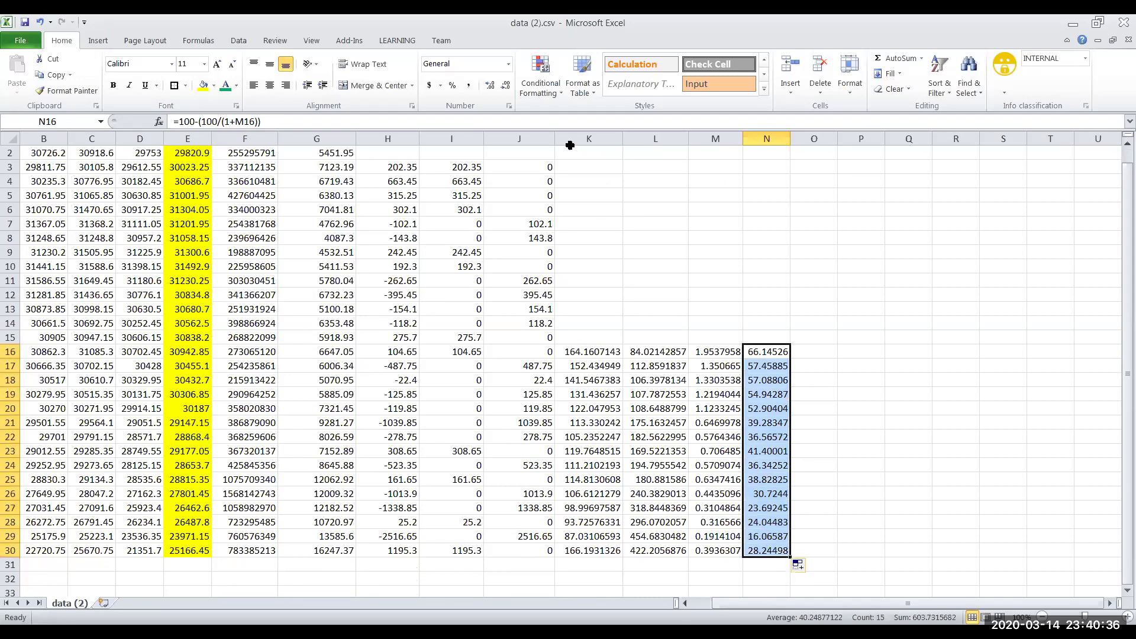
pyautogui.click(545, 88)
pyautogui.moveTo(628, 213)
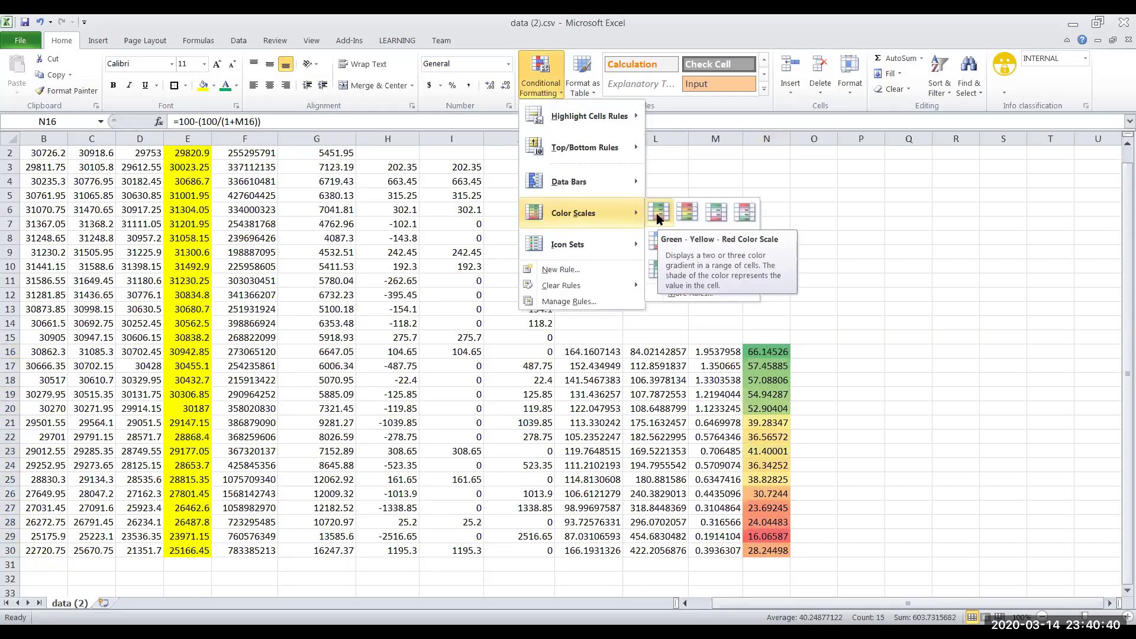
pyautogui.click(759, 423)
# Compare the index values in N16 and N29, and check the 12-Mar-20 data in row 29.
pyautogui.click(758, 353)
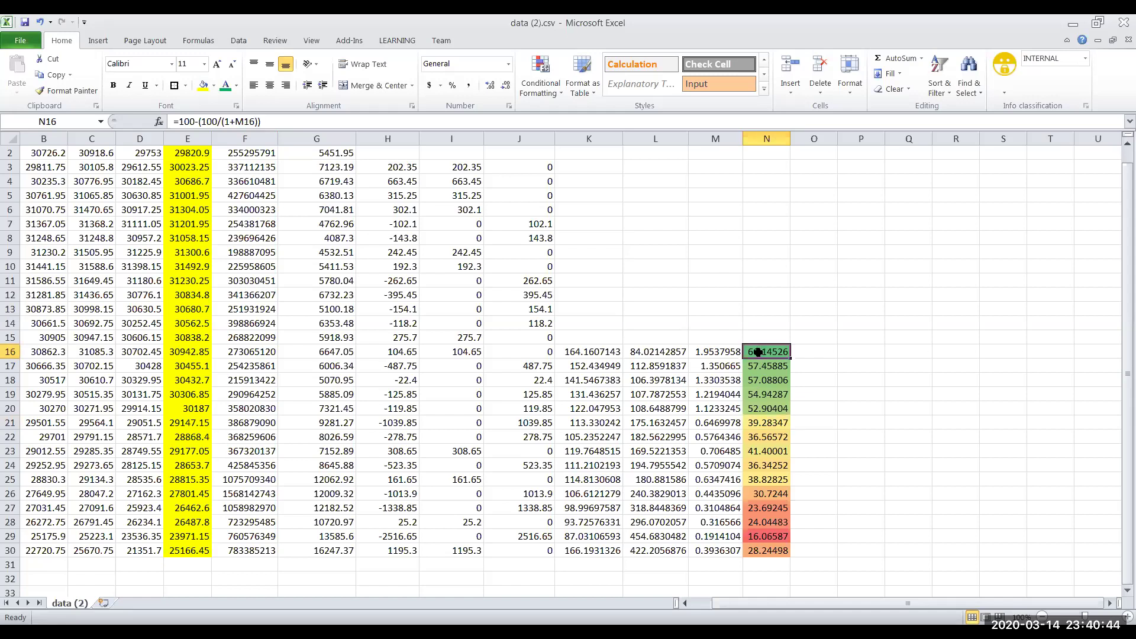
pyautogui.click(757, 535)
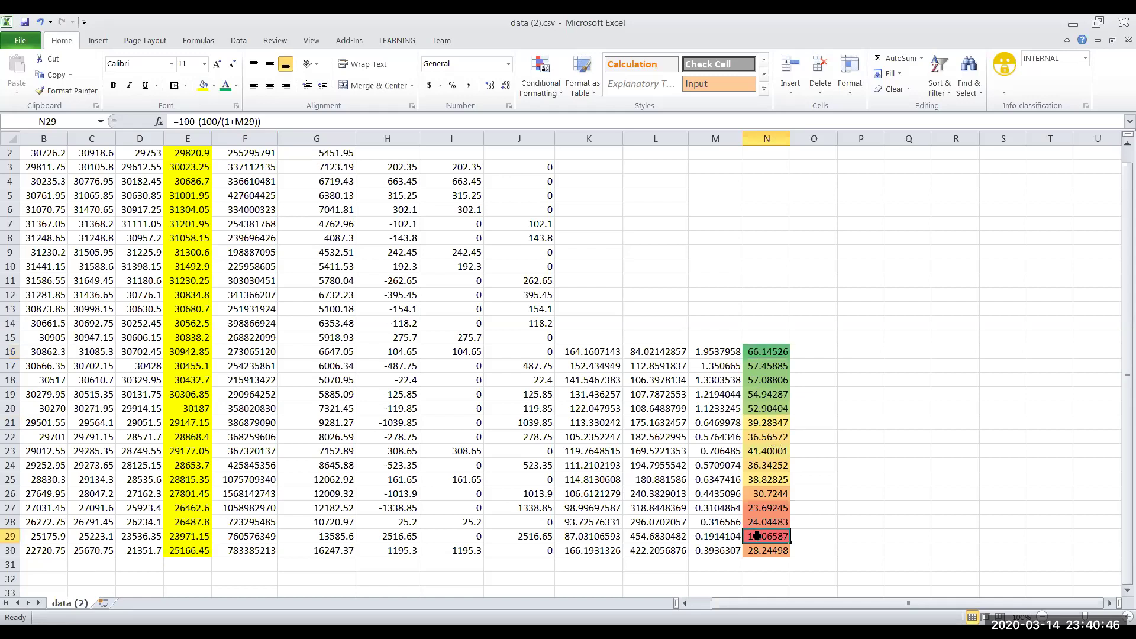
pyautogui.moveTo(716, 603); pyautogui.dragTo(689, 603)
pyautogui.click(13, 535)
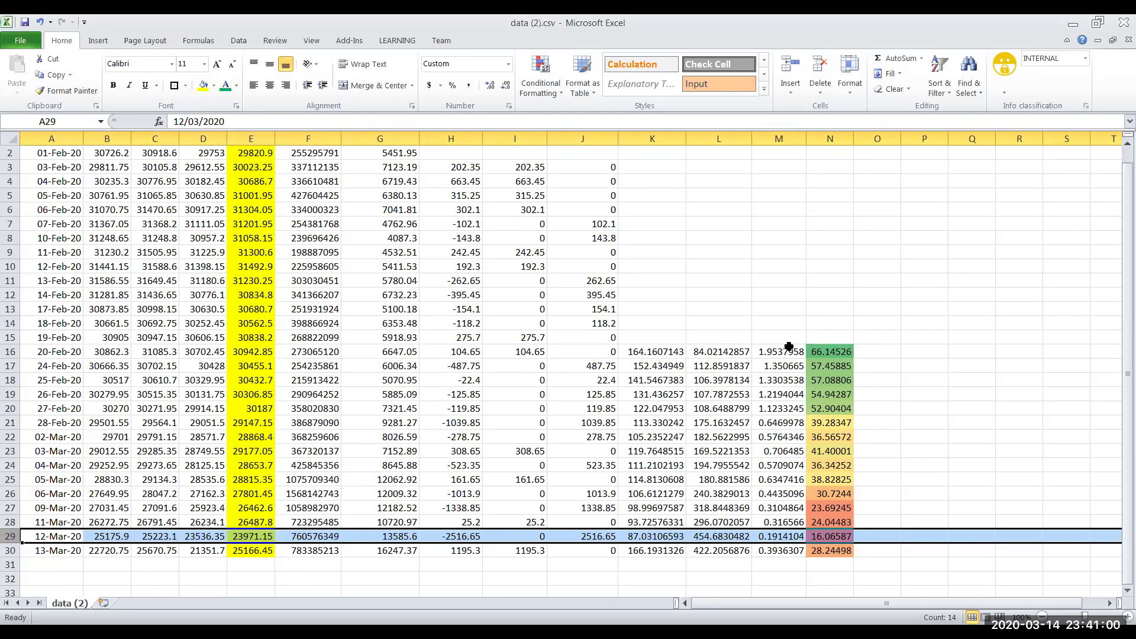
# Review the dates in A16:A30 against the index values in N16 and N29, and the blank index cells above row 16.
pyautogui.moveTo(59, 352); pyautogui.dragTo(59, 551)
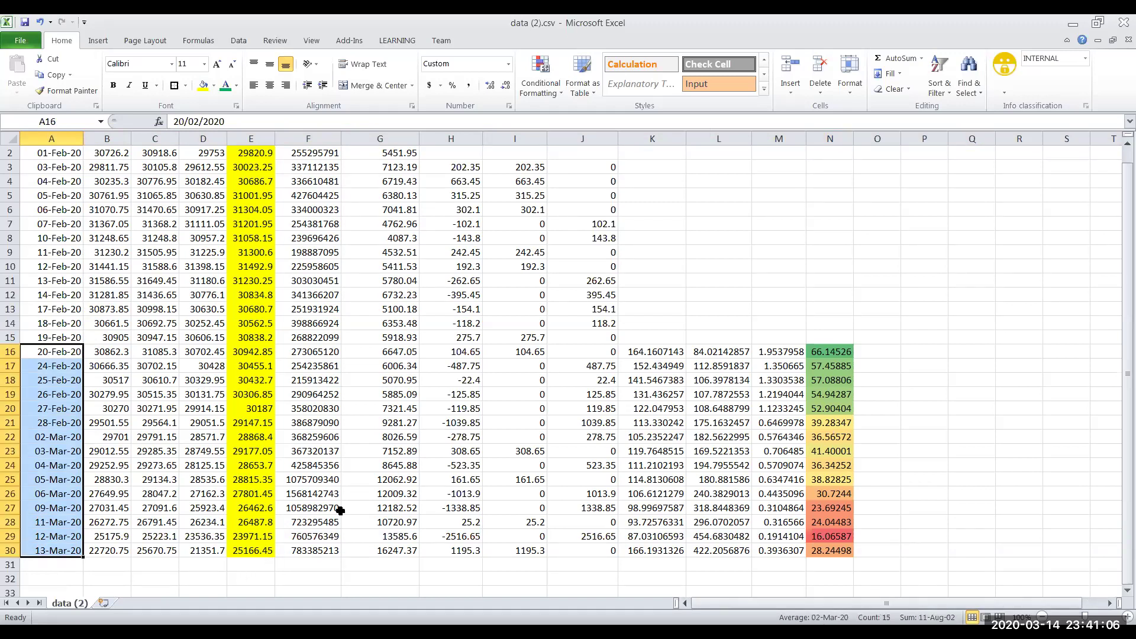
pyautogui.click(824, 351)
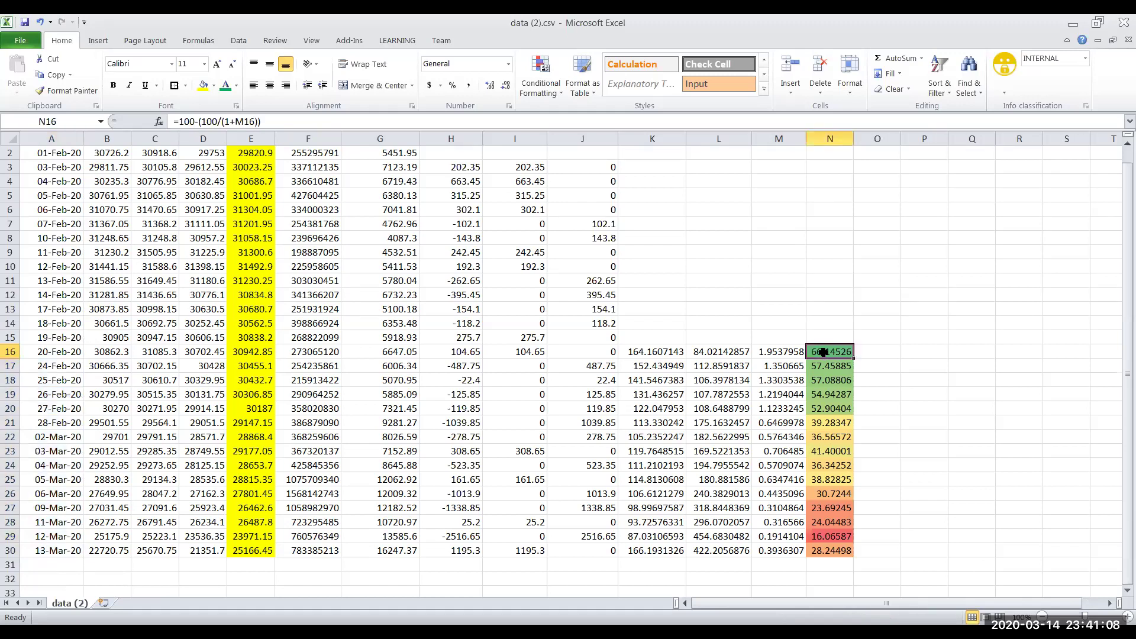
pyautogui.click(824, 536)
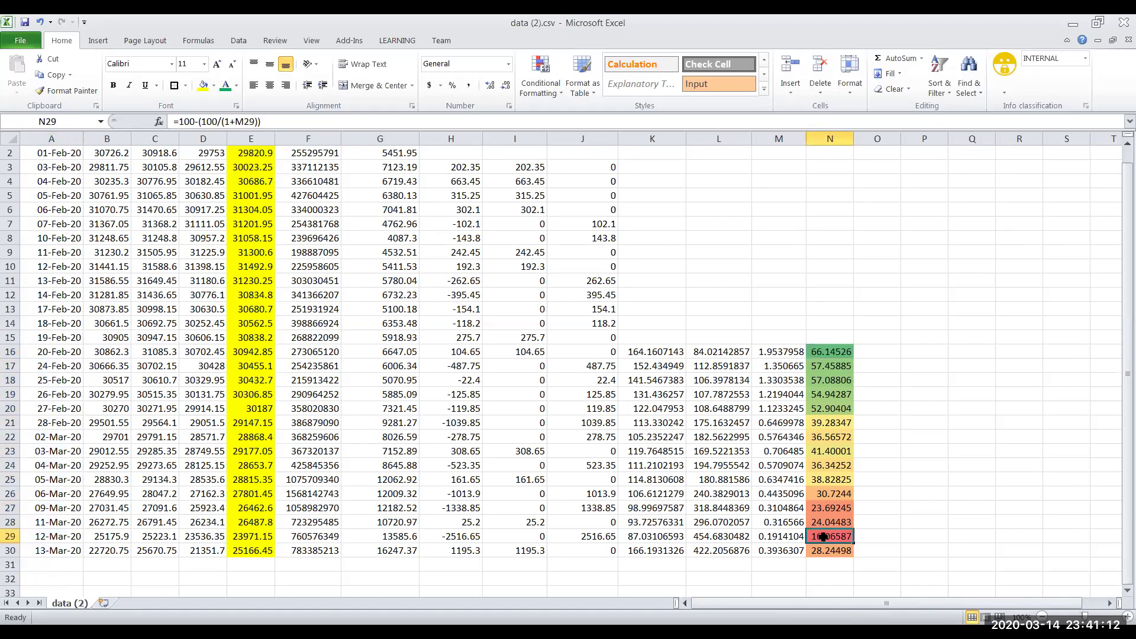
pyautogui.click(826, 351)
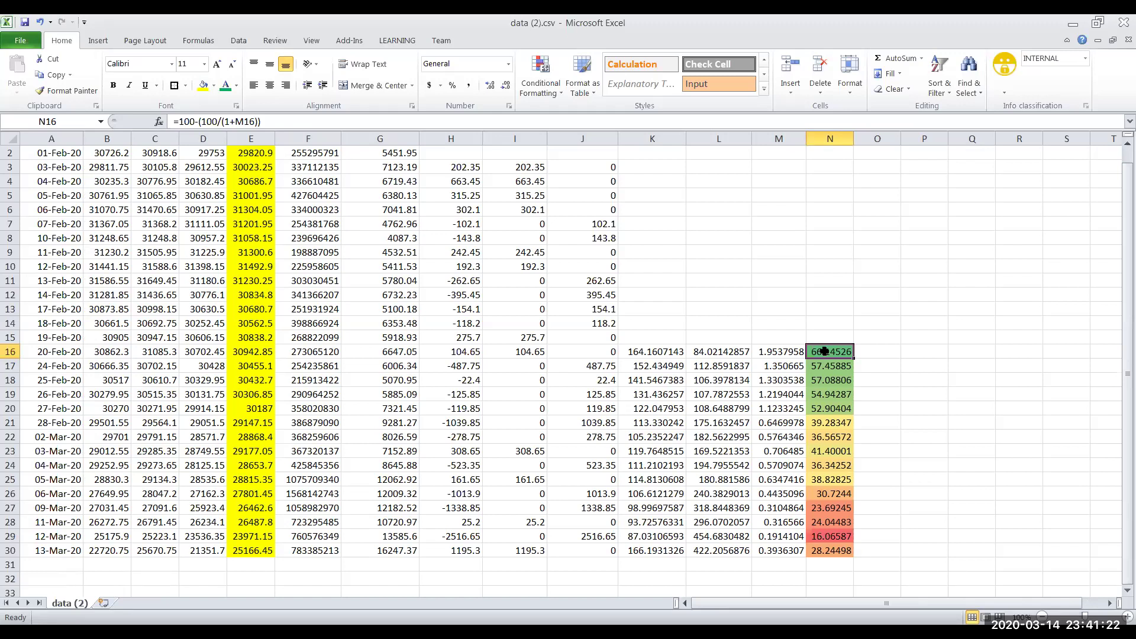
pyautogui.moveTo(824, 337); pyautogui.dragTo(824, 157)
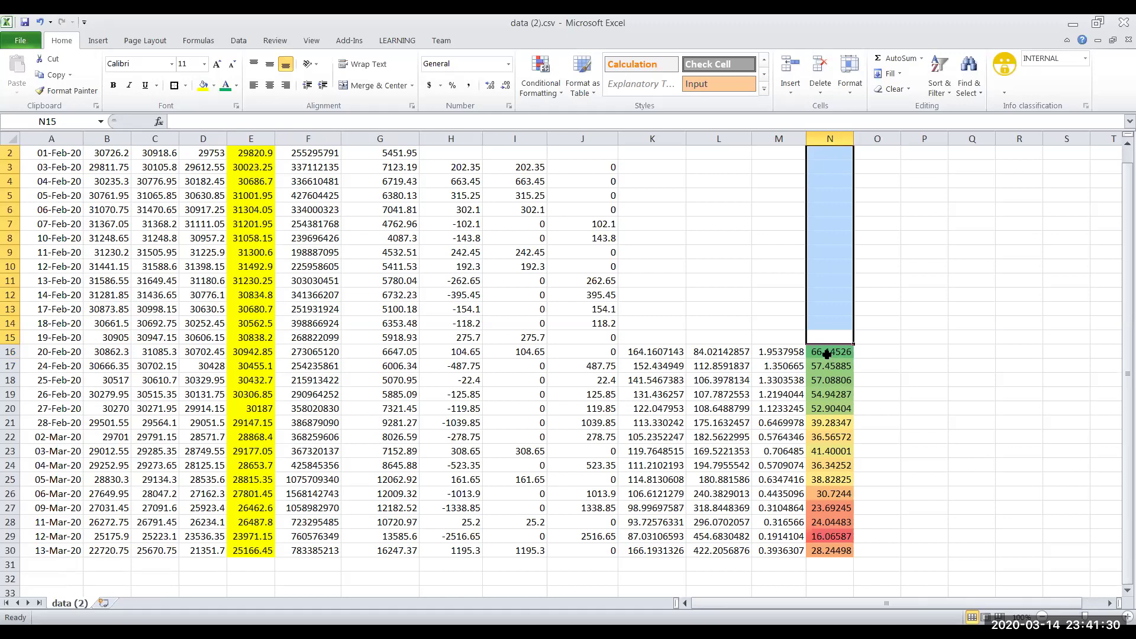
pyautogui.click(827, 354)
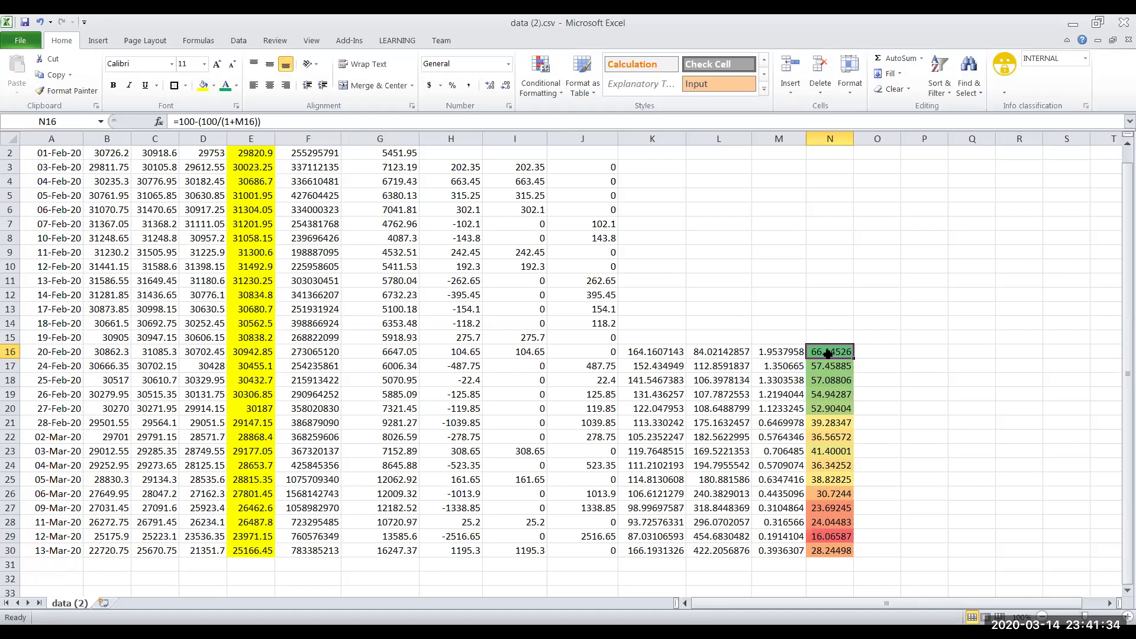
pyautogui.click(828, 538)
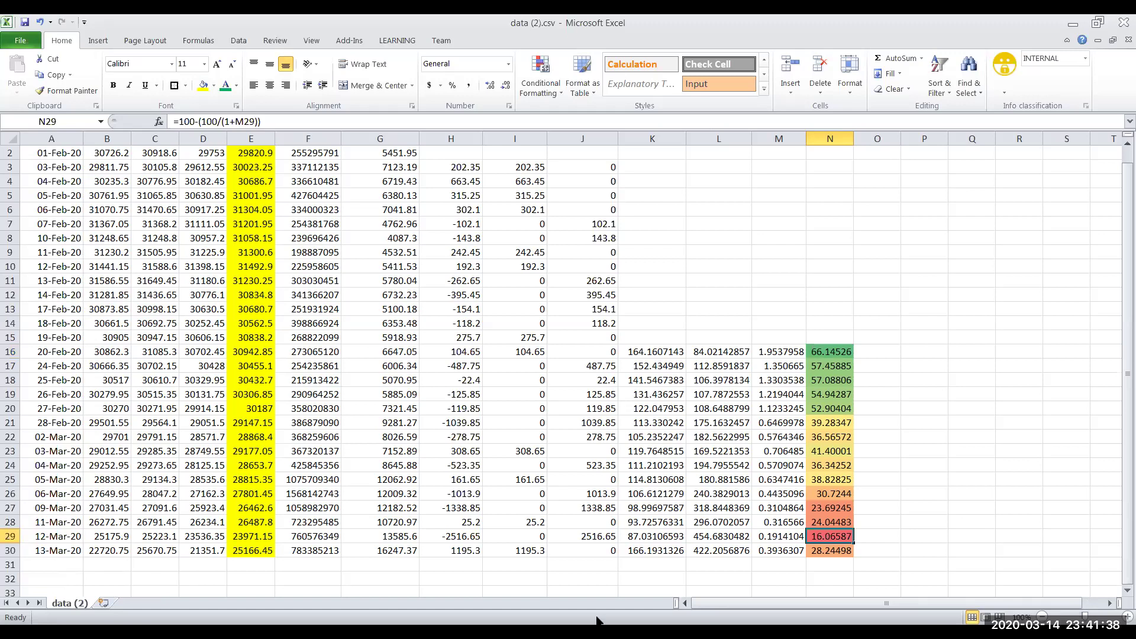
# Switch to the NIFTY BANK chart in Zerodha Kite and set the EMA indicator's length to 14.
pyautogui.click(1116, 626)
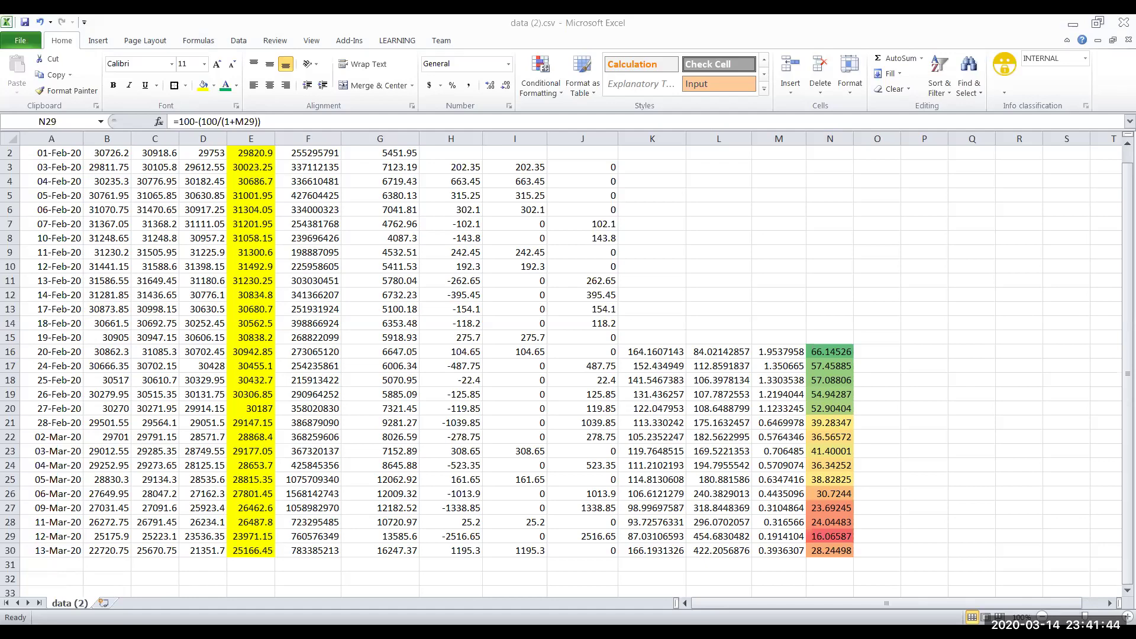
pyautogui.hotkey('alt', 'Tab')
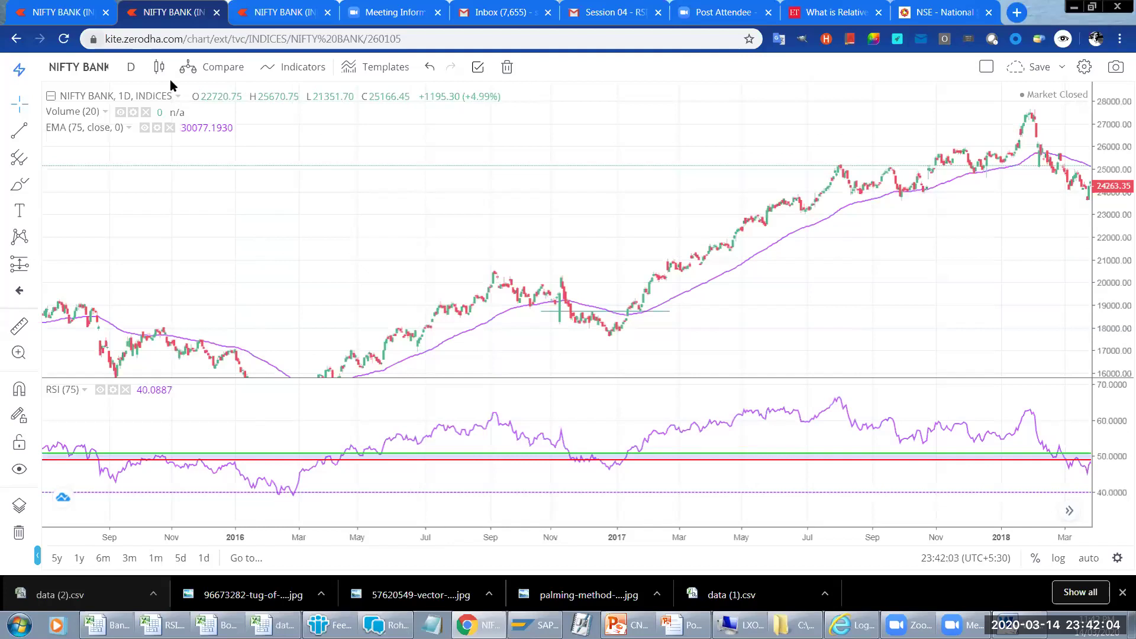
pyautogui.click(145, 129)
pyautogui.click(157, 128)
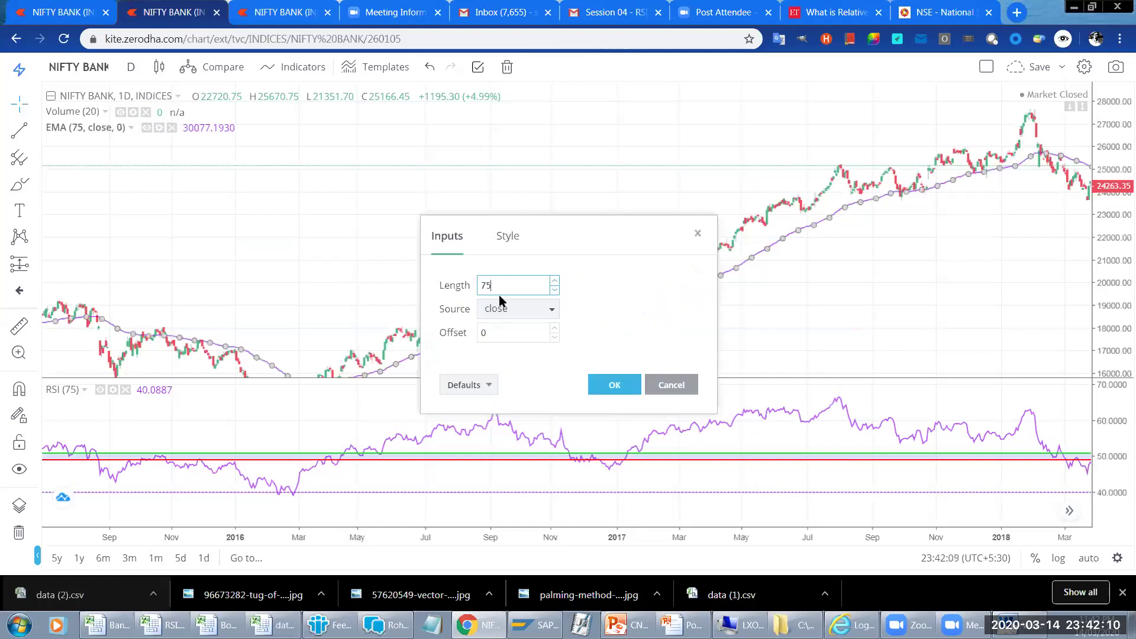
pyautogui.press('BackSpace')
pyautogui.press('BackSpace')
pyautogui.write('14')
pyautogui.press('Return')
# Set the RSI indicator's length to 14.
pyautogui.click(113, 389)
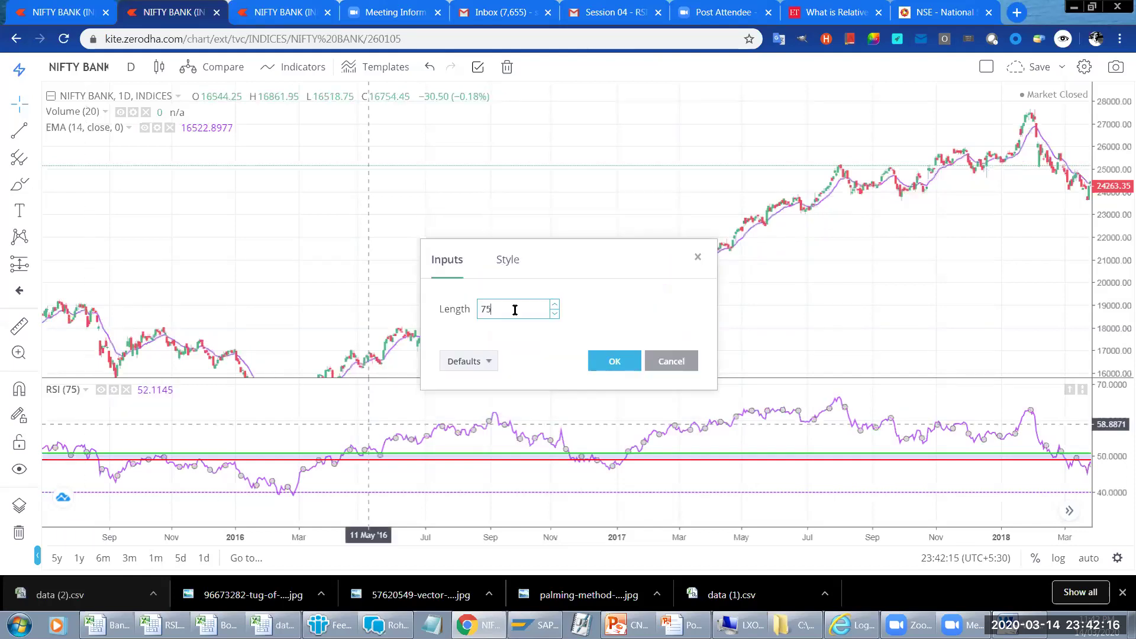
pyautogui.press('BackSpace')
pyautogui.press('BackSpace')
pyautogui.write('14')
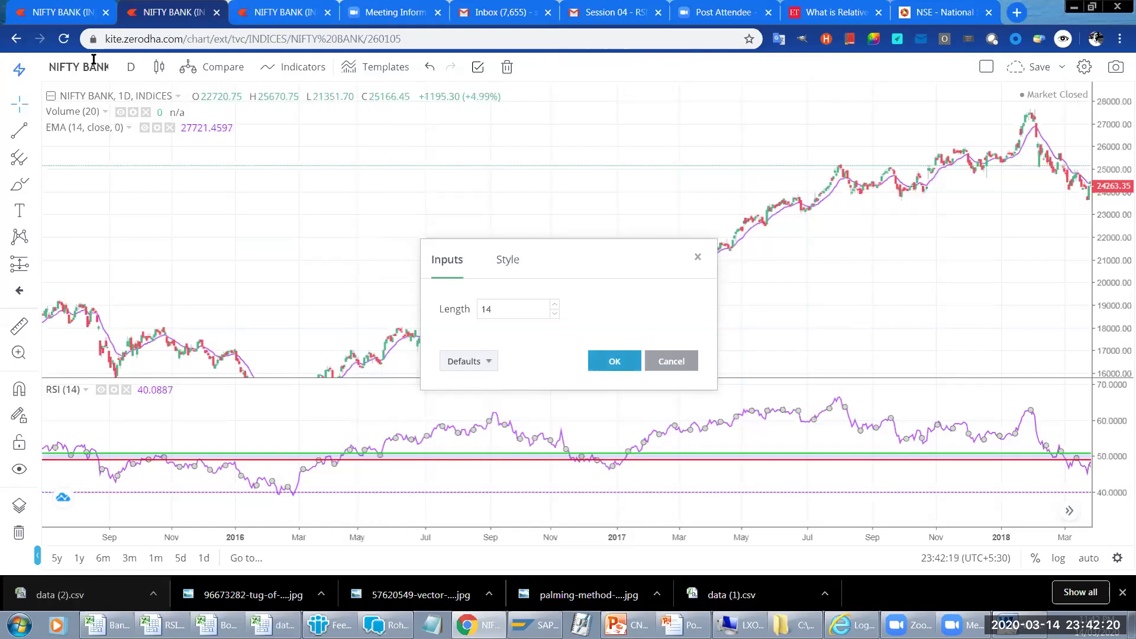
pyautogui.press('Return')
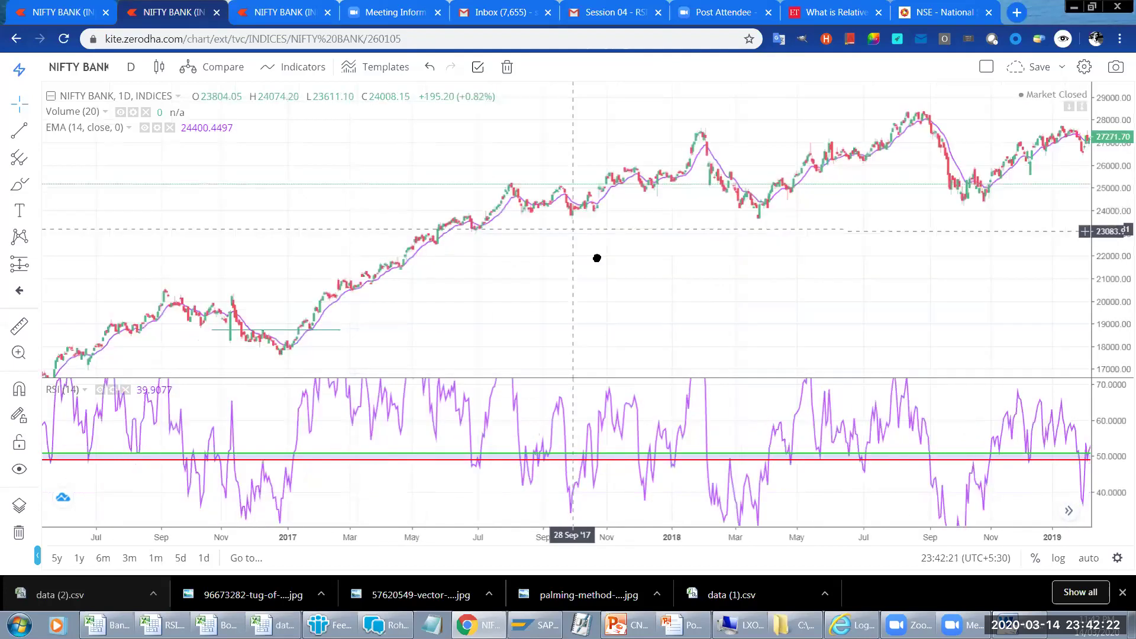
# Examine the most recent NIFTY BANK candles and the RSI curve for February and March 2020 at a readable scale.
pyautogui.hscroll(5, 597, 258)
pyautogui.hscroll(5, 357, 328)
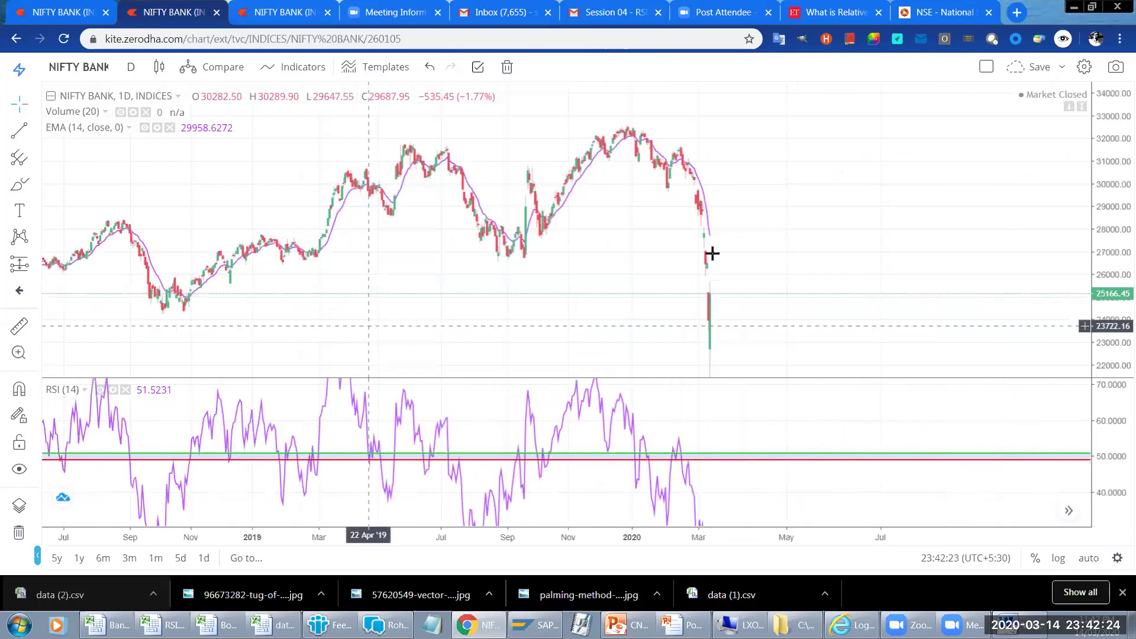
pyautogui.hscroll(3, 1118, 199)
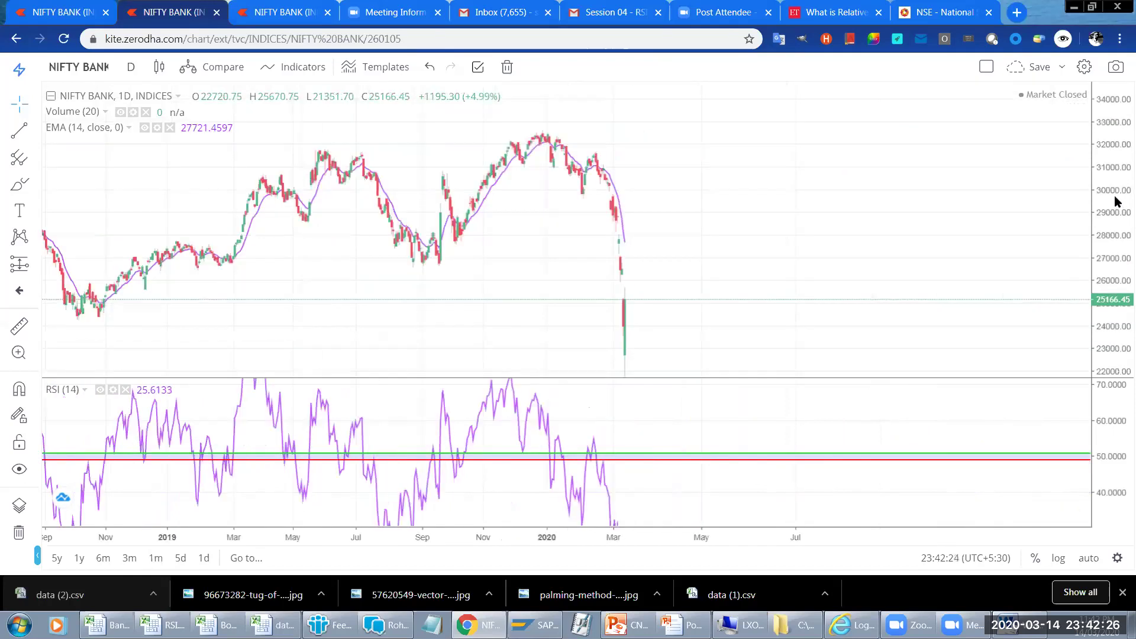
pyautogui.moveTo(1110, 371); pyautogui.dragTo(1106, 473)
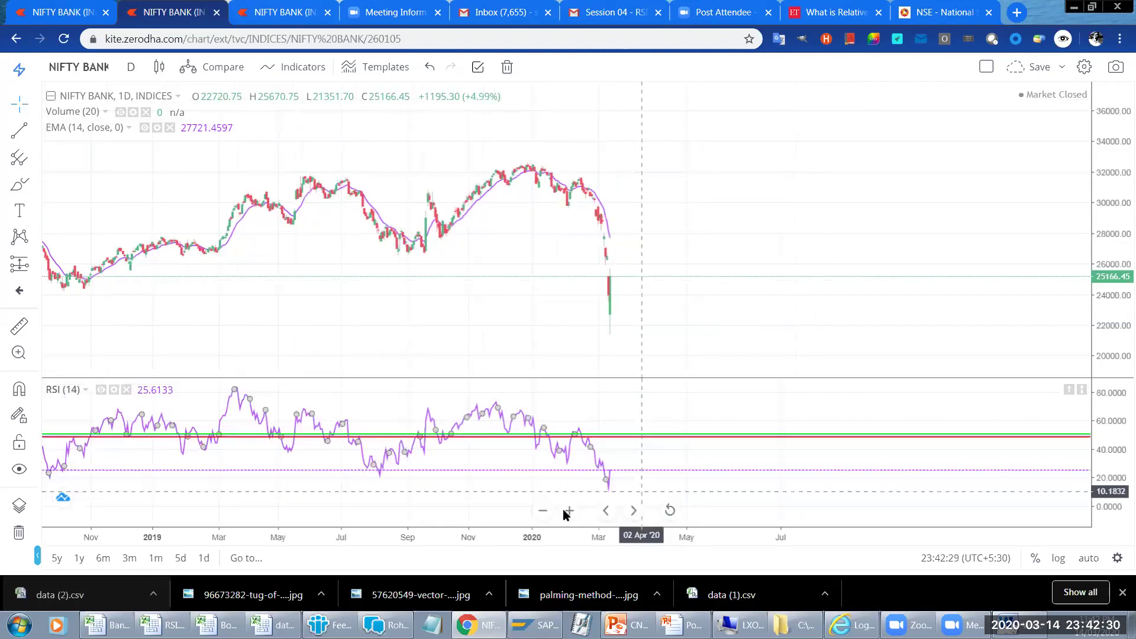
pyautogui.click(567, 511)
pyautogui.scroll(2, 462, 271)
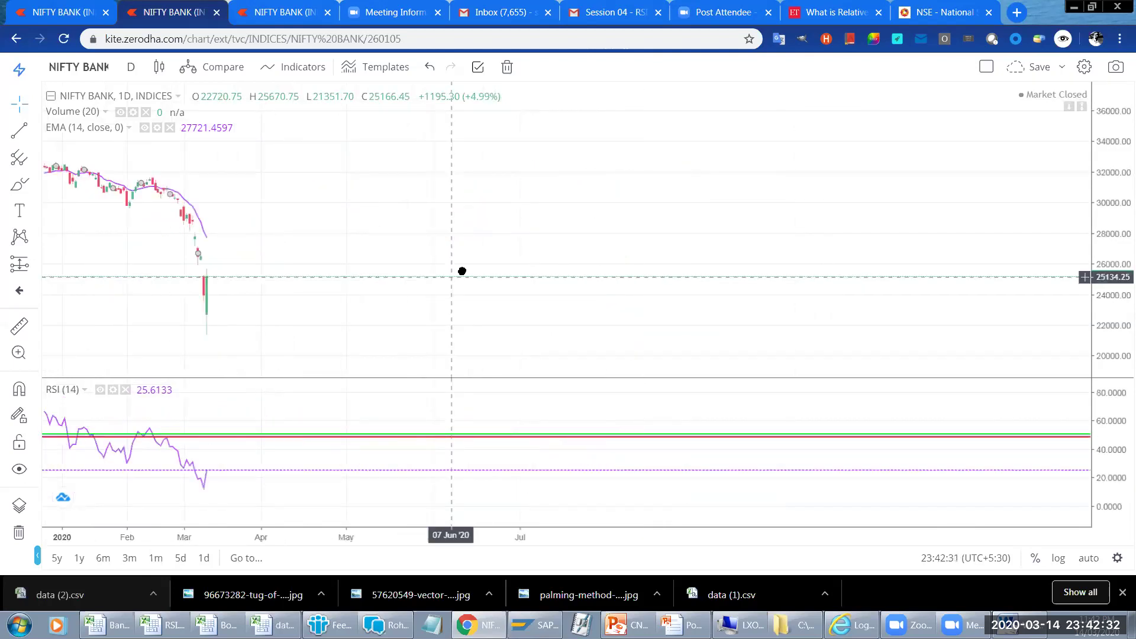
pyautogui.scroll(-3, 1108, 464)
pyautogui.doubleClick(1106, 436)
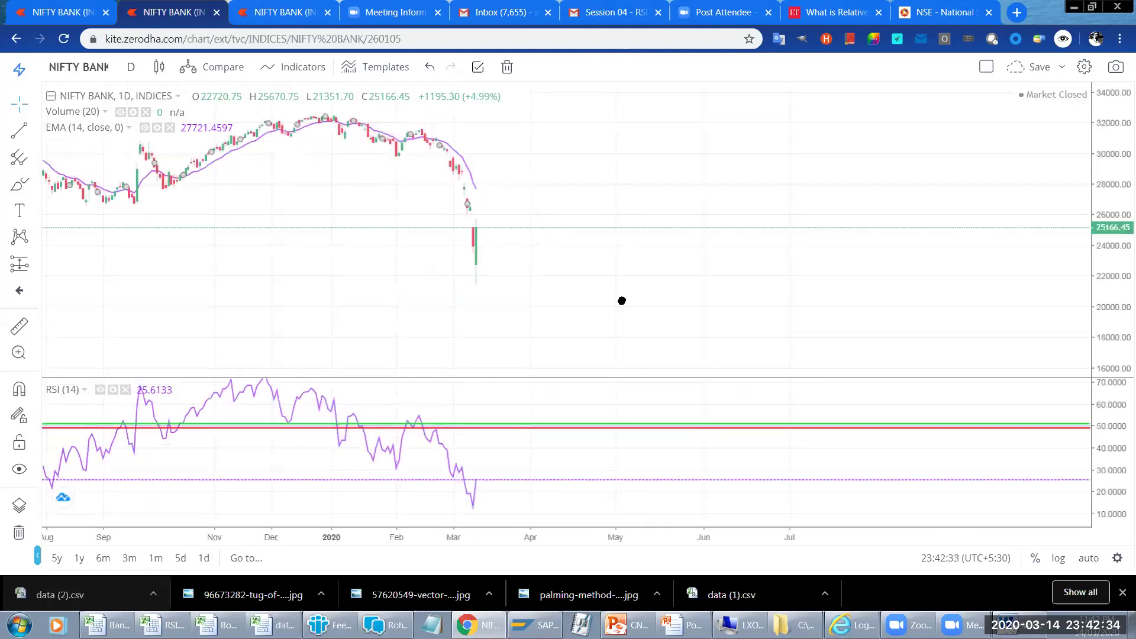
pyautogui.scroll(2, 1121, 276)
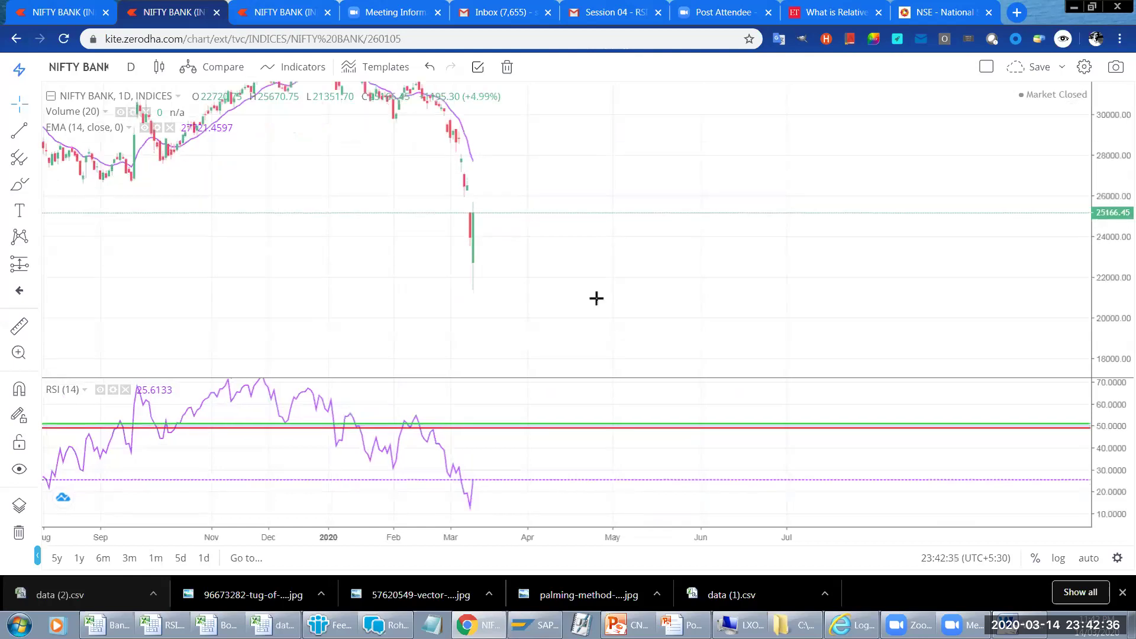
pyautogui.moveTo(595, 298); pyautogui.dragTo(608, 299)
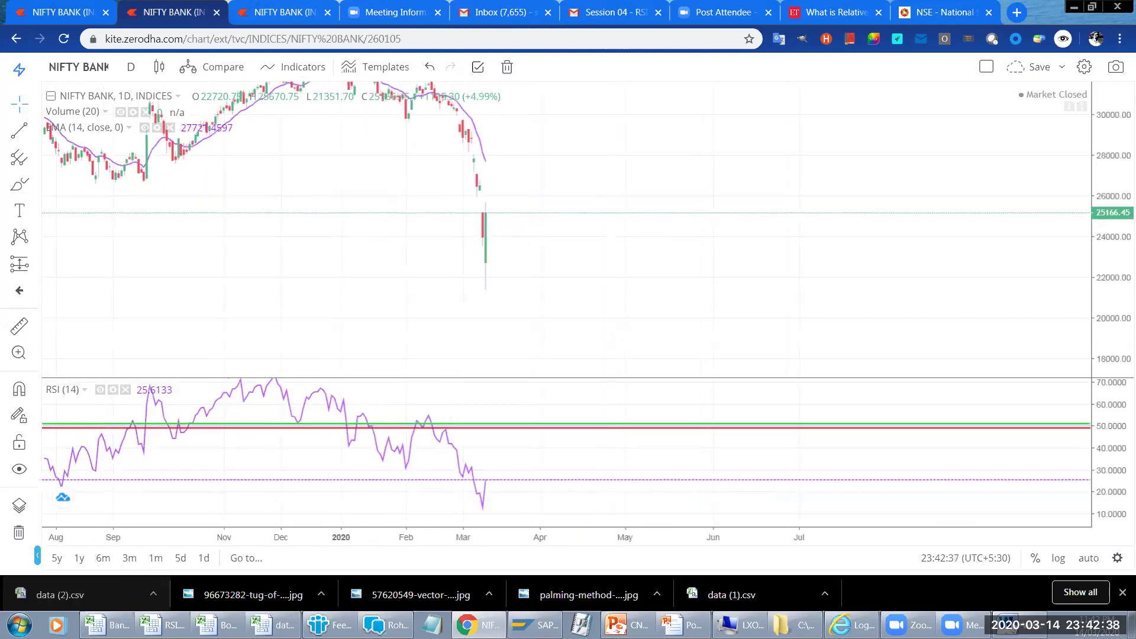
# Check the 20-Feb-20 data in row 16 of the data (2).csv workbook in Excel and return to the Kite chart.
pyautogui.click(272, 625)
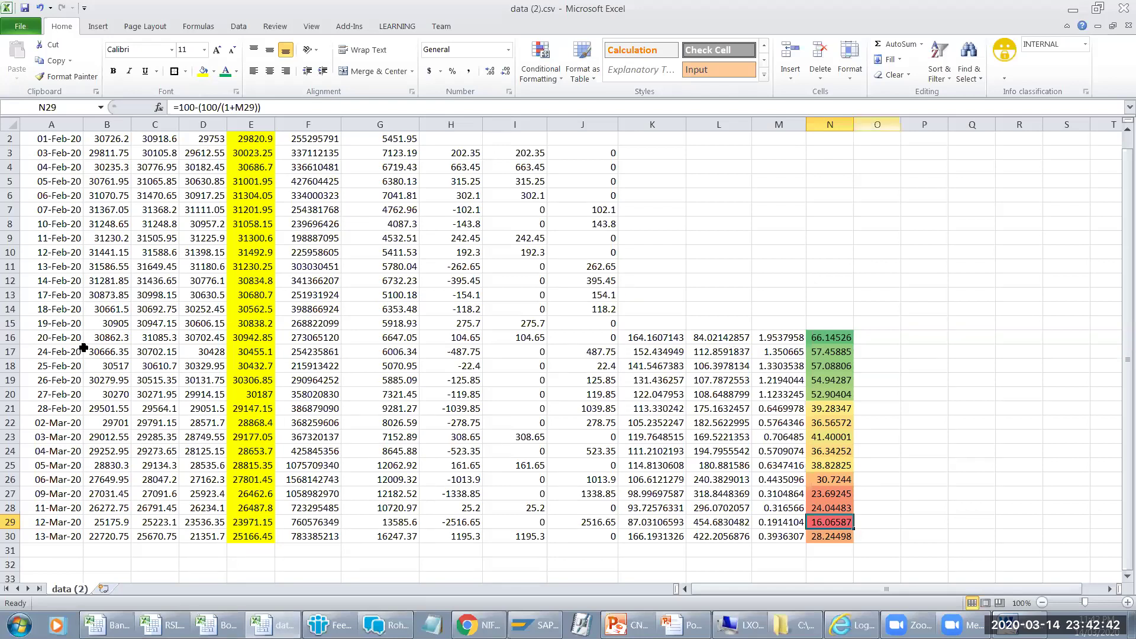
pyautogui.click(10, 338)
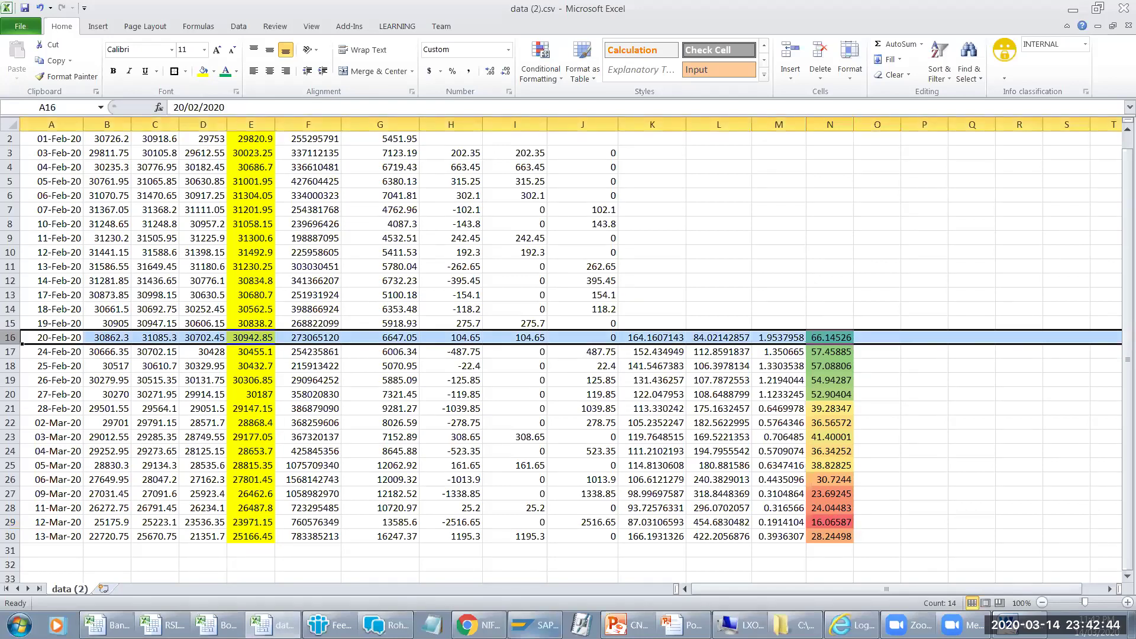
pyautogui.click(504, 619)
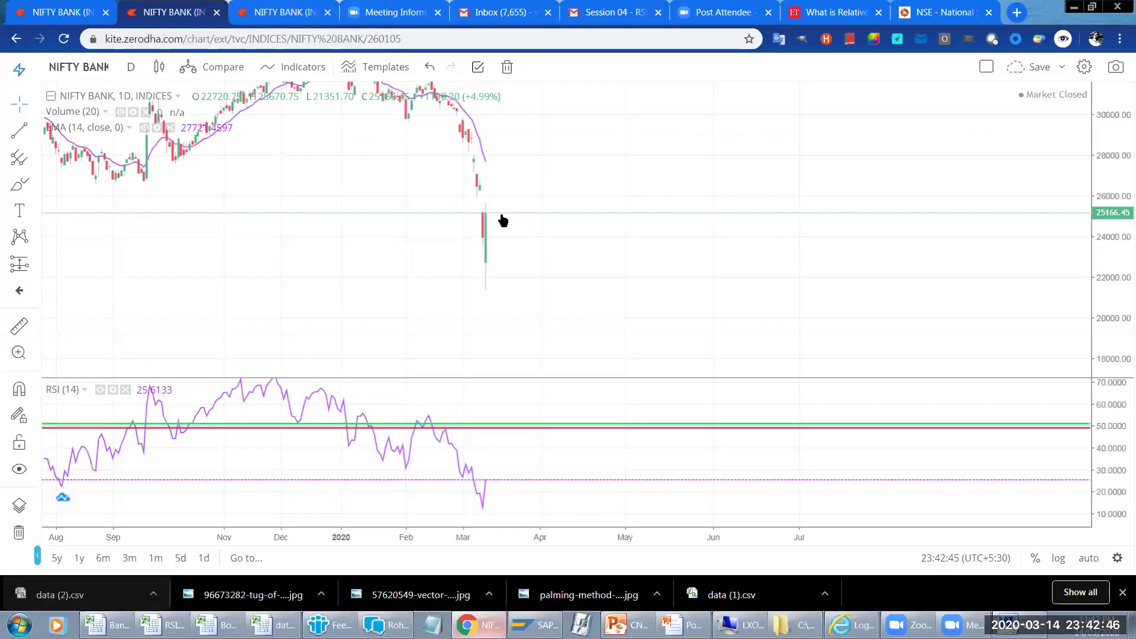